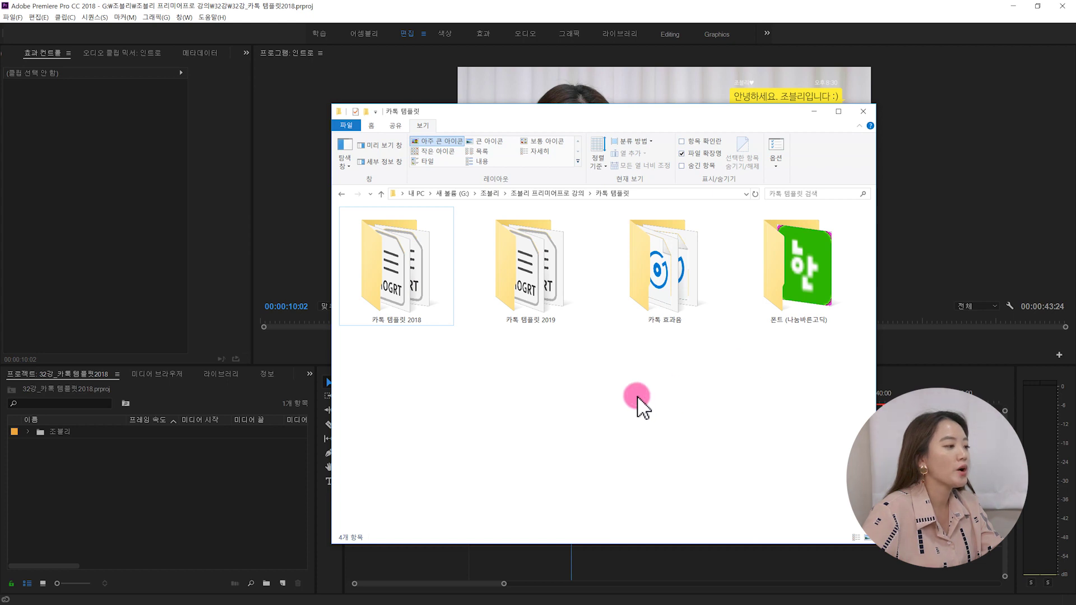
Look inside the 카톡 효과음 sound-effects and 폰트 font subfolders of 카톡 템플릿.
left_click_drag(395, 356, 437, 290)
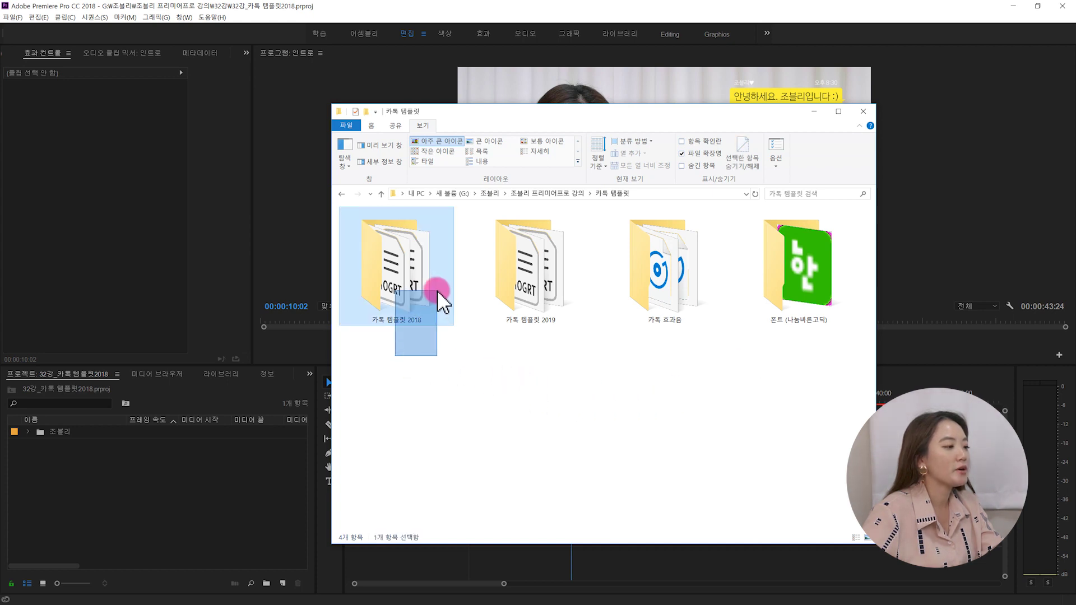
left_click_drag(527, 354, 567, 273)
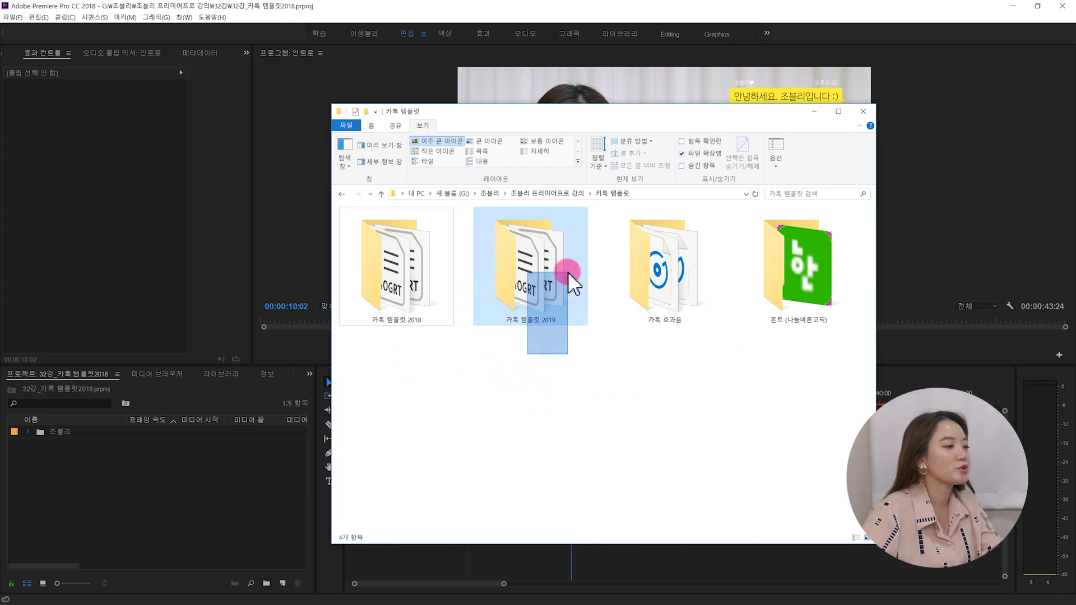
double_click(664, 286)
left_click(341, 193)
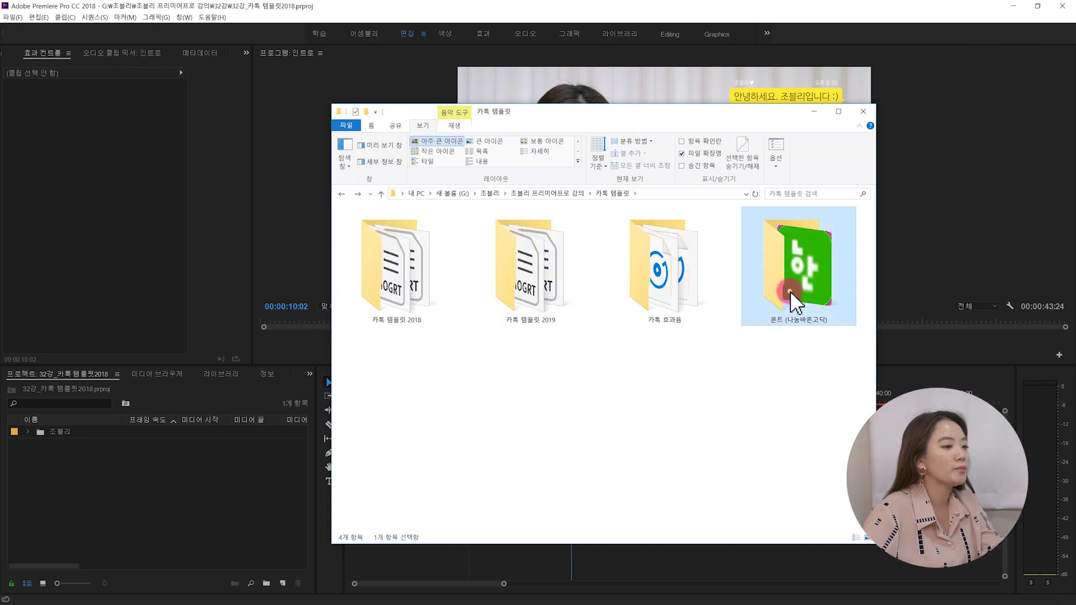
double_click(790, 291)
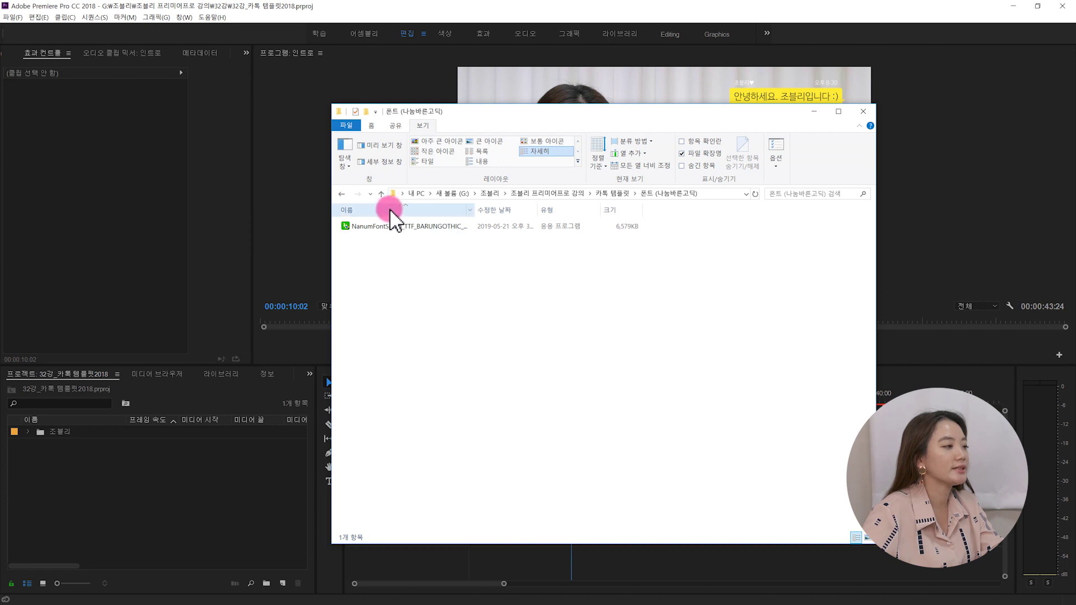
left_click(341, 193)
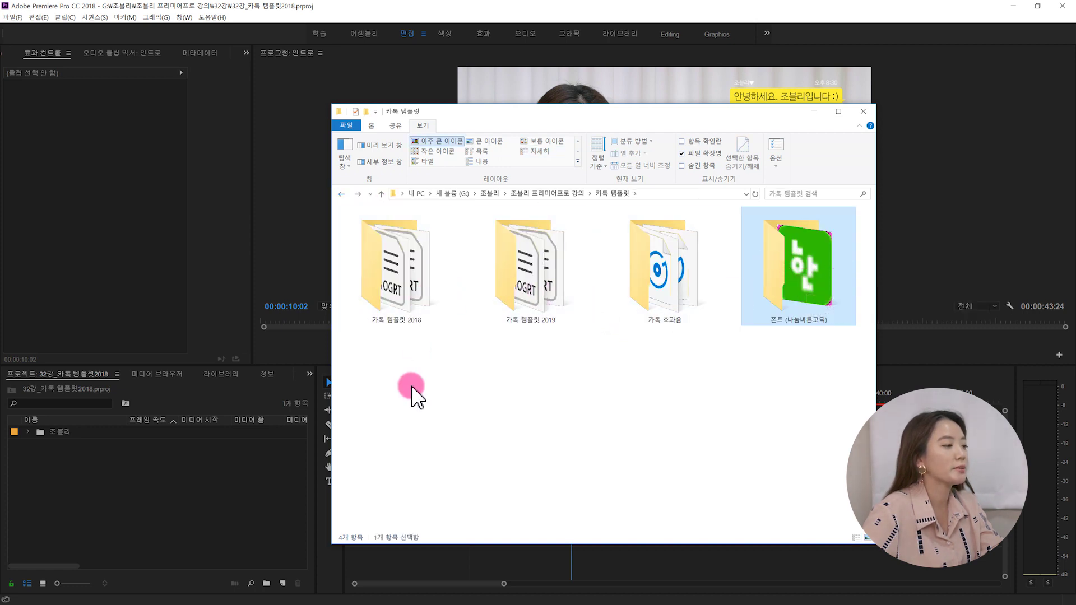
Compare the 카톡 템플릿 2018 and 2019 folders, then minimize Explorer to reveal Premiere.
left_click(406, 358)
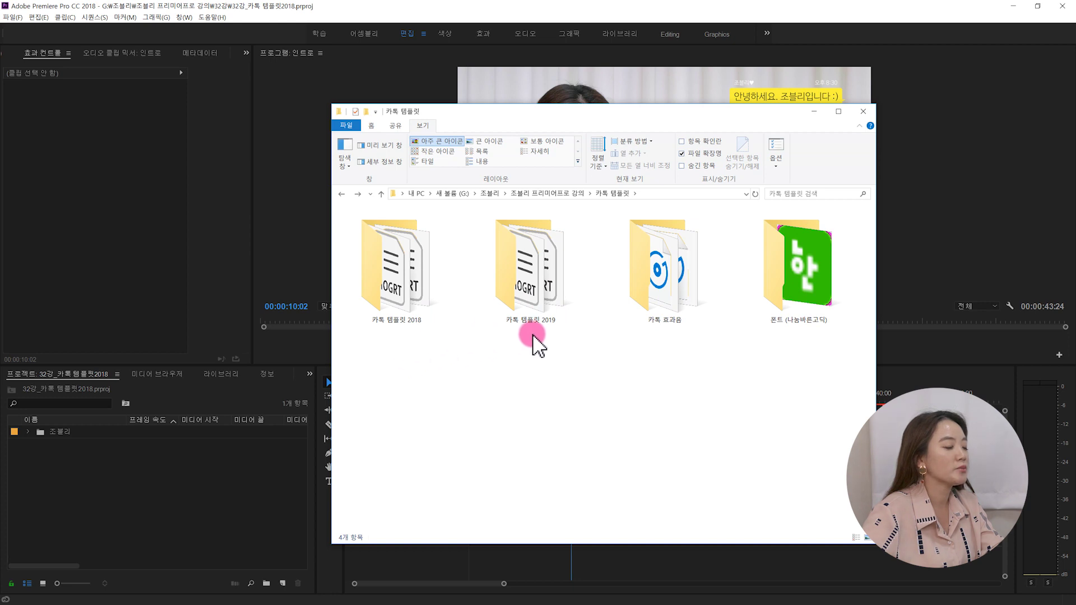
left_click_drag(554, 348, 524, 292)
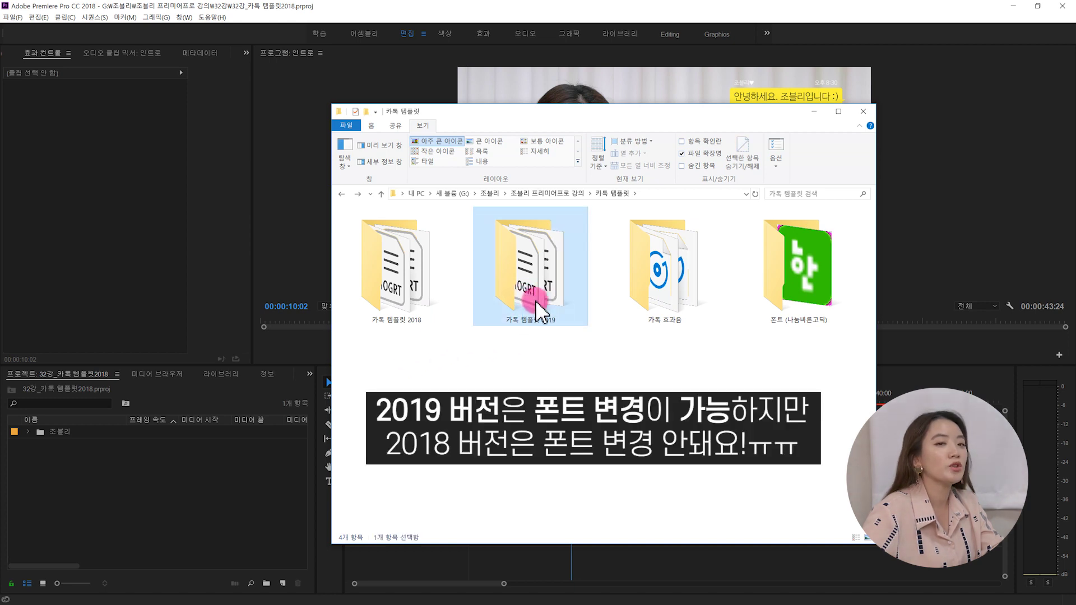
mouse_move(537, 305)
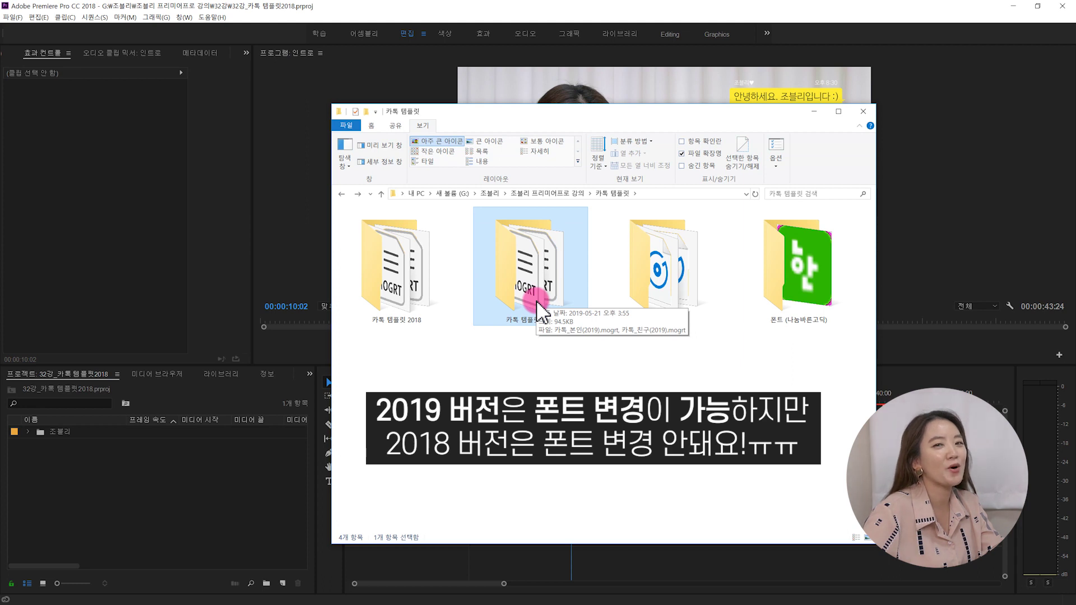
left_click(425, 346)
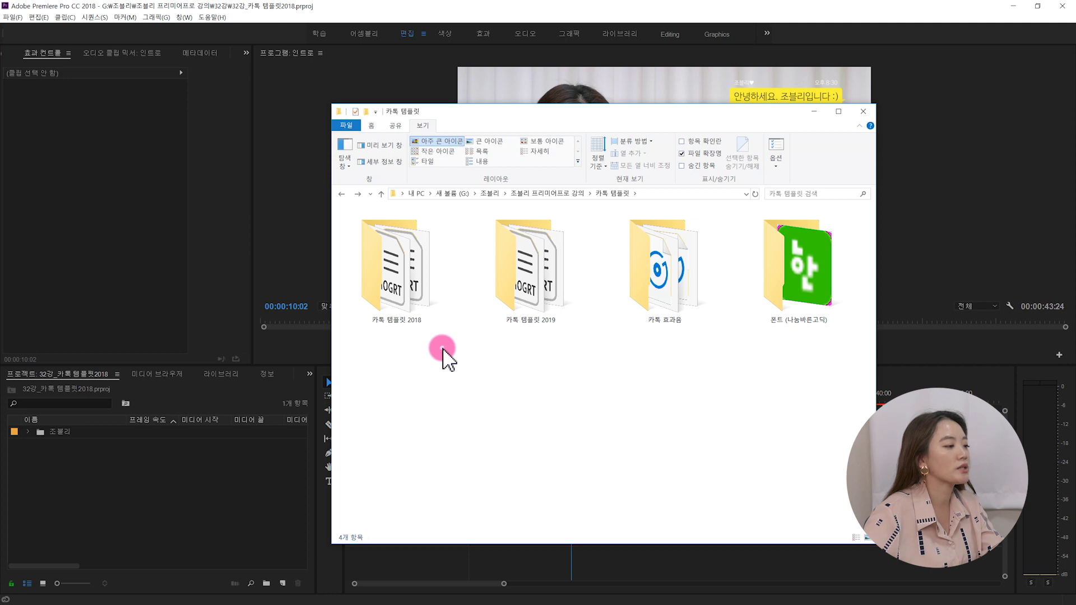
left_click_drag(444, 350, 403, 300)
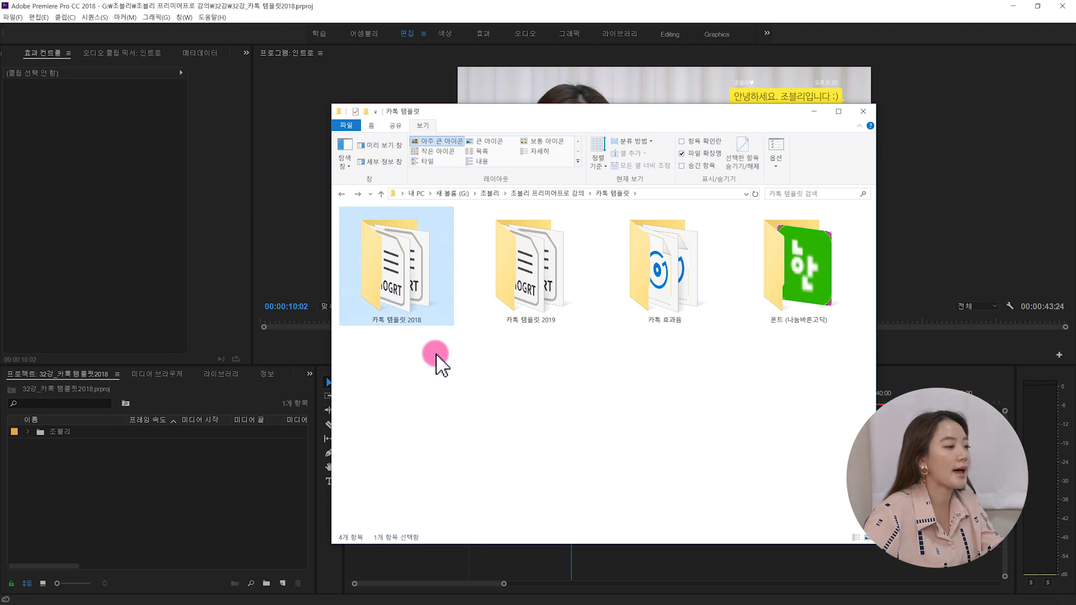
left_click(814, 115)
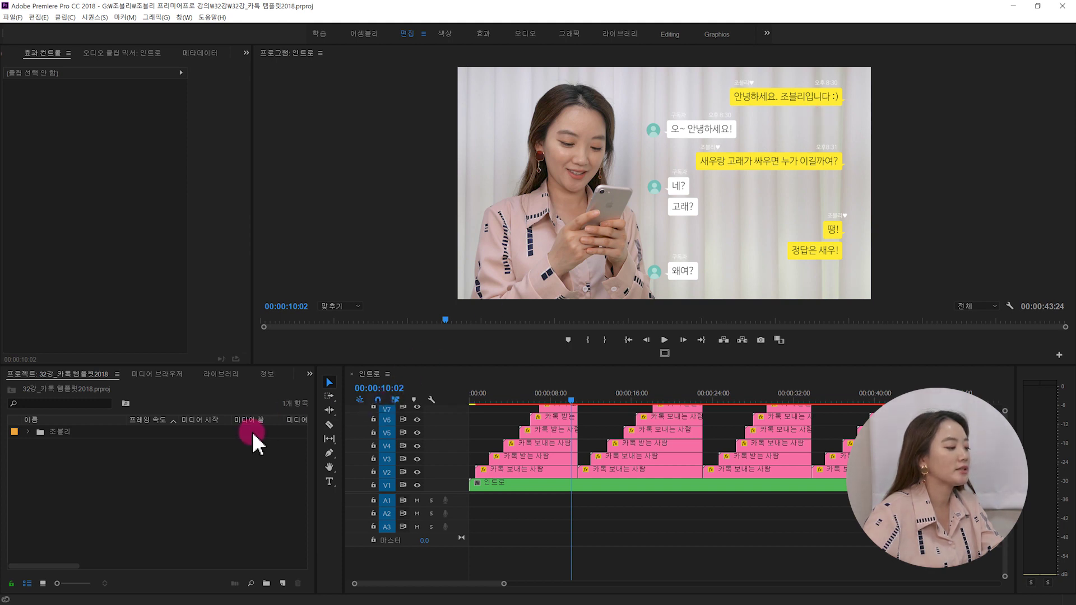
Create a 1920×1080 29.97fps sequence named 카톡 템플릿 from the custom preset.
left_click(283, 584)
left_click(315, 454)
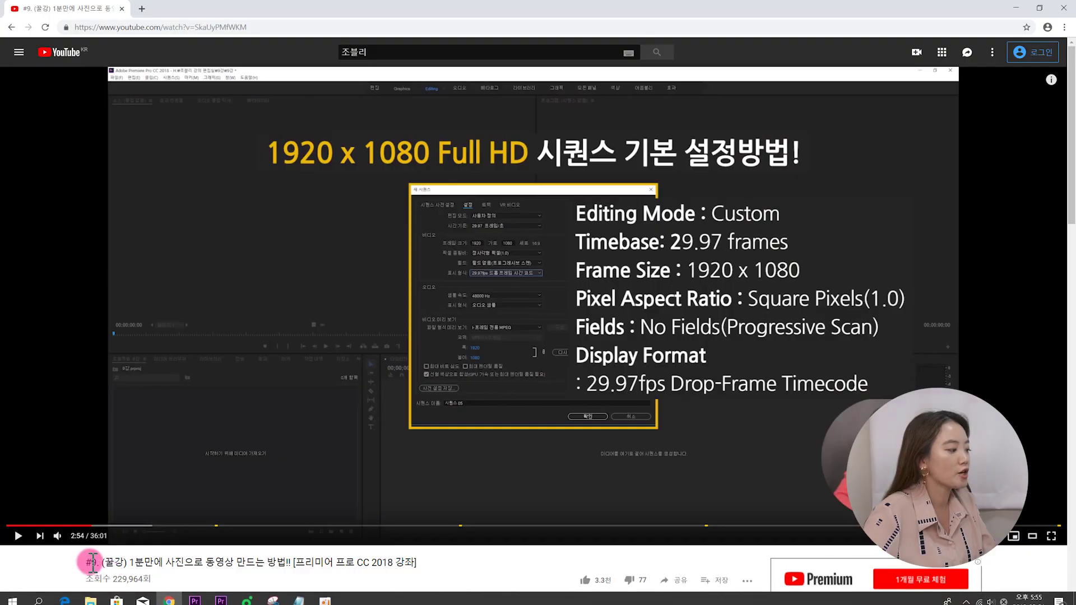
left_click_drag(92, 561, 367, 562)
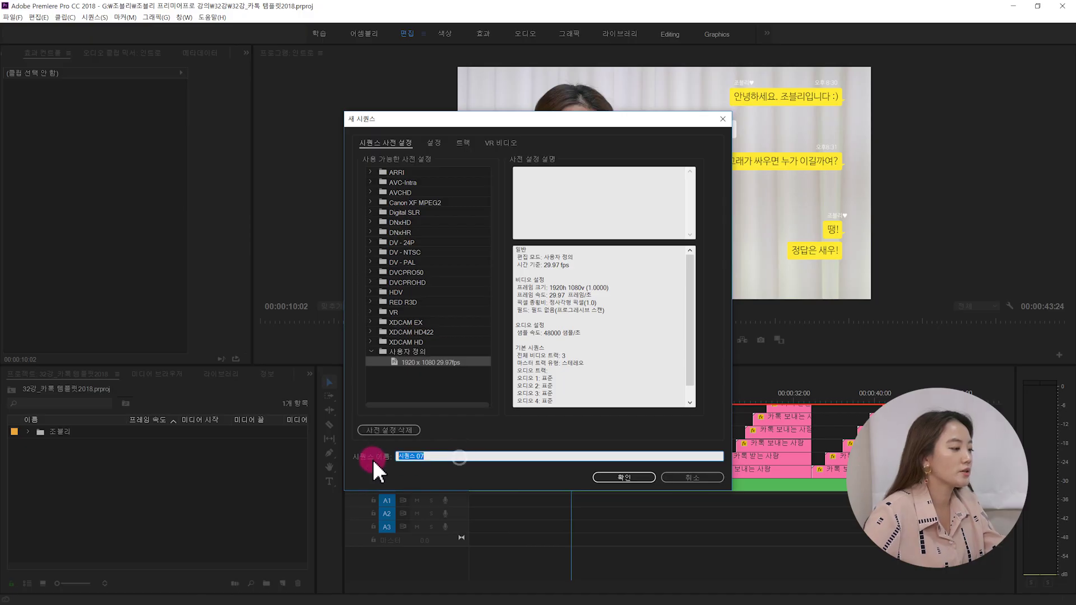
type("ㅋ")
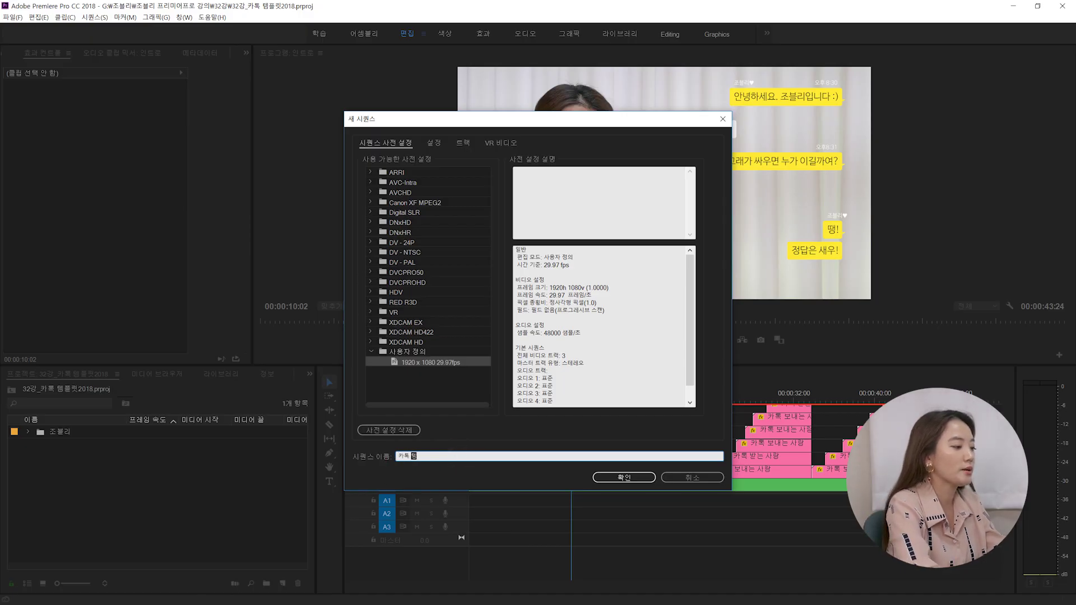
left_click(637, 474)
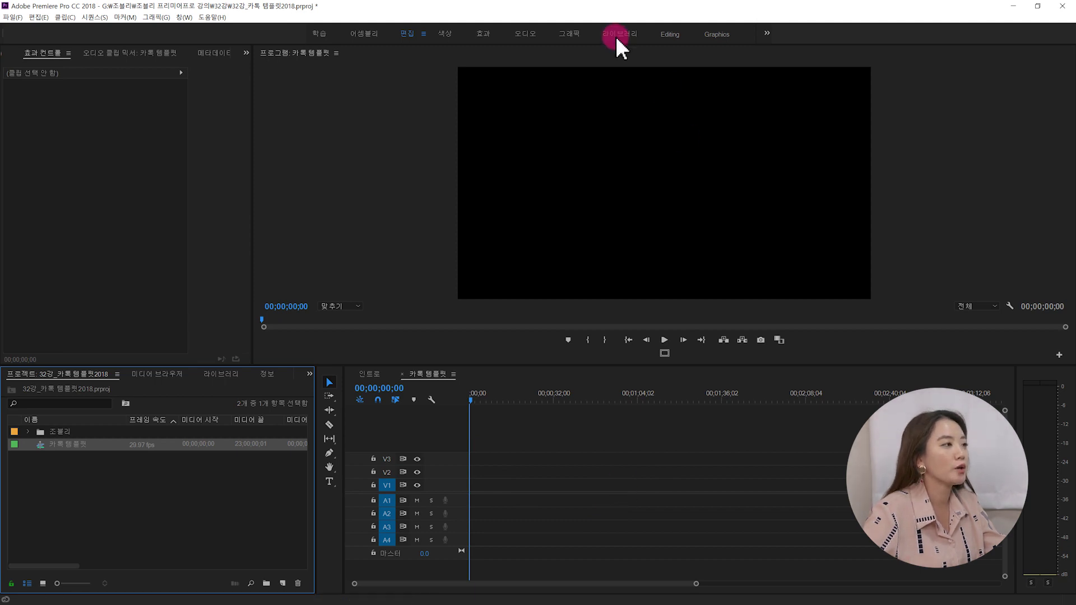
Switch to the 그래픽 workspace, reset its layout, and browse 내 템플릿 in Essential Graphics.
left_click(526, 43)
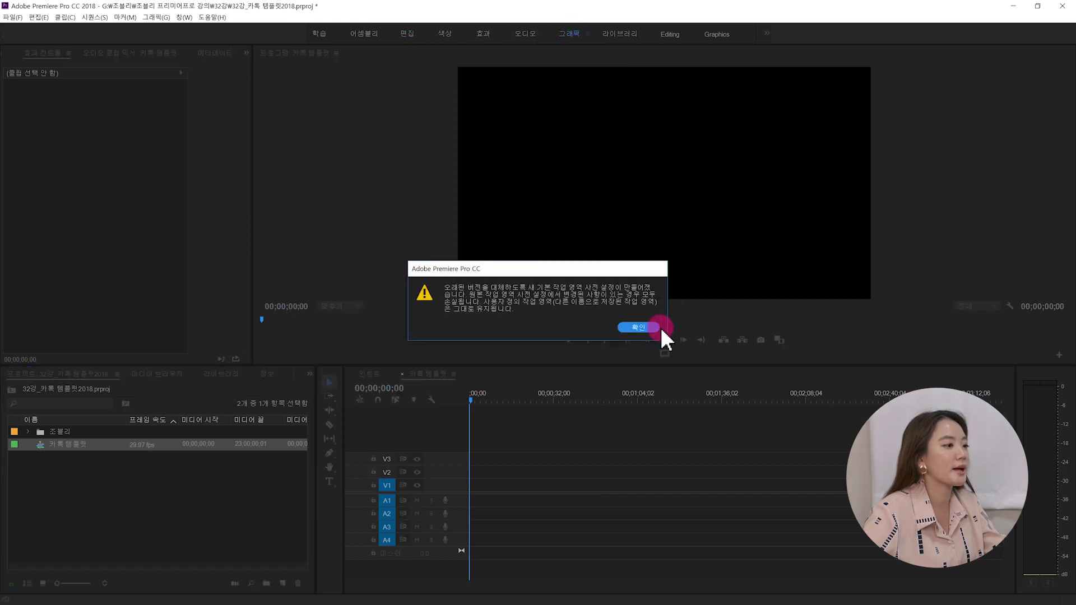
left_click(658, 325)
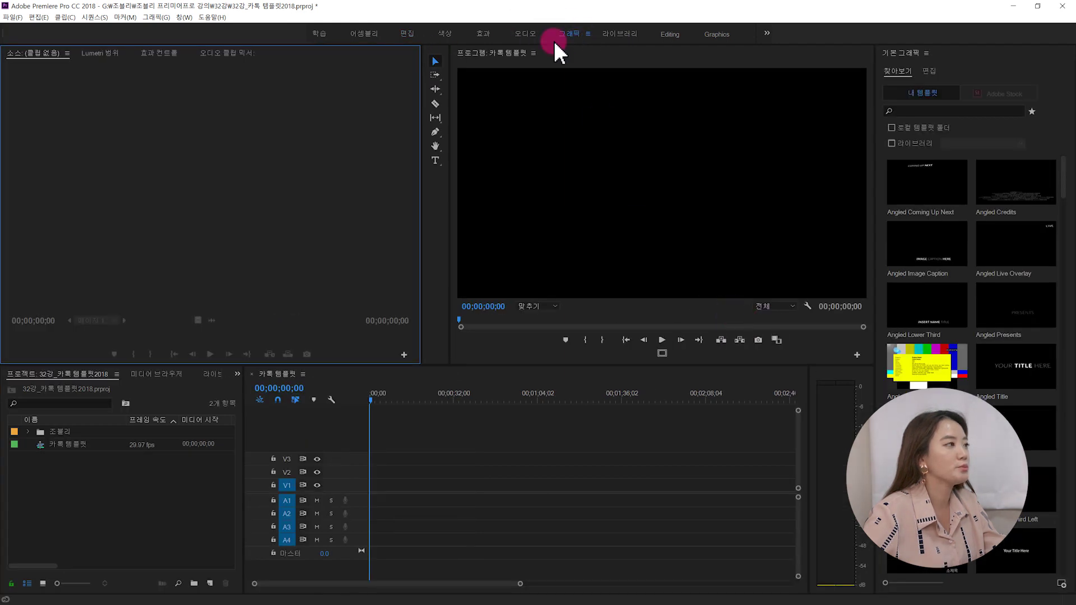
left_click(186, 18)
mouse_move(202, 29)
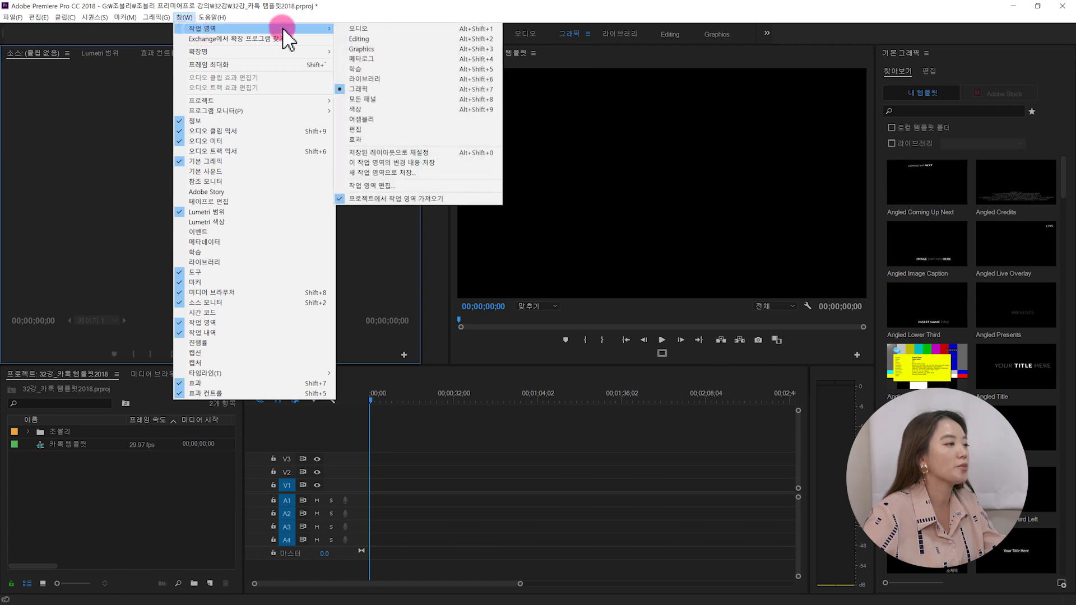
left_click(430, 89)
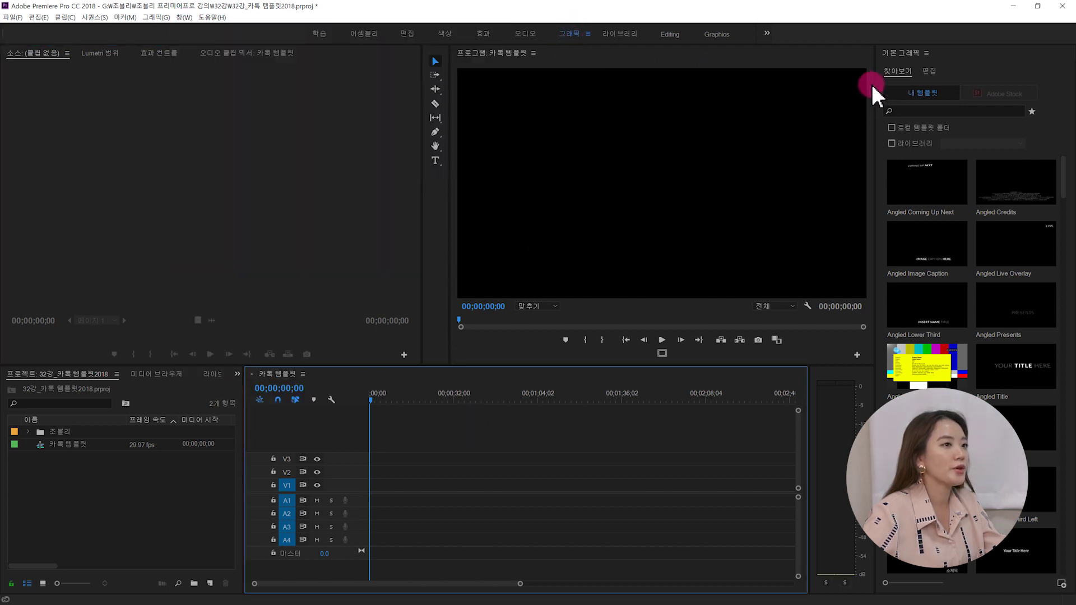
left_click(928, 92)
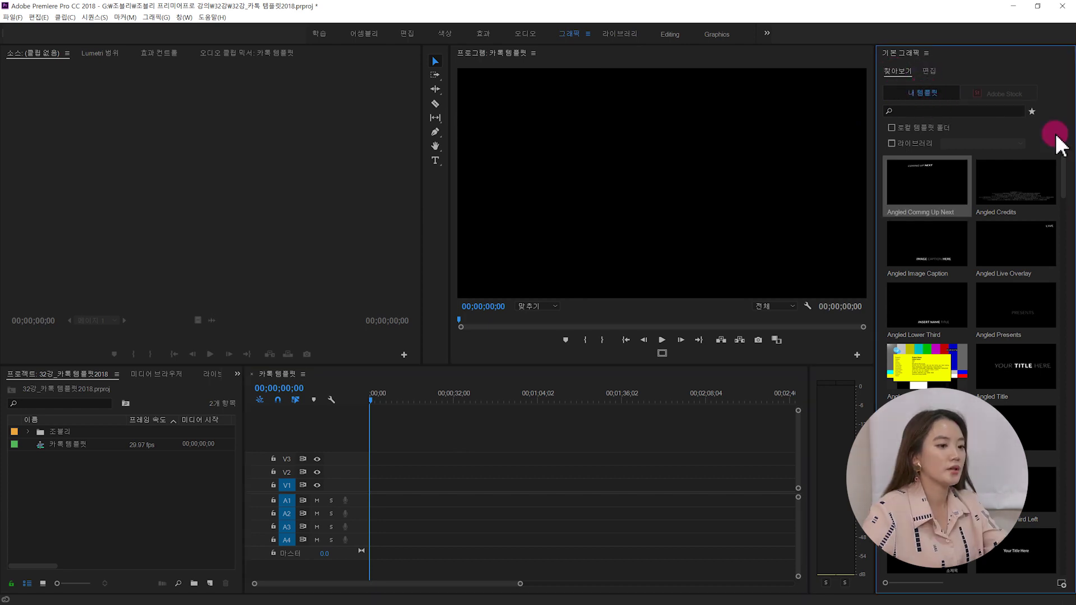
Install the 카톡_본인(2018) and 카톡_친구(2018) .mogrt files from the 카톡 템플릿 2018 folder.
left_click(1062, 583)
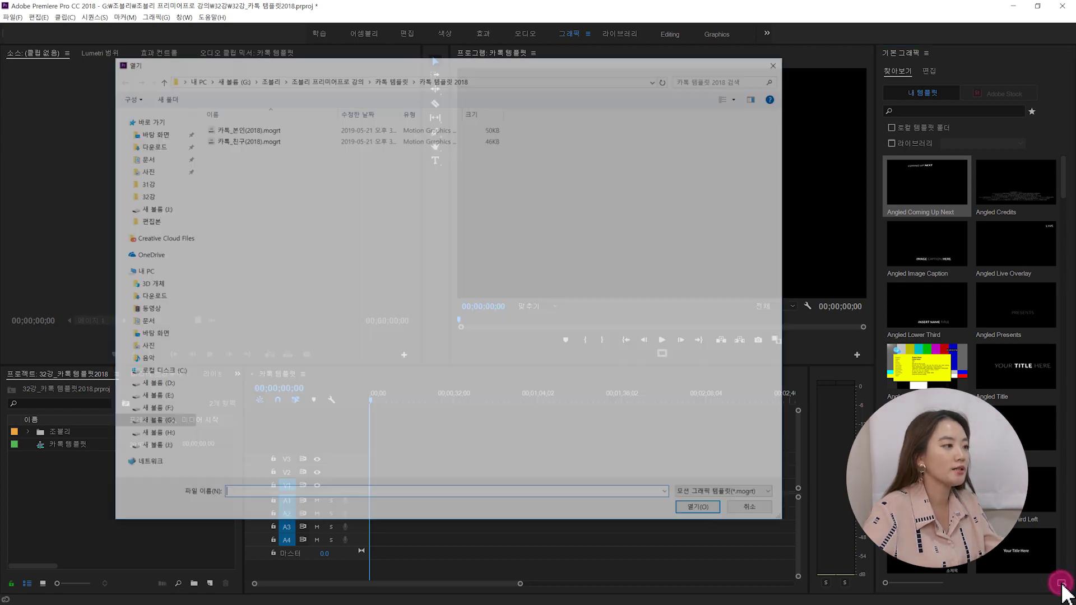
left_click(390, 79)
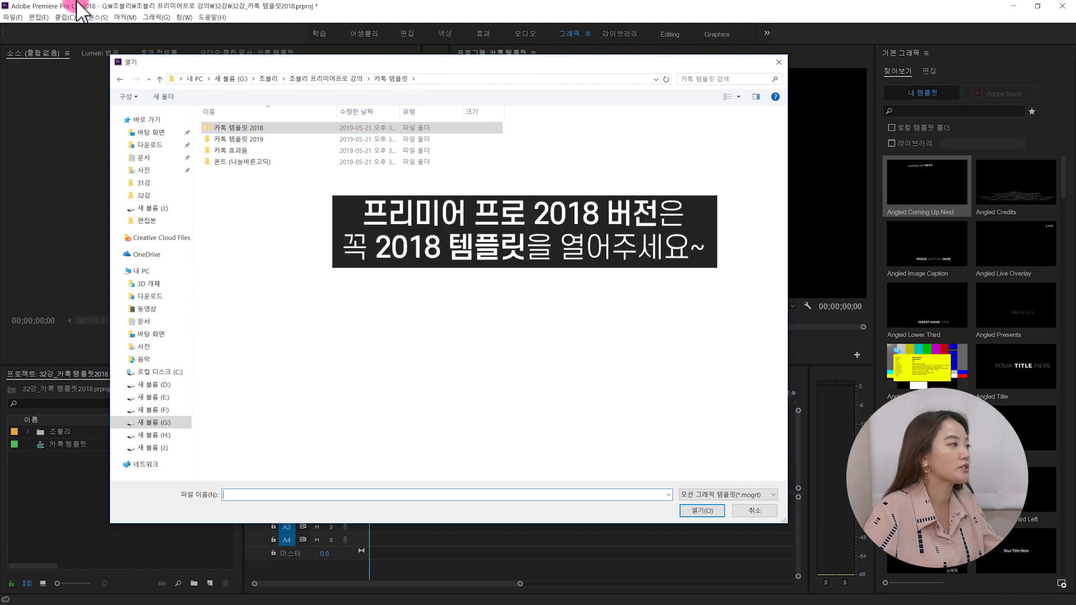
left_click(238, 129)
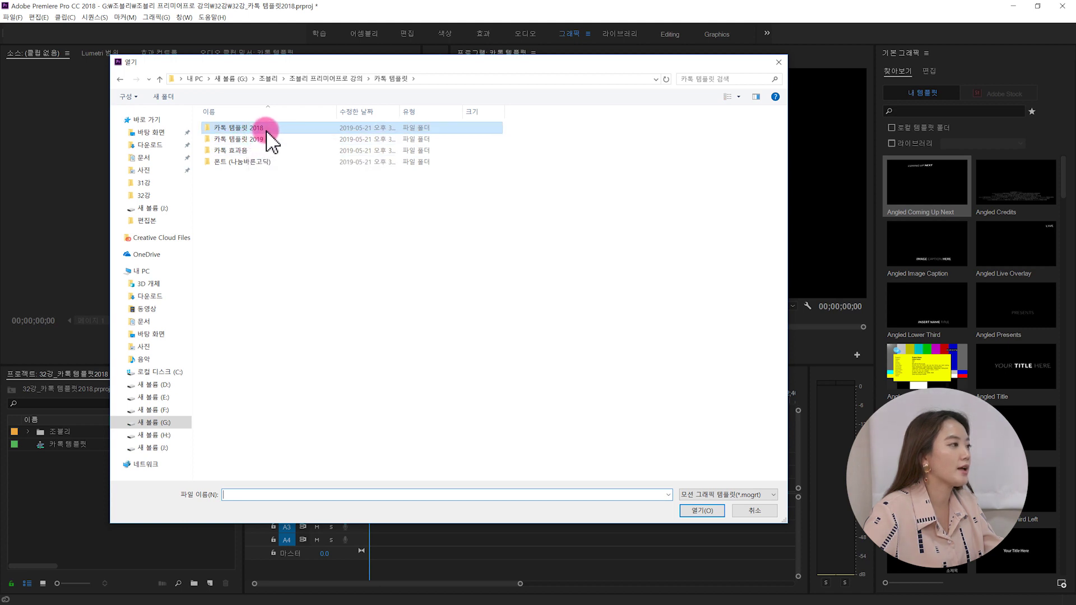
double_click(266, 130)
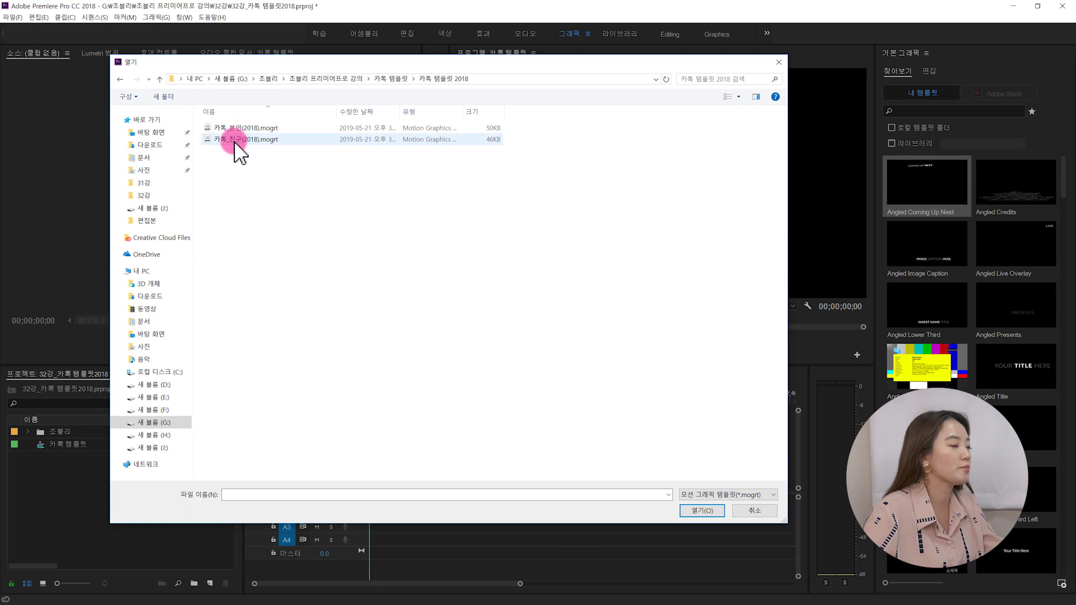
double_click(223, 130)
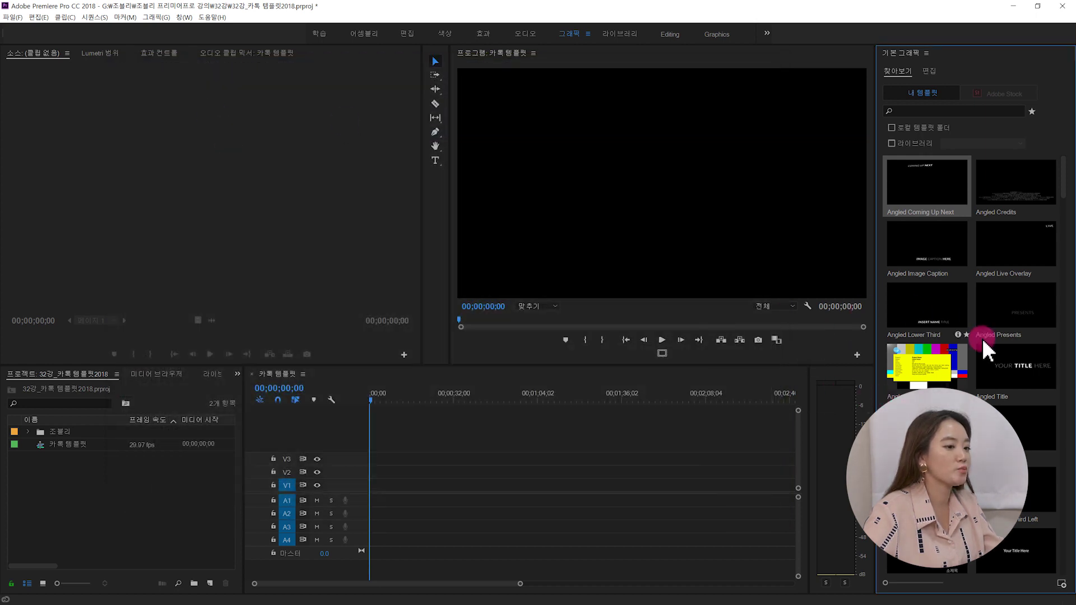
left_click(1063, 583)
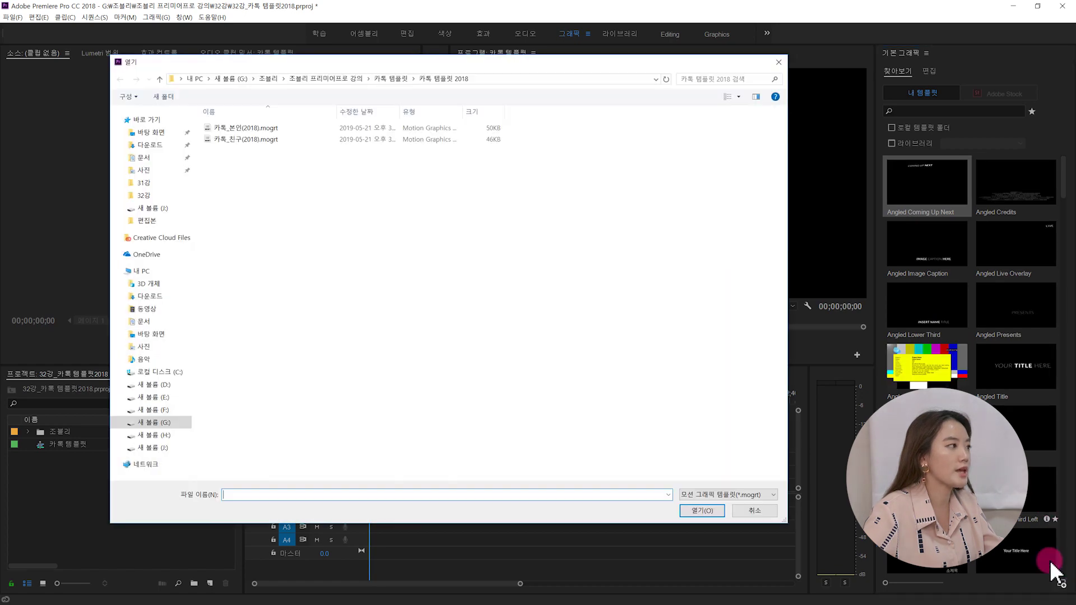
double_click(242, 140)
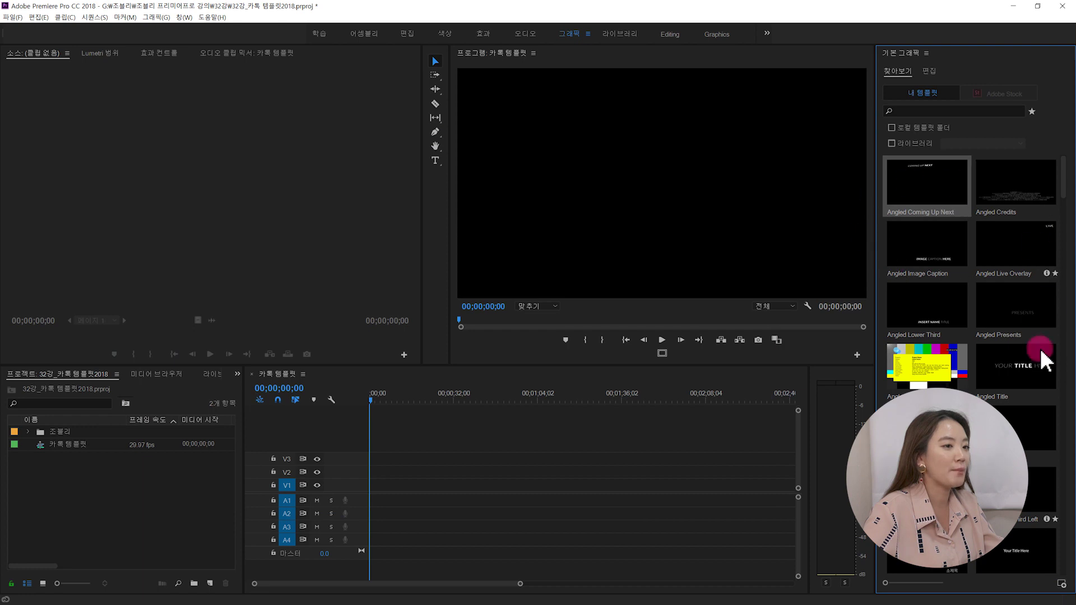
mouse_move(1063, 193)
left_mouse_down()
mouse_move(1065, 244)
mouse_move(972, 123)
left_mouse_up()
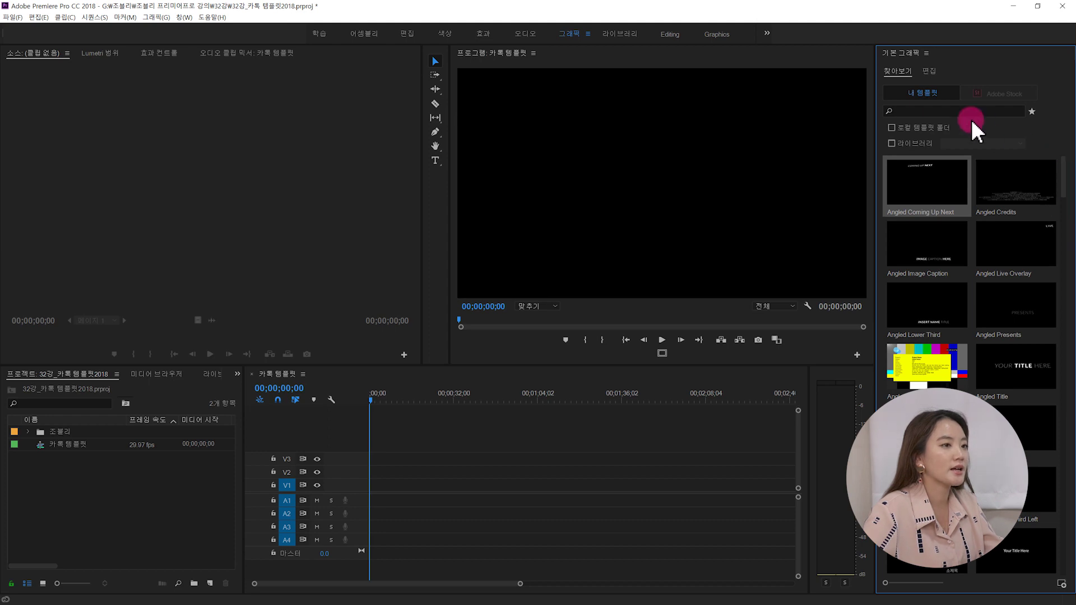
Search templates for 카톡, place 카톡_본인 at the start of V2, and preview it.
left_click(940, 110)
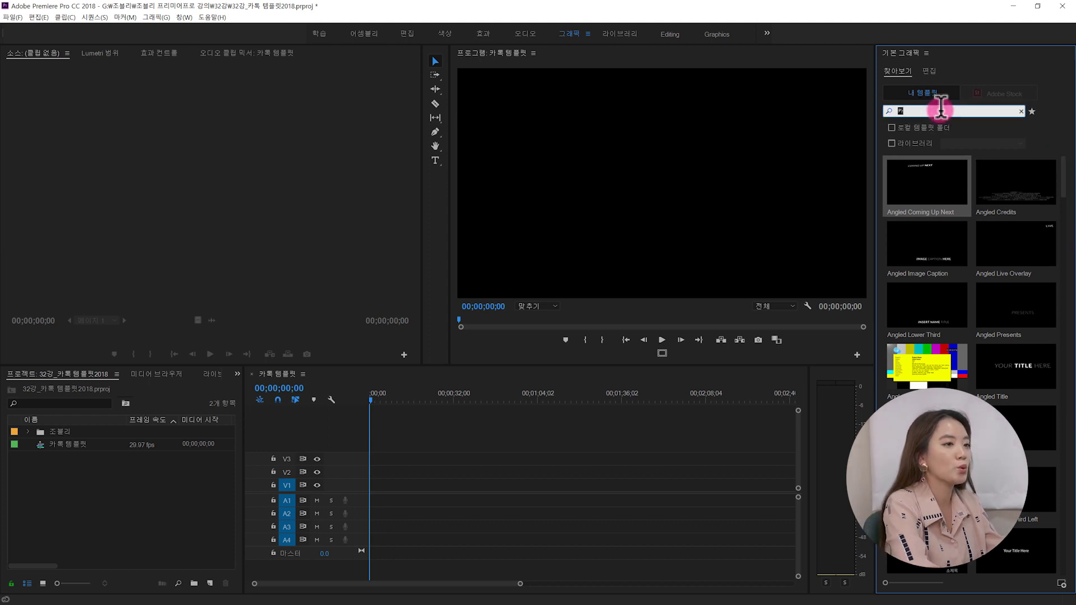
type("카톡")
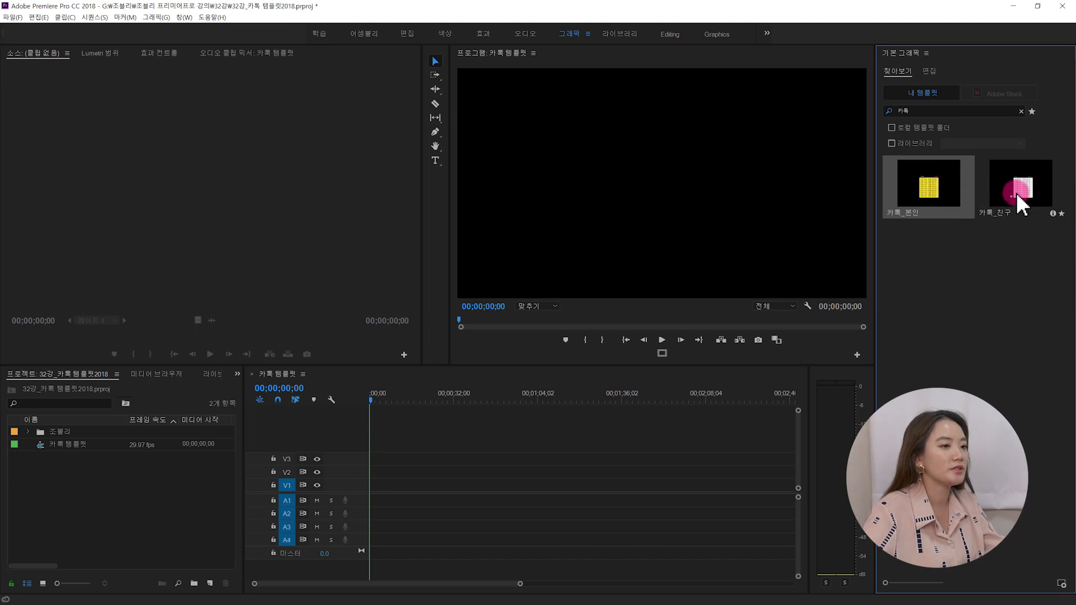
left_click(977, 267)
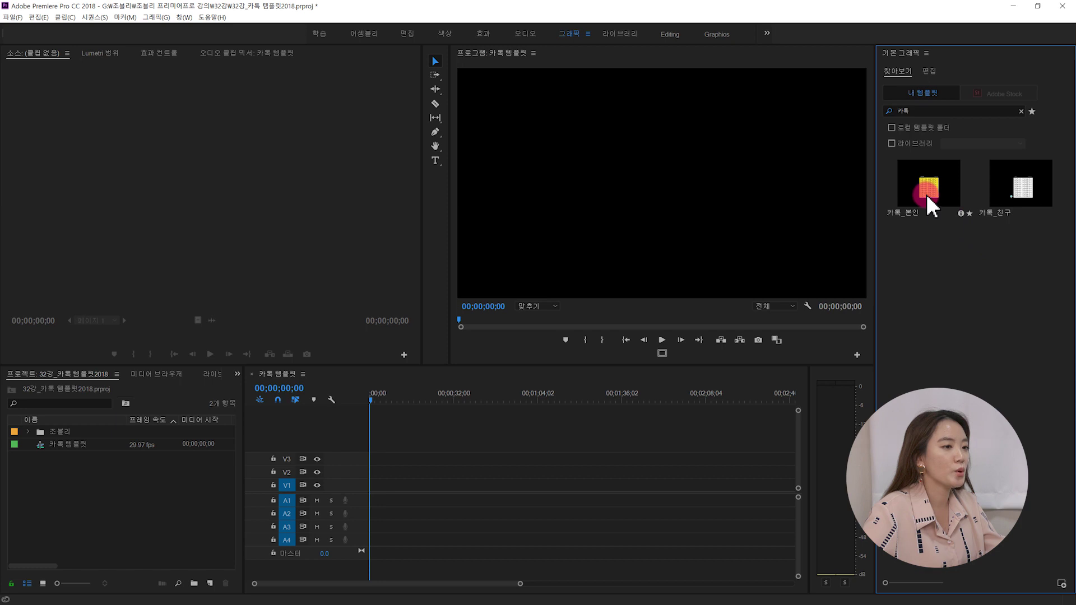
left_click_drag(927, 187, 409, 473)
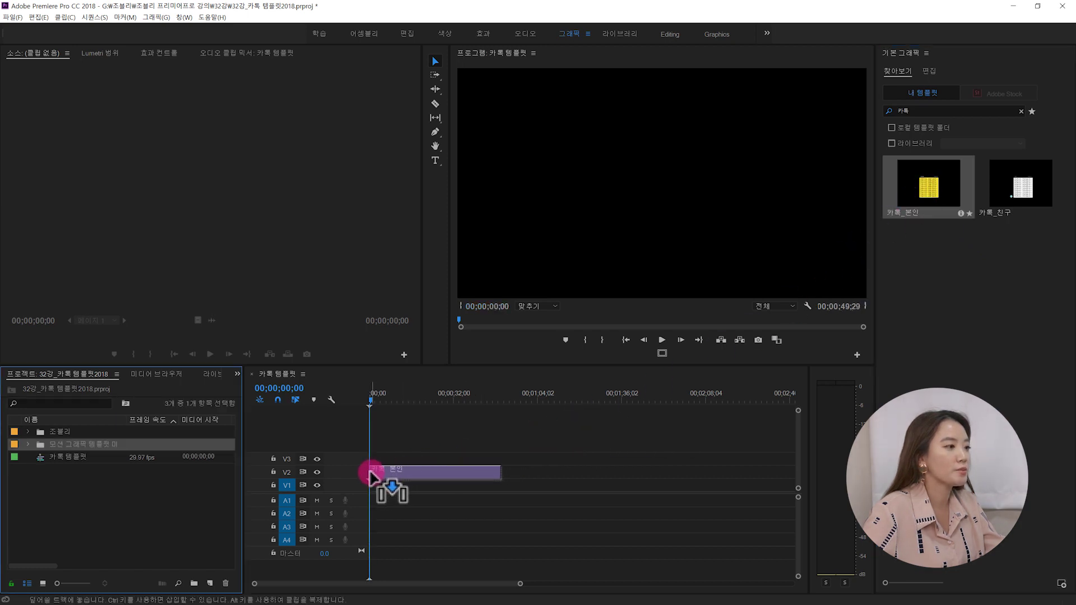
left_click_drag(409, 472, 372, 472)
key("space")
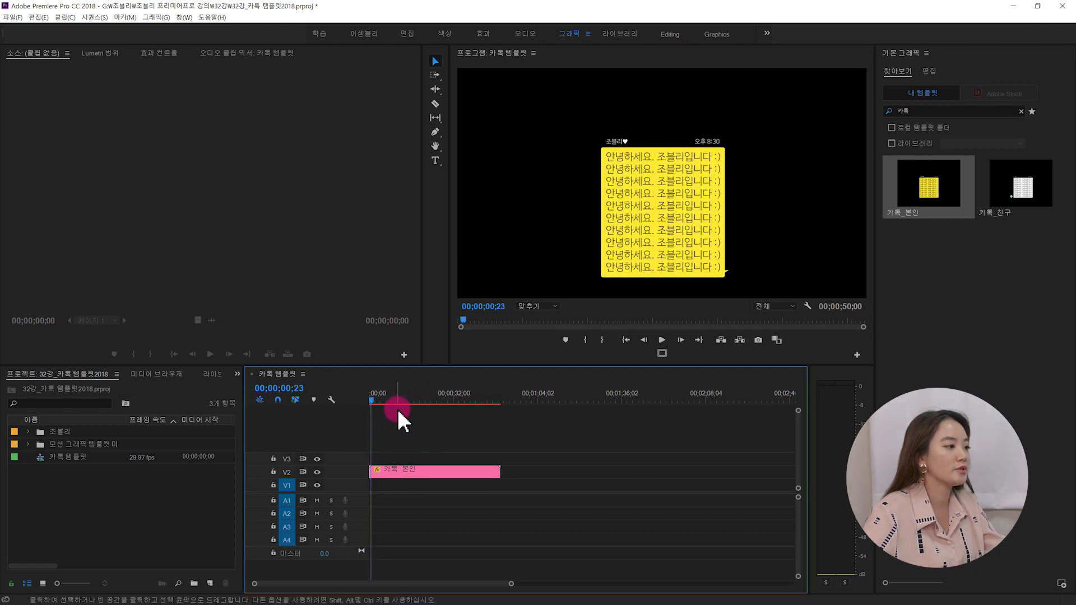
left_click_drag(376, 399, 349, 400)
key("space")
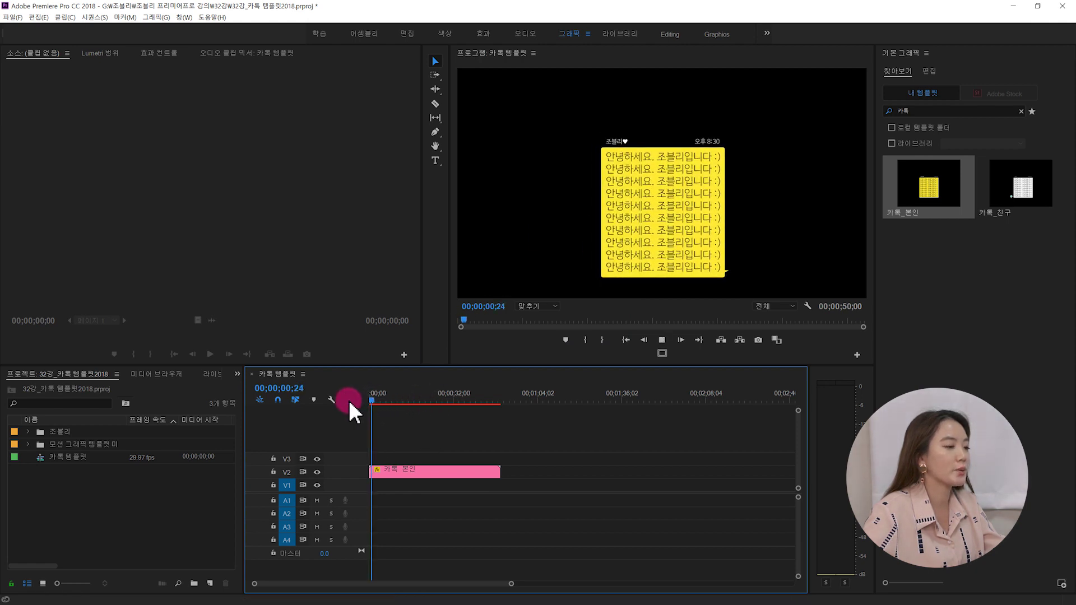
Place 카톡_친구 on V2 right after 카톡_본인 and preview the transition between them.
left_click(1019, 190)
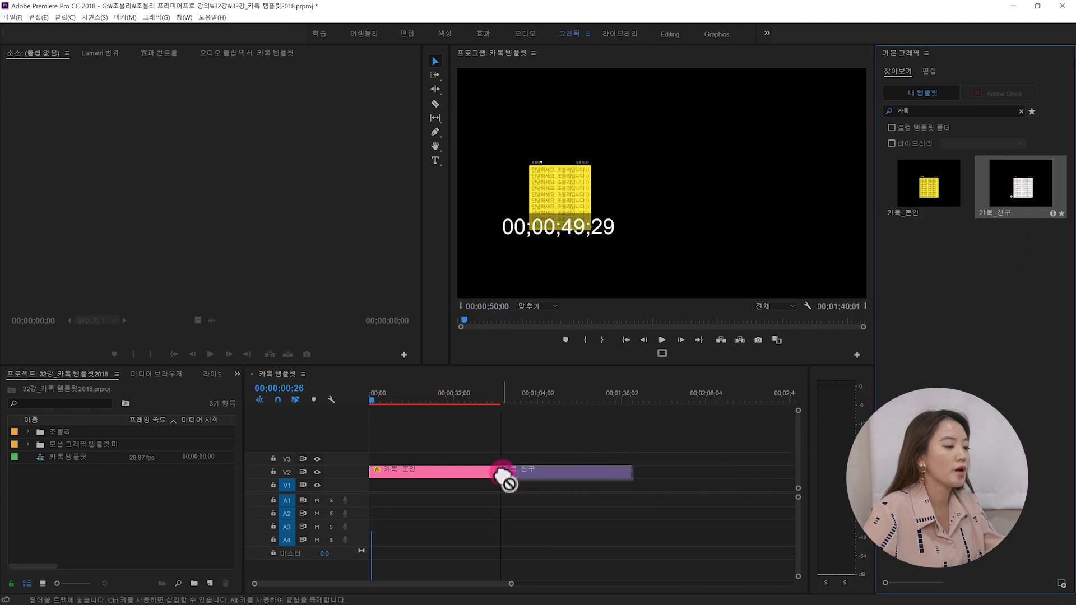
left_click_drag(911, 381, 503, 473)
left_click(498, 399)
left_click_drag(497, 399, 499, 399)
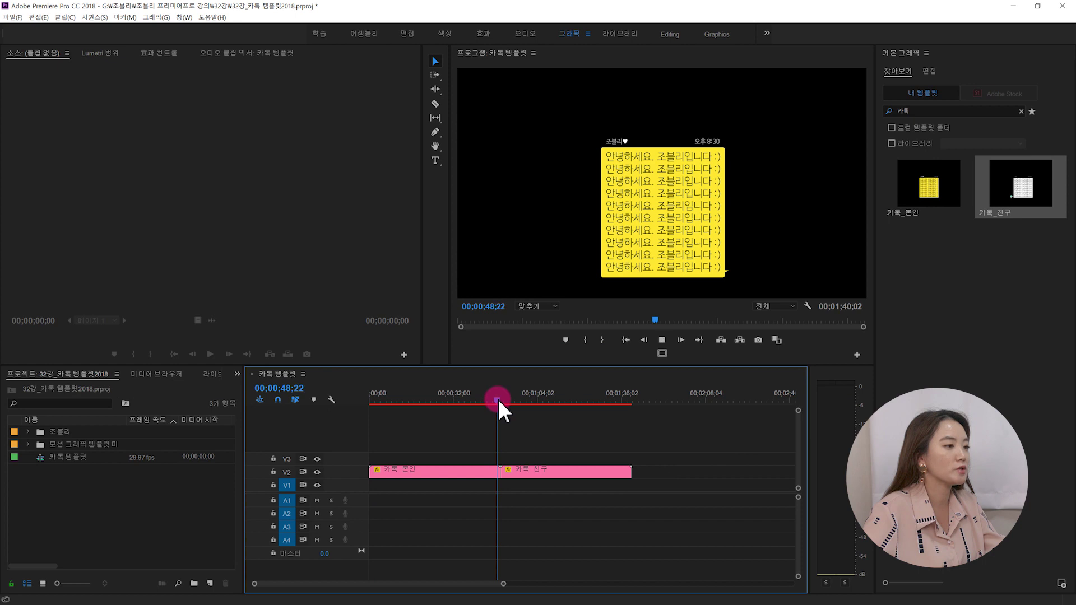
key("space")
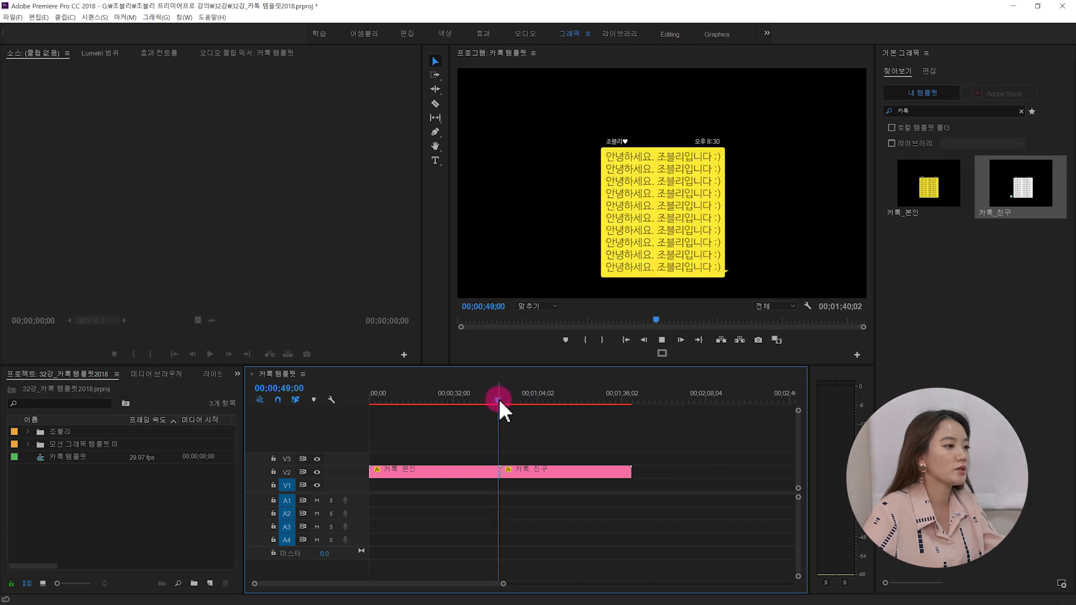
key("space")
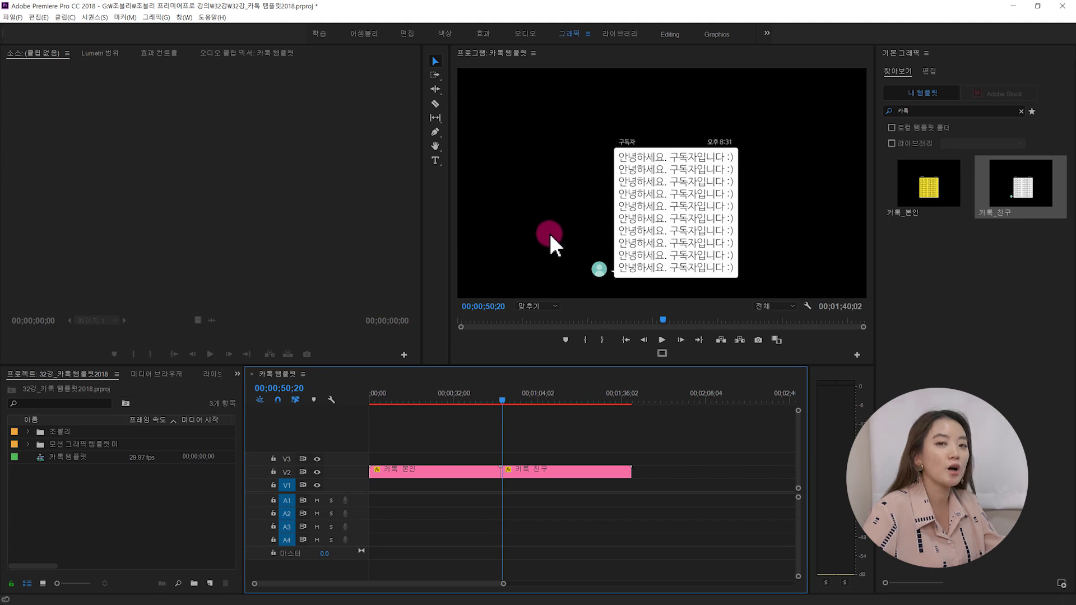
left_click(166, 553)
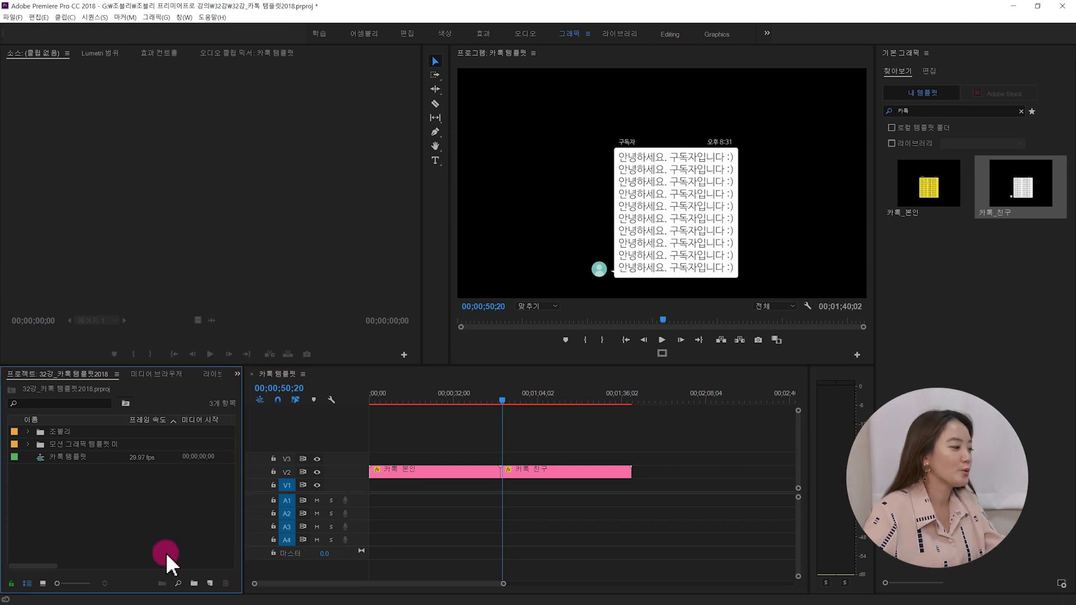
Create a light blue colour matte with hex colour B2C7D9.
left_click(210, 583)
left_click(244, 536)
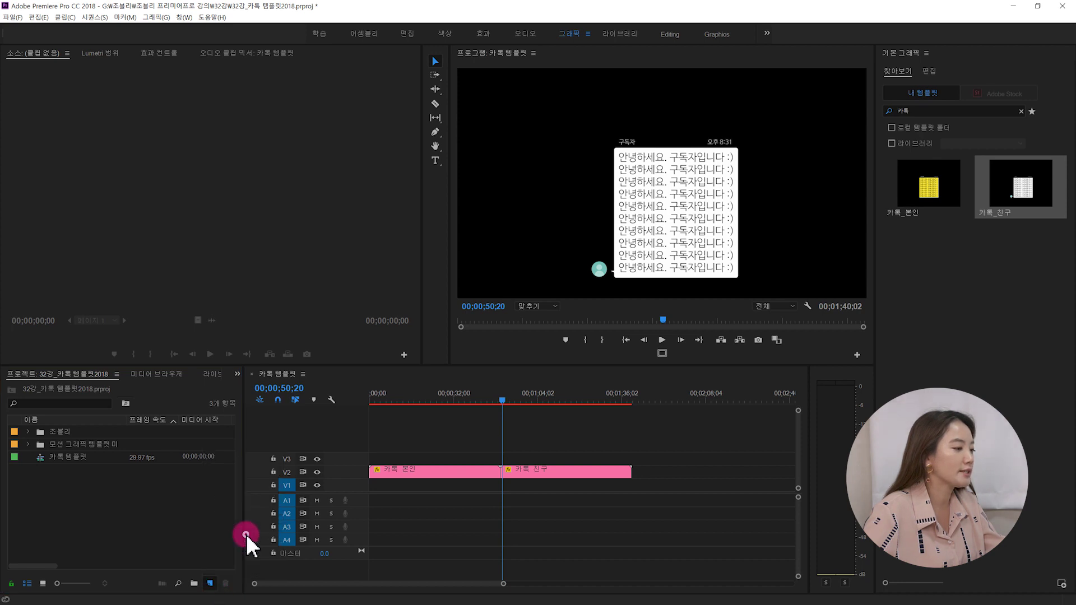
left_click(539, 343)
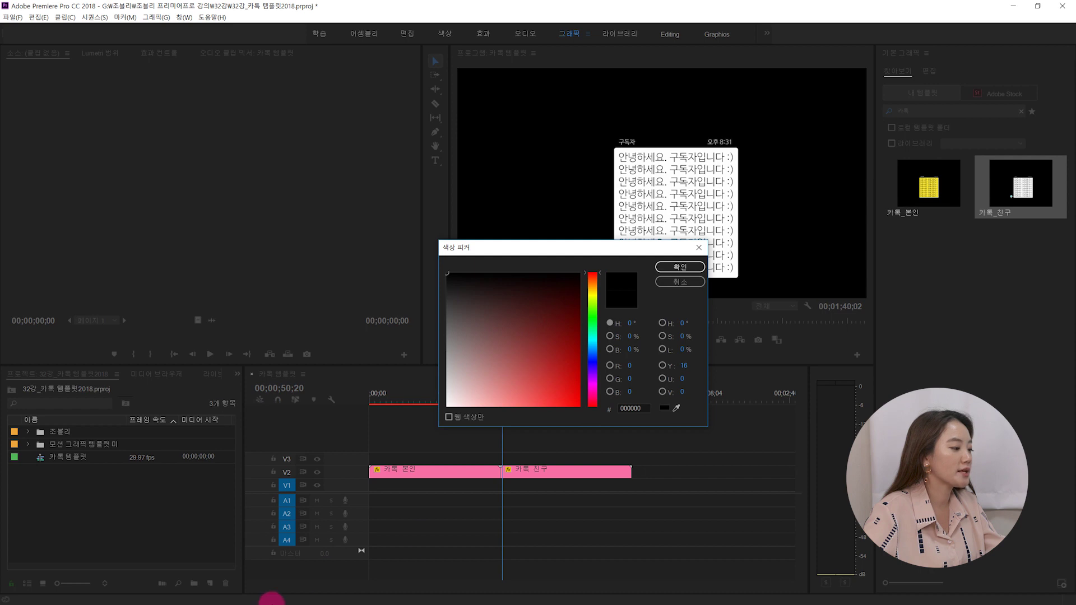
left_click(271, 600)
key("ctrl+a")
key("ctrl+c")
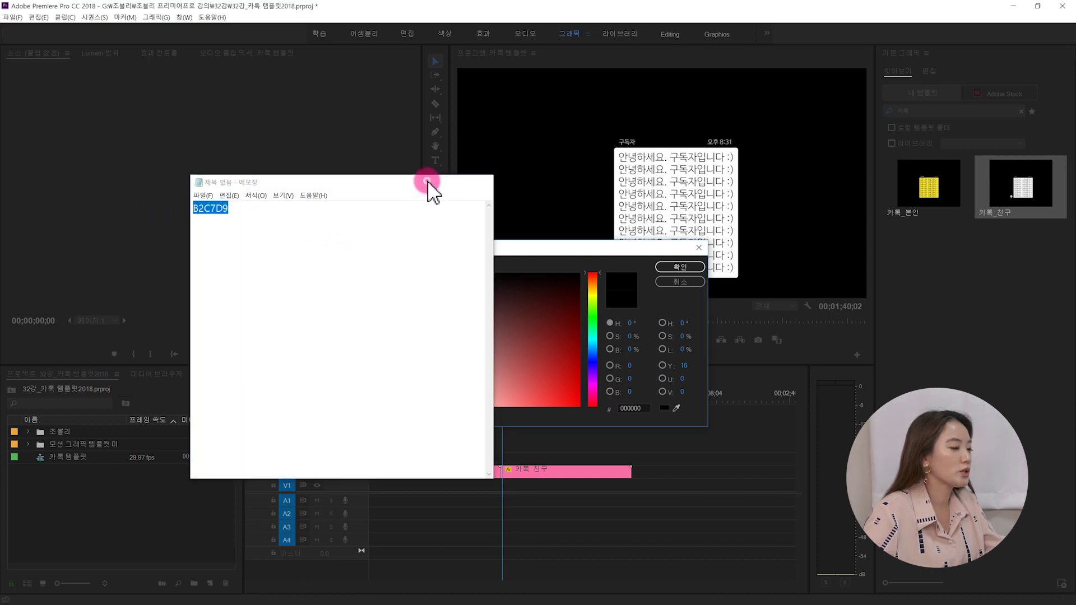
left_click(435, 185)
left_click_drag(601, 408, 639, 408)
key("ctrl+v")
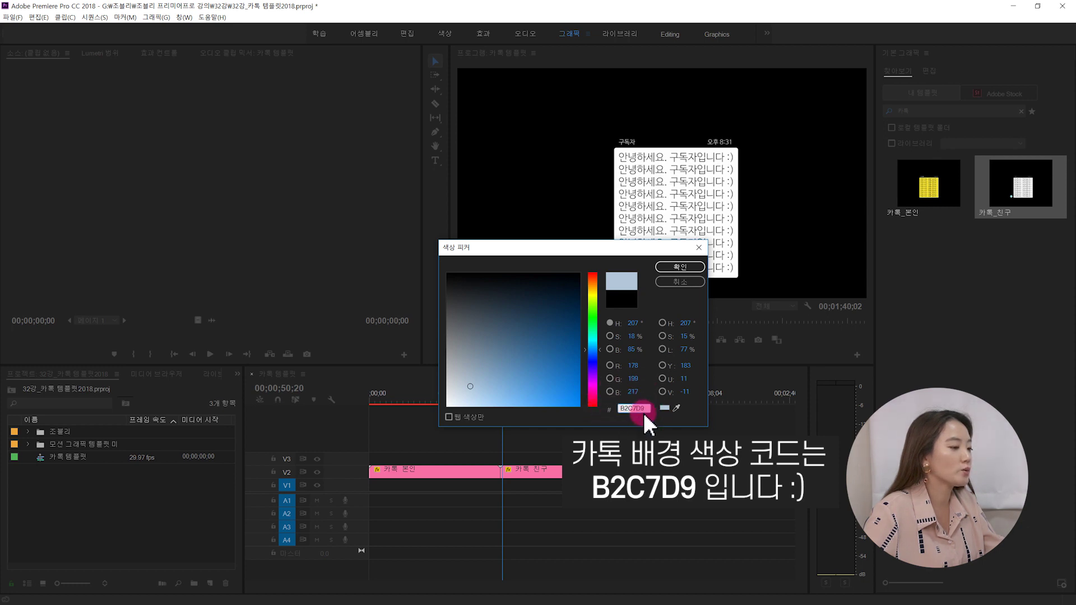
left_click(681, 266)
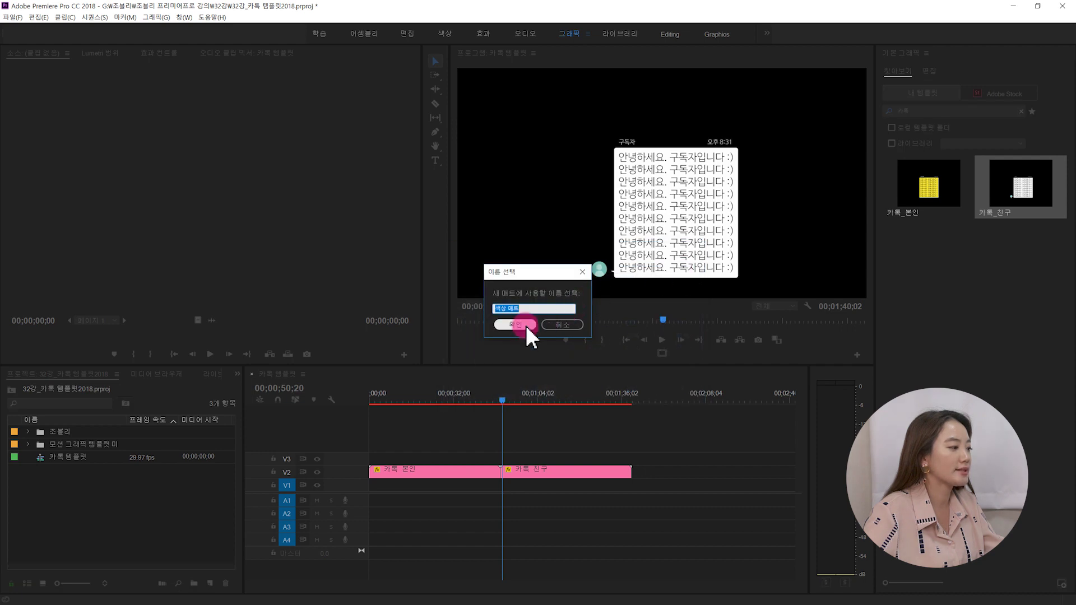
left_click(526, 325)
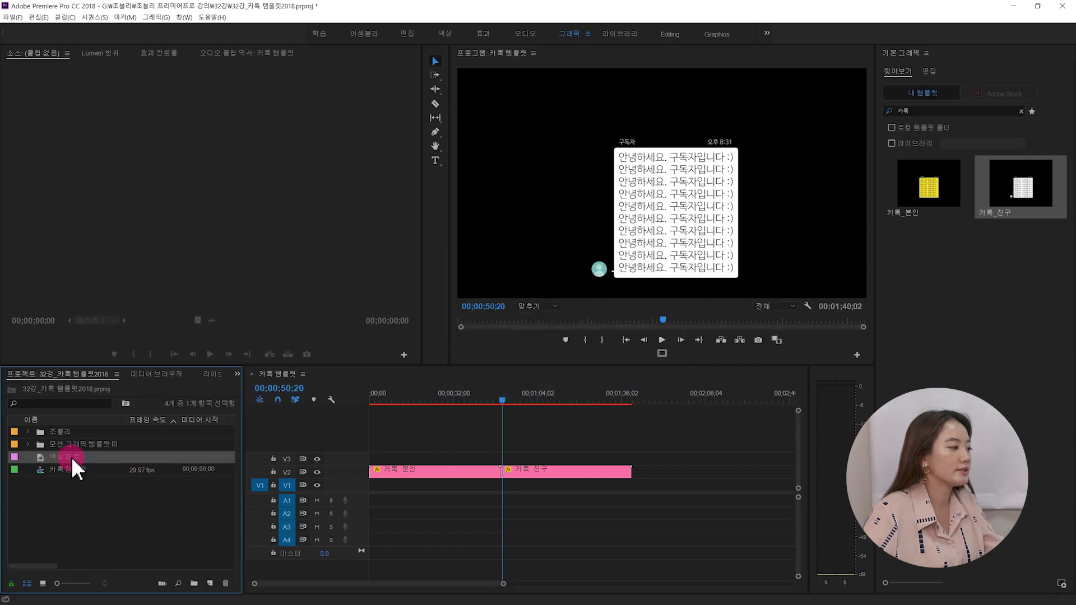
Place the matte at the start of V1 and extend it to the end of both chat clips.
left_click_drag(68, 456, 374, 485)
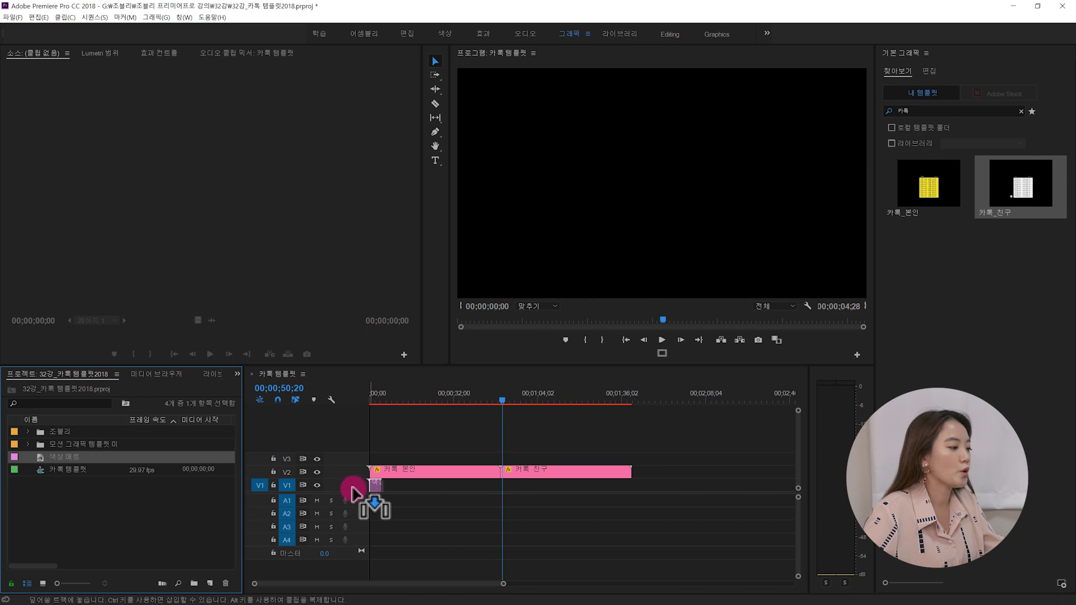
left_click_drag(386, 486, 624, 483)
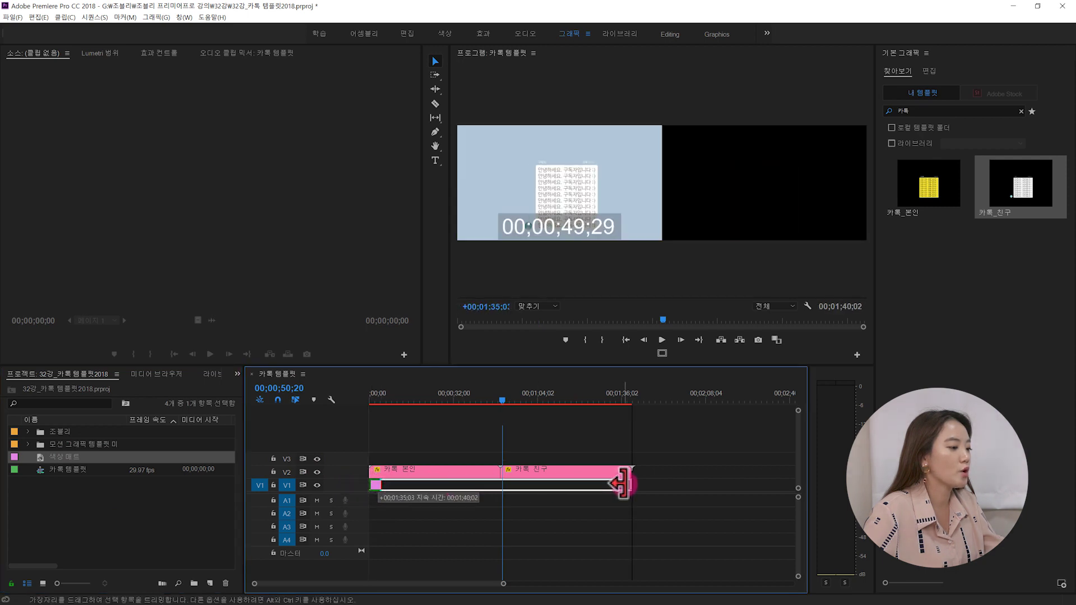
left_click(526, 320)
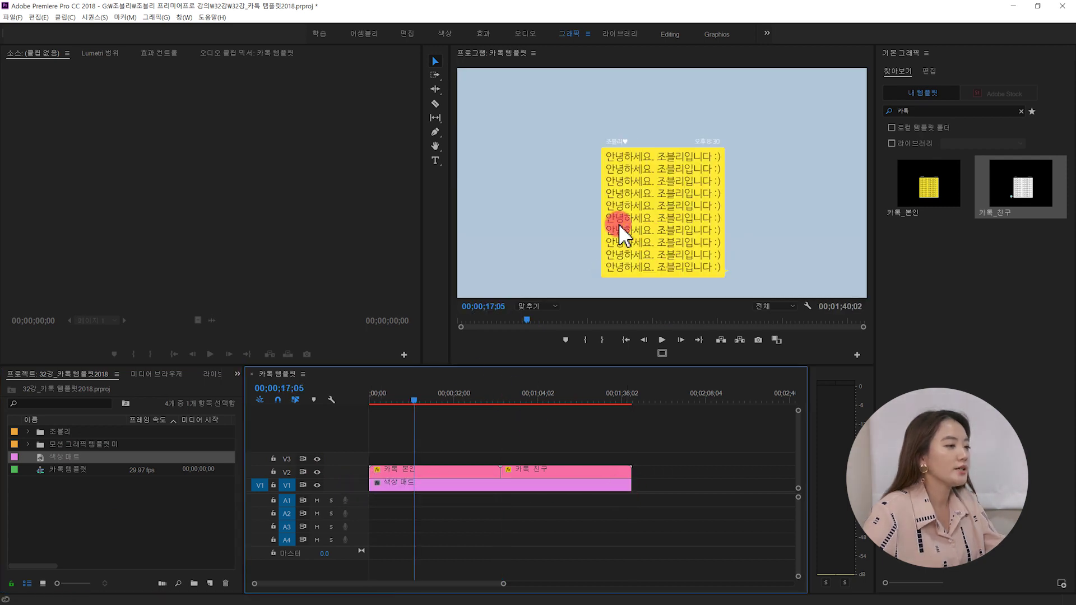
Trim the 카톡_본인 message fields down to the single original greeting line.
left_click(428, 469)
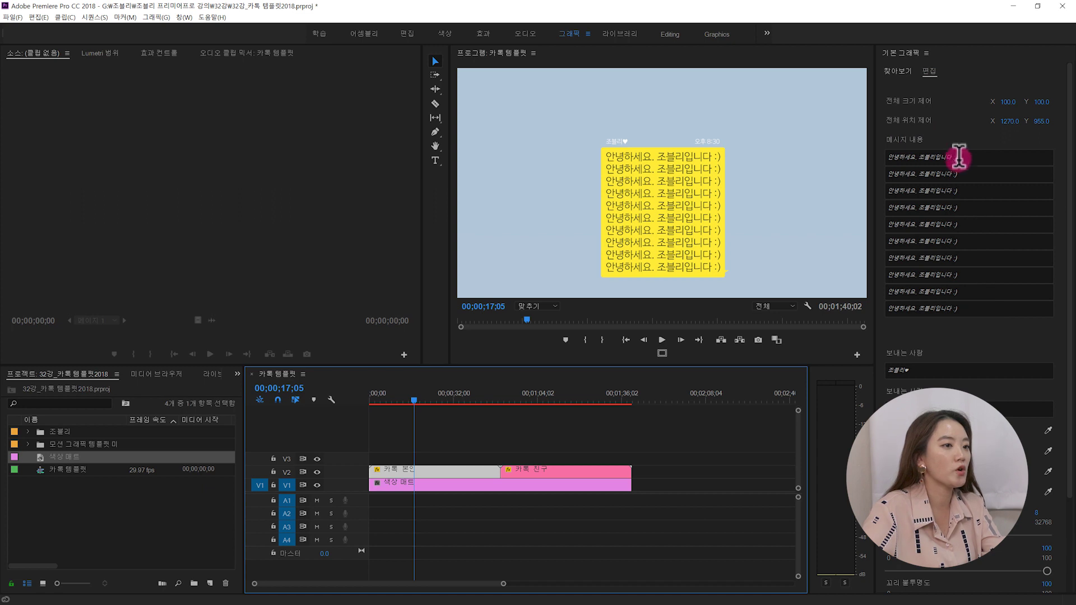
left_click(978, 308)
key("BackSpace")
key("BackSpace")
key("BackSpace")
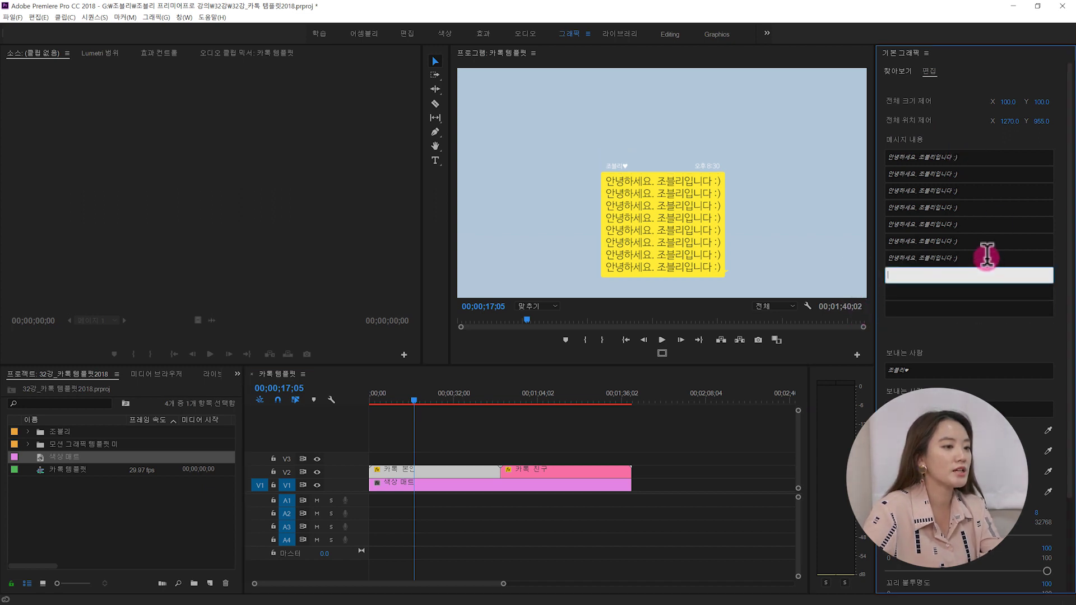
key("BackSpace")
key("BackSpace")
key("BackSpace")
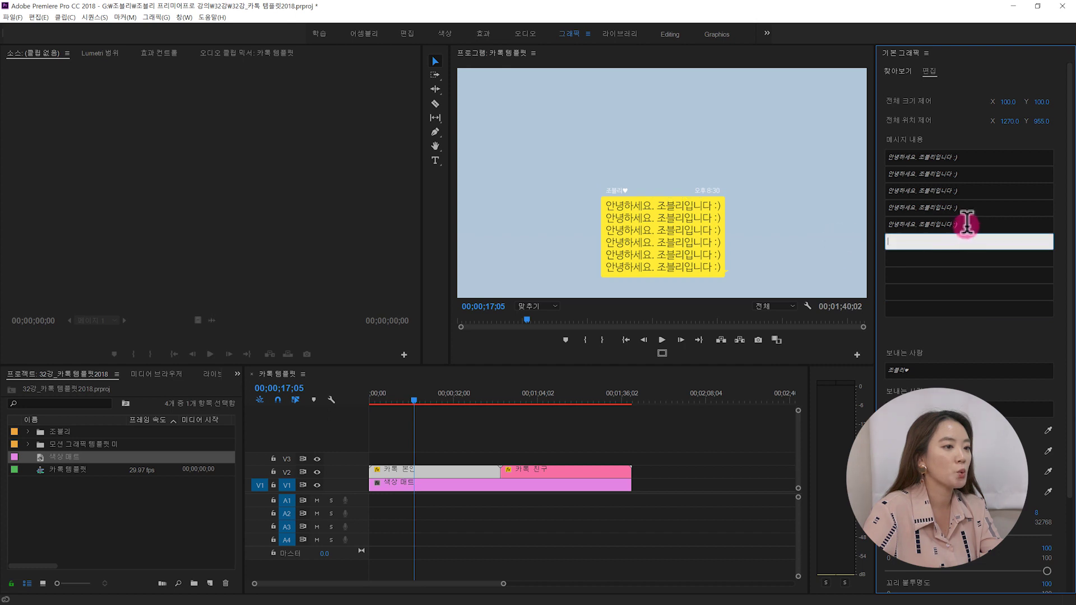
key("BackSpace")
key("BackSpace")
key("BackSpace")
key("BackSpace")
left_click(970, 155)
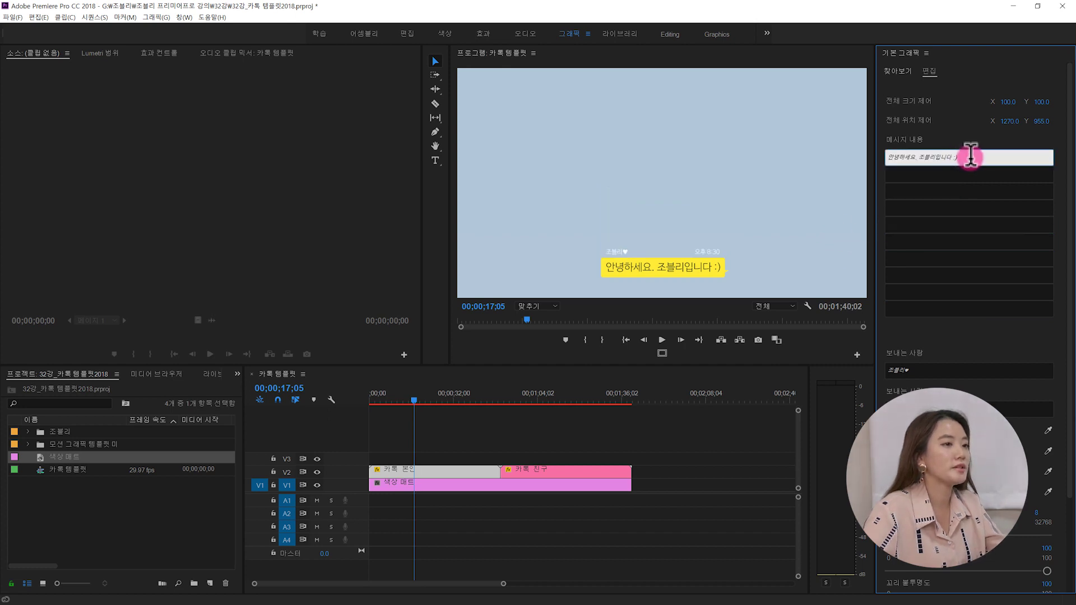
type("ㅎㅎㅎ")
left_click(851, 247)
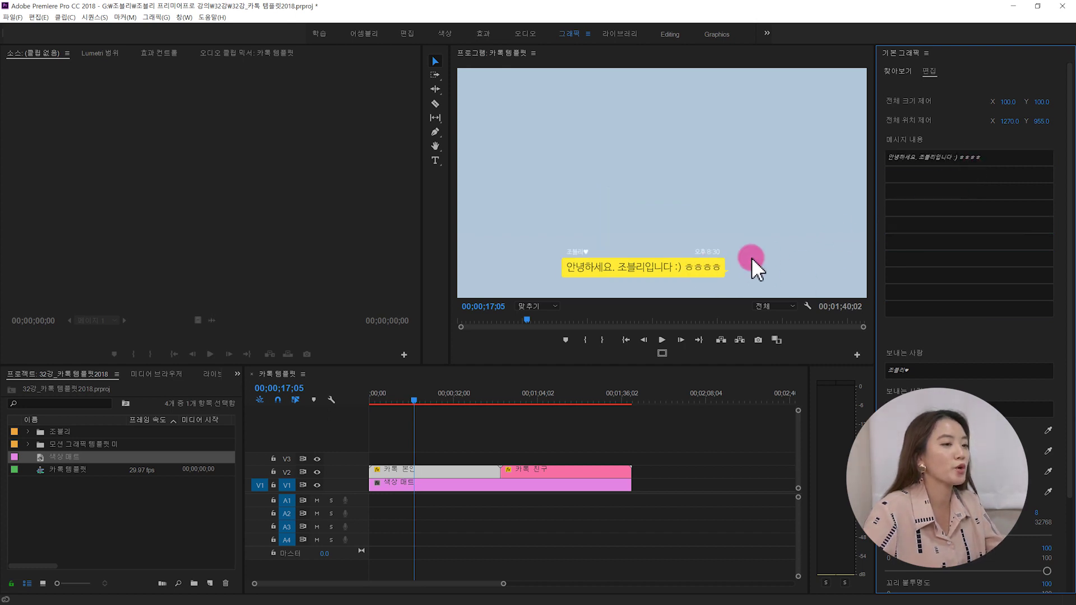
double_click(1017, 152)
type("ㅎ")
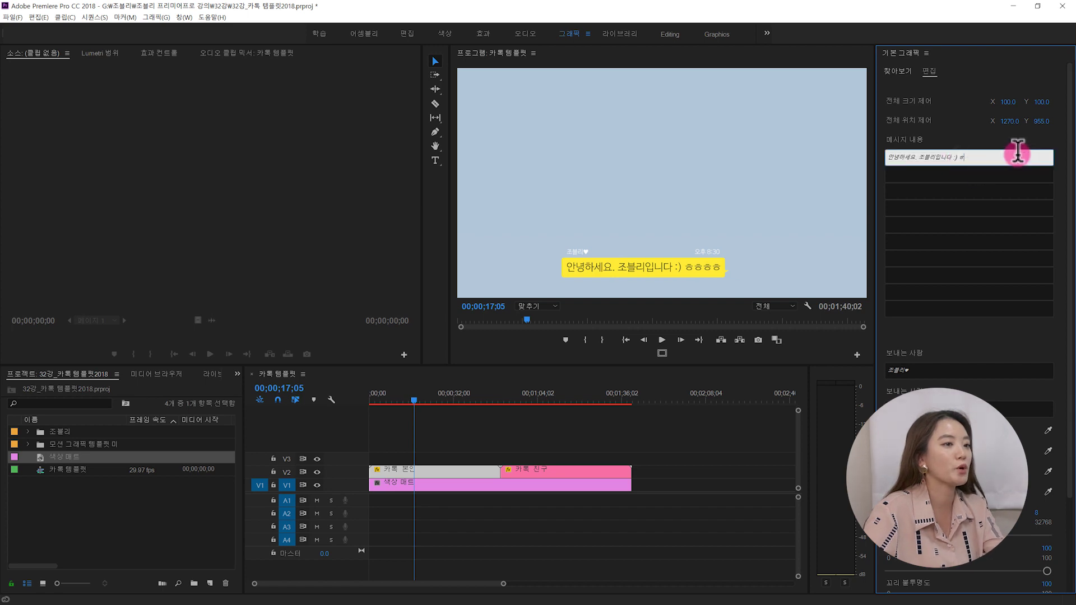
left_click(997, 184)
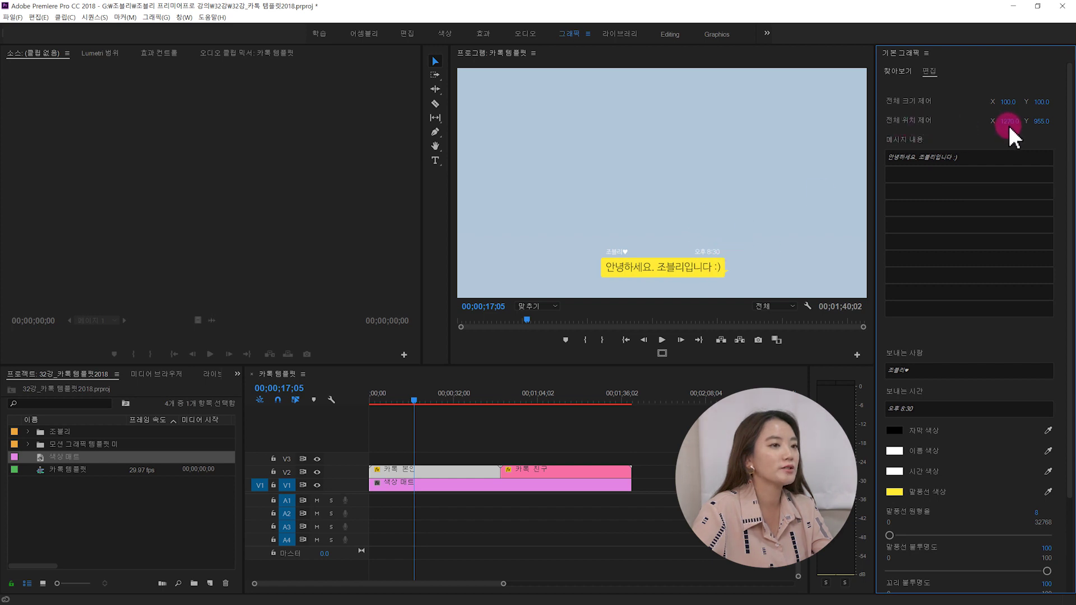
Adjust the overall position so the bubble sits near the top-right of the frame.
left_click_drag(1009, 124, 1064, 125)
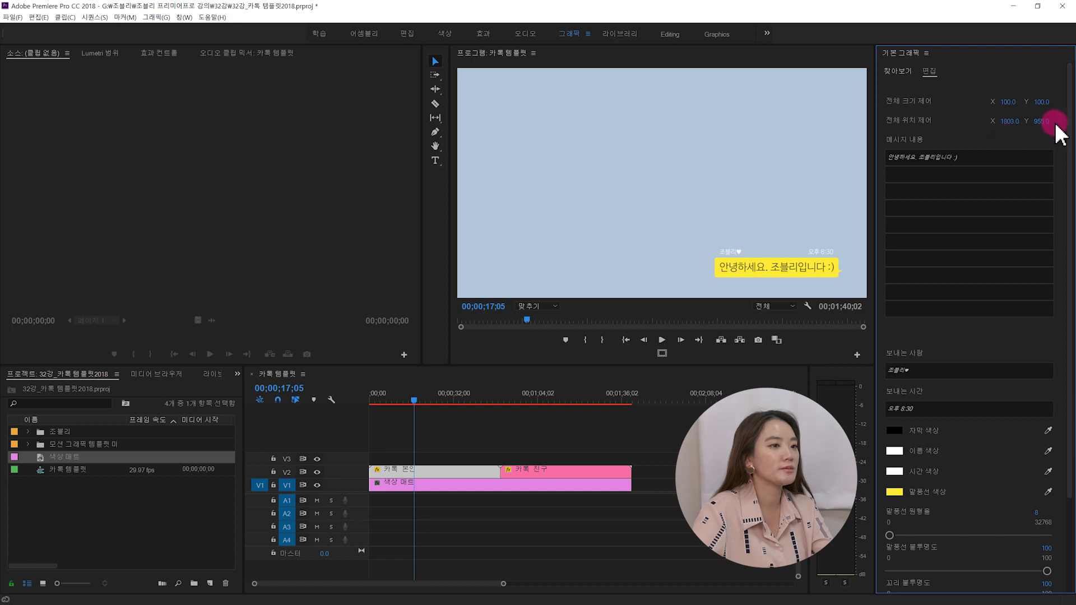
left_click_drag(1041, 121, 986, 121)
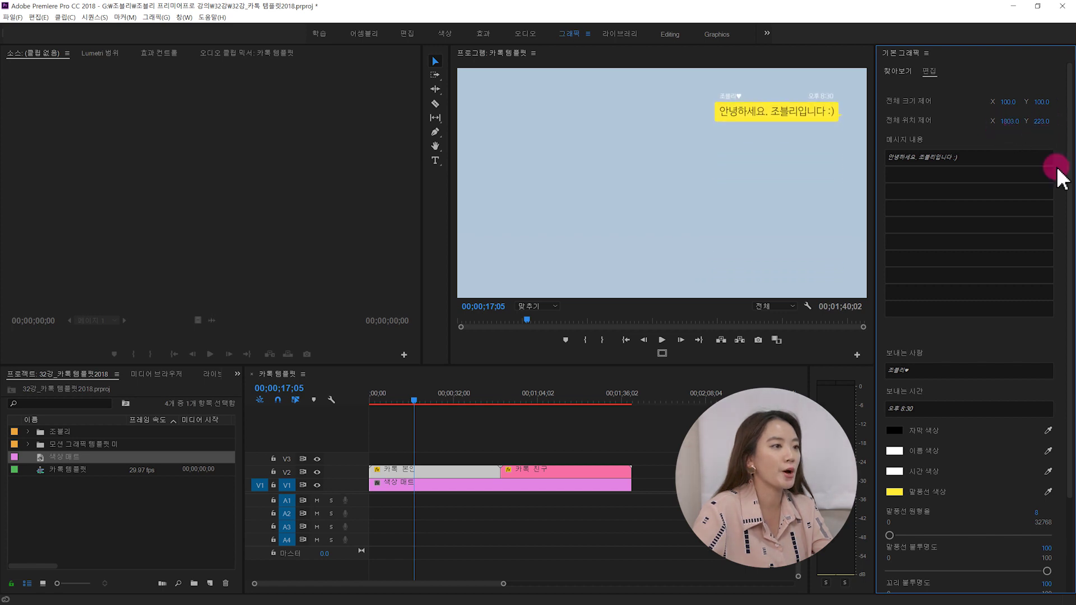
left_click_drag(1068, 168, 1068, 212)
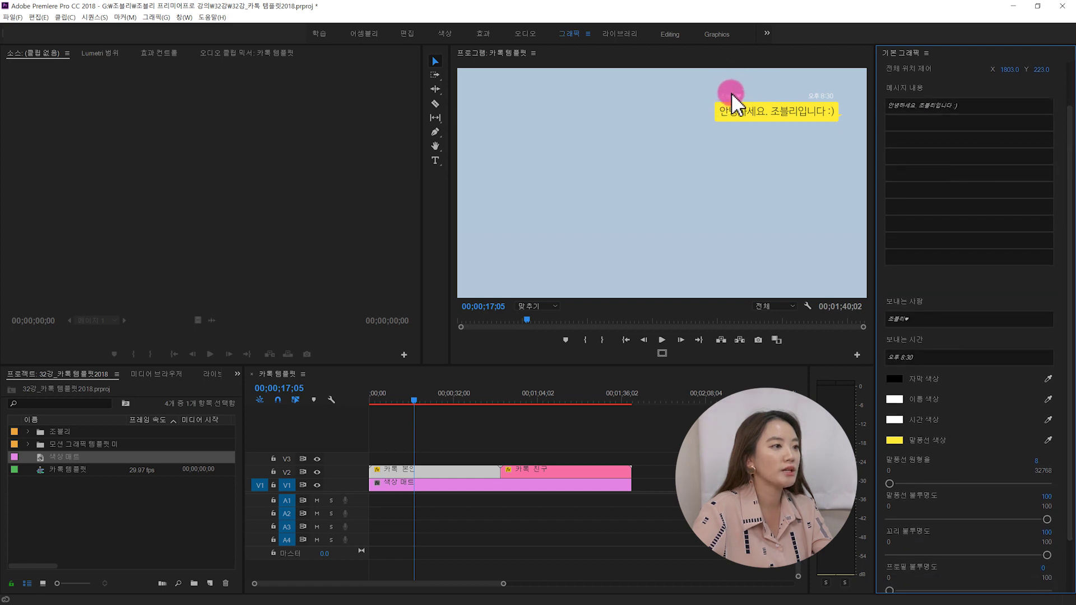
Try the sender name 나, then undo back to the original name.
left_click(923, 318)
key("BackSpace")
type("나")
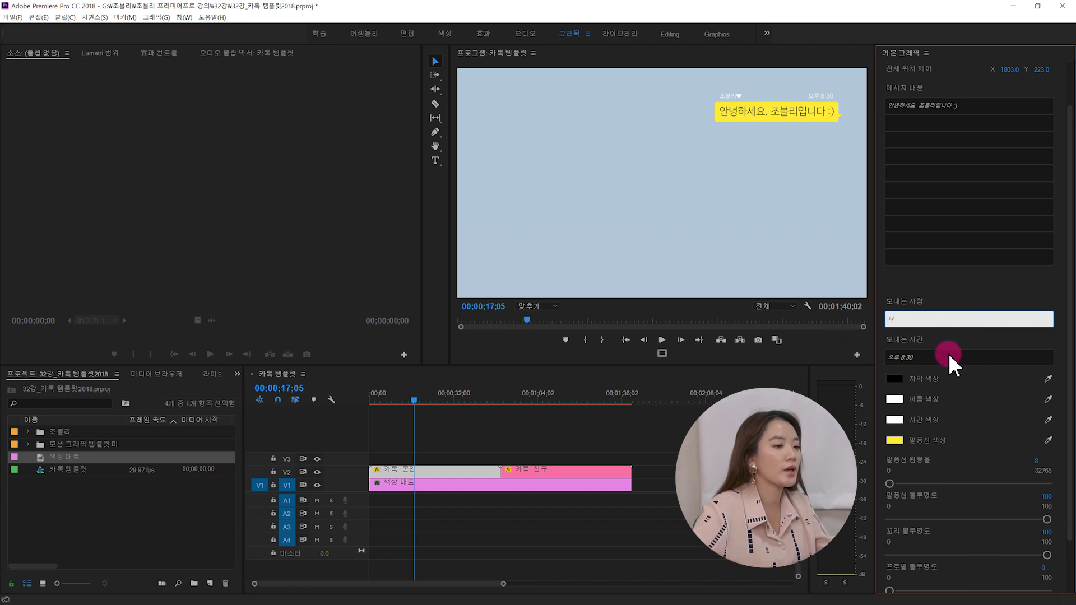
left_click(983, 335)
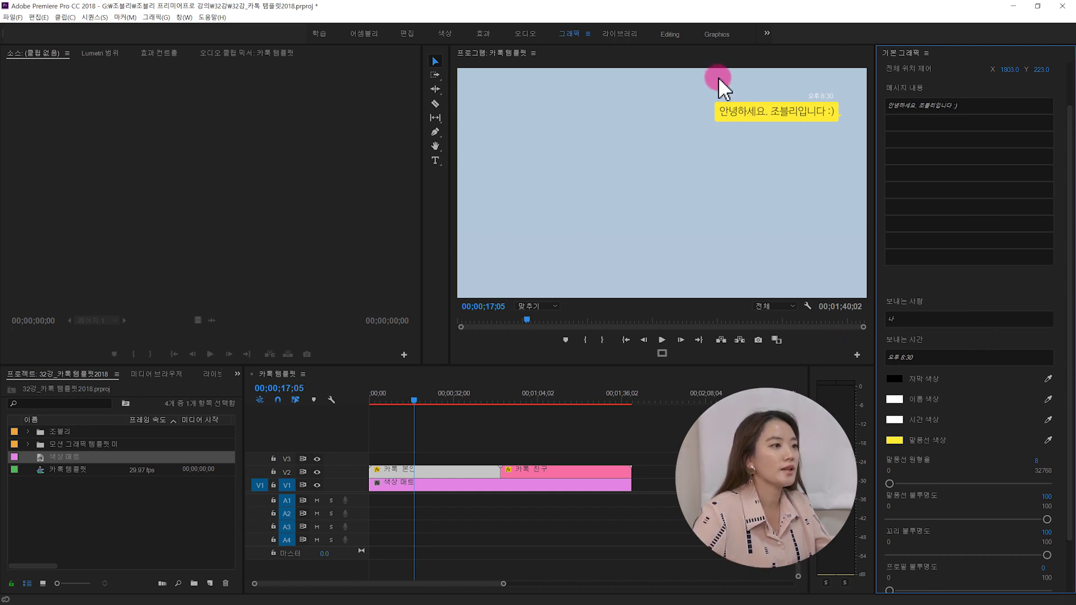
left_click(899, 320)
key("ctrl+z")
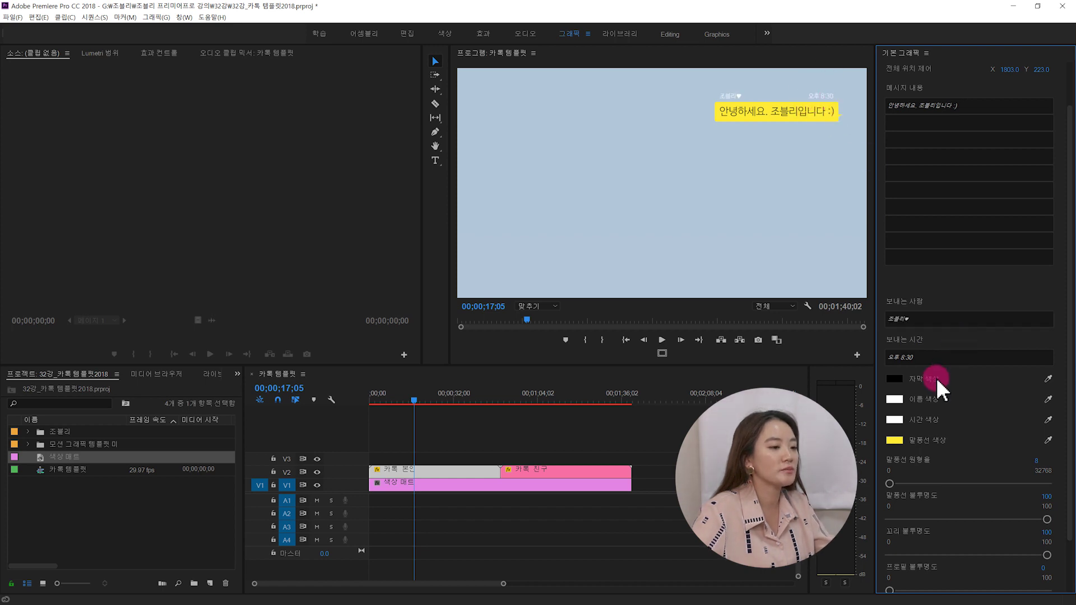
Change the send time to 오후 8:35.
left_click(922, 359)
key("BackSpace")
type("5")
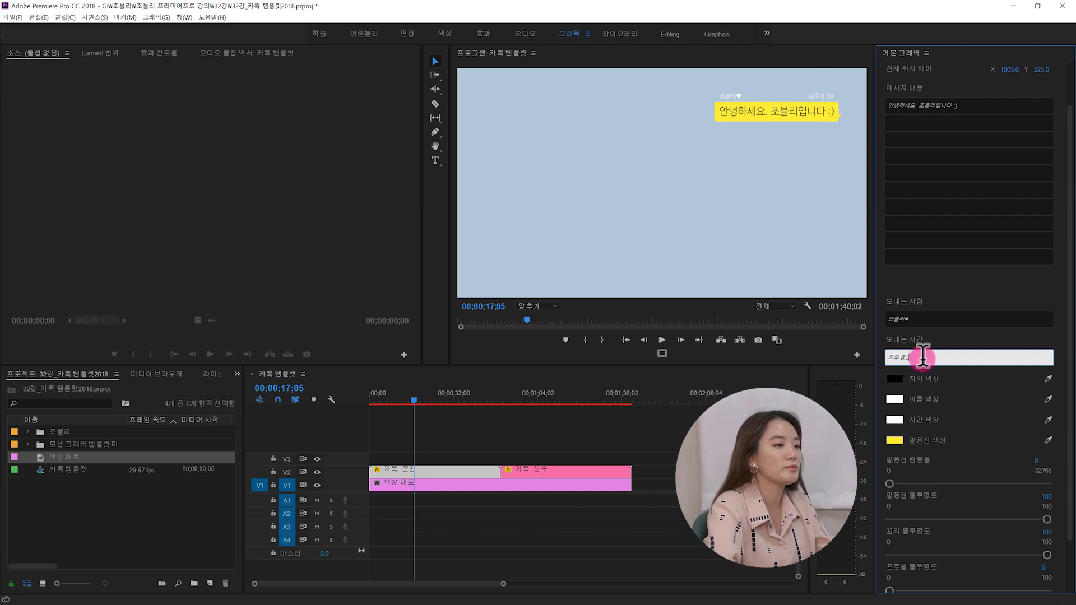
key("Return")
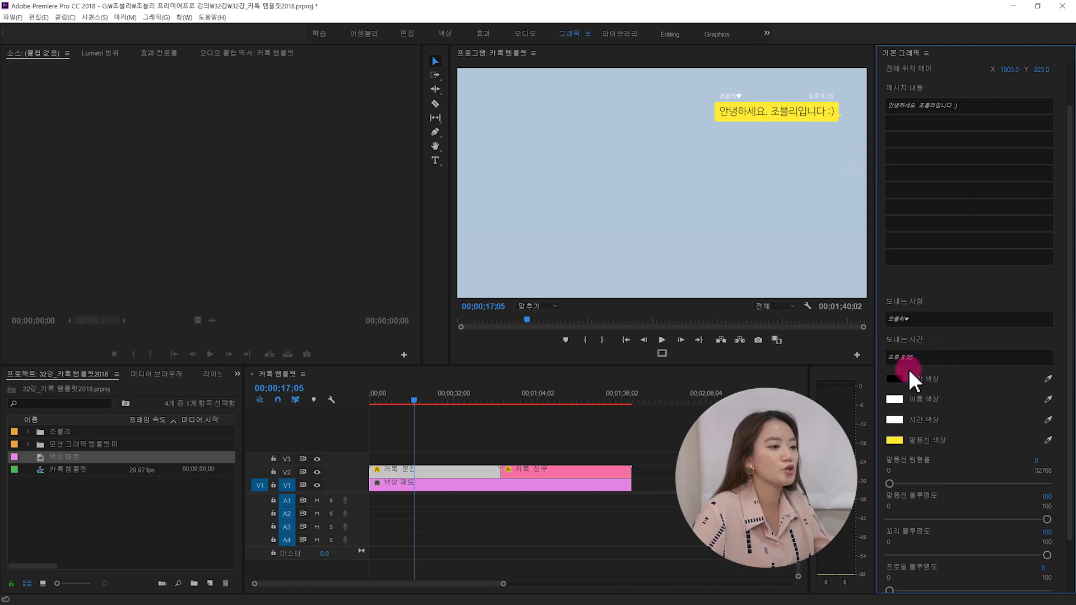
left_click_drag(1070, 281, 1070, 310)
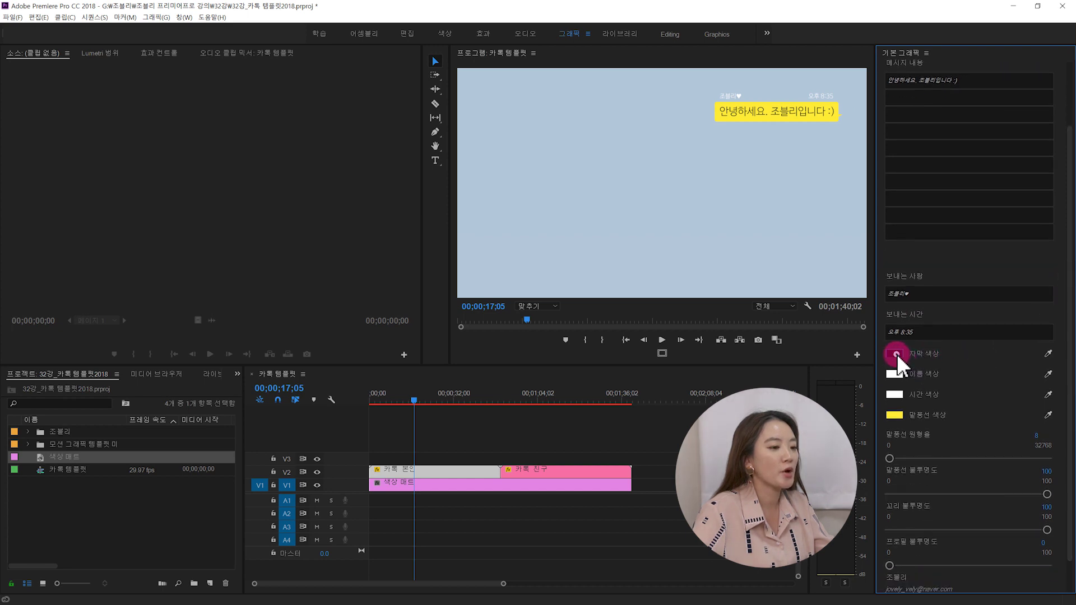
Colour the message text red, the sender name blue and the send time red.
left_click(895, 354)
left_click(561, 372)
left_click(665, 269)
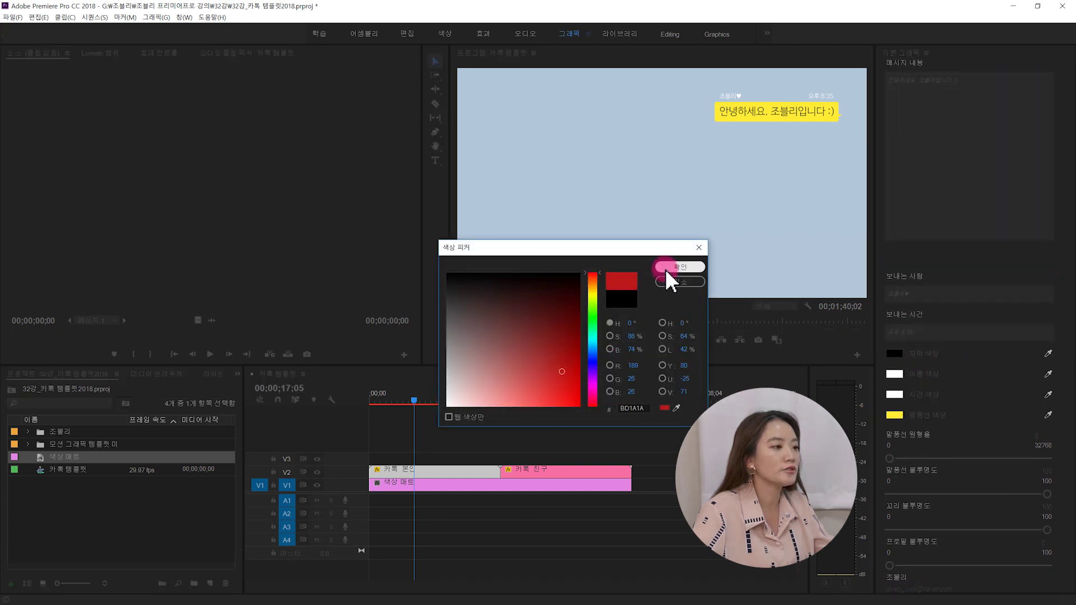
left_click(896, 374)
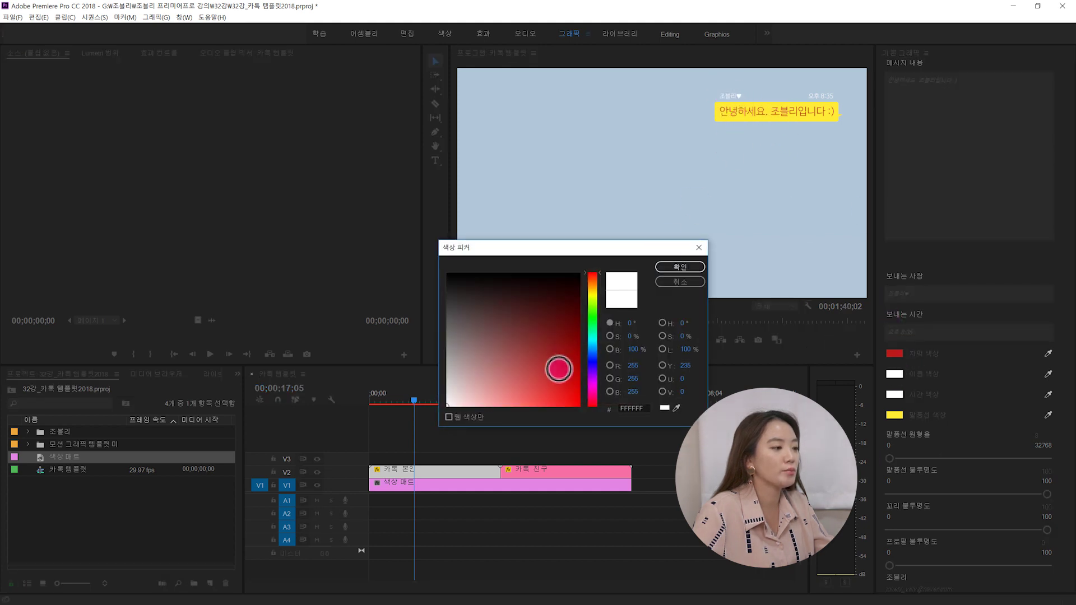
left_click(591, 364)
left_click(569, 378)
left_click(677, 266)
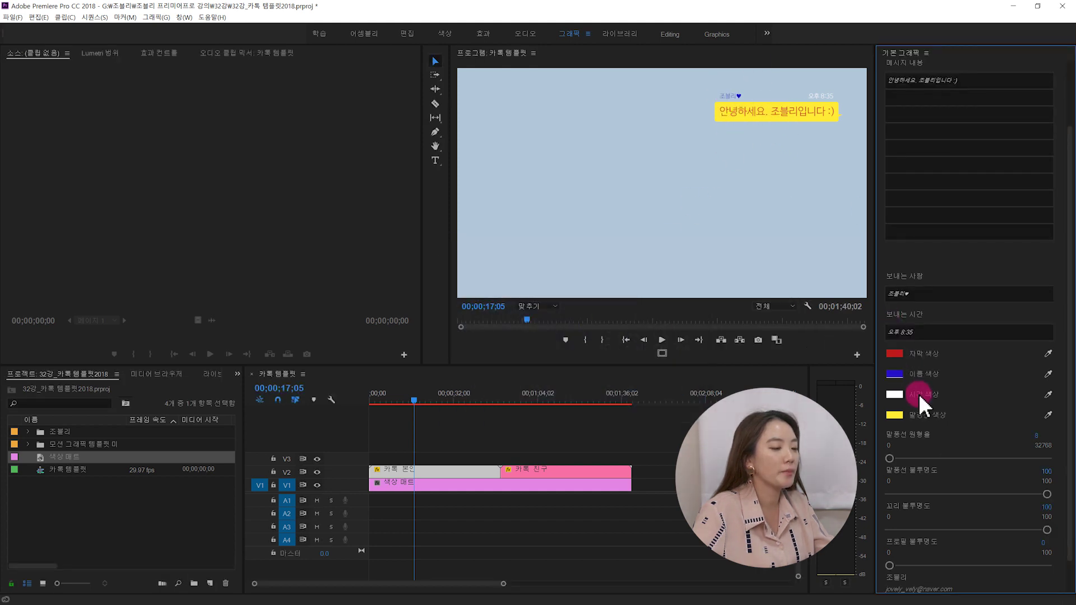
left_click(896, 394)
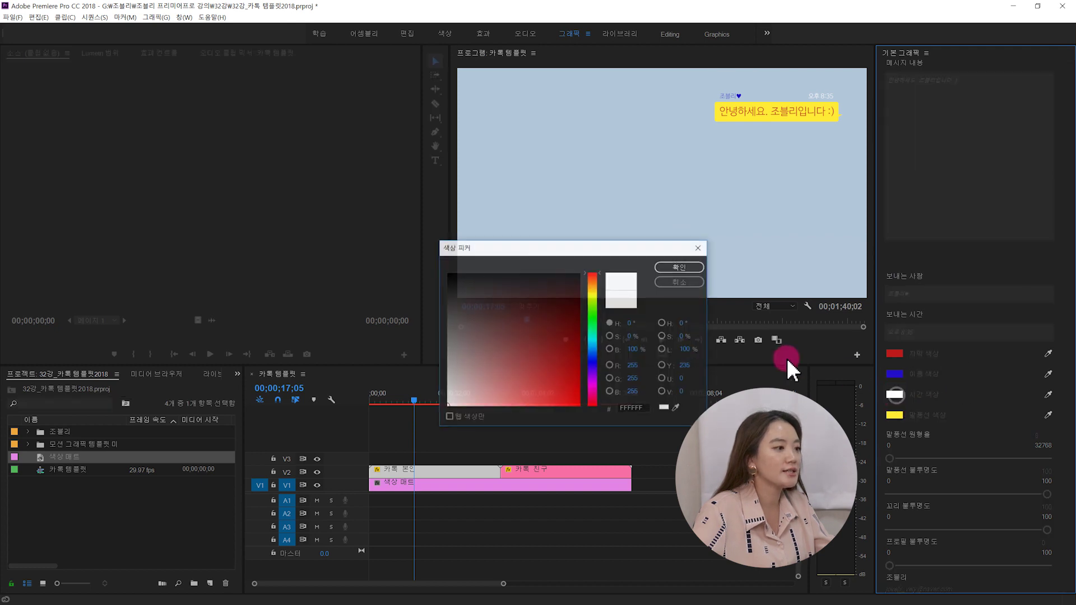
left_click(565, 375)
left_click(663, 266)
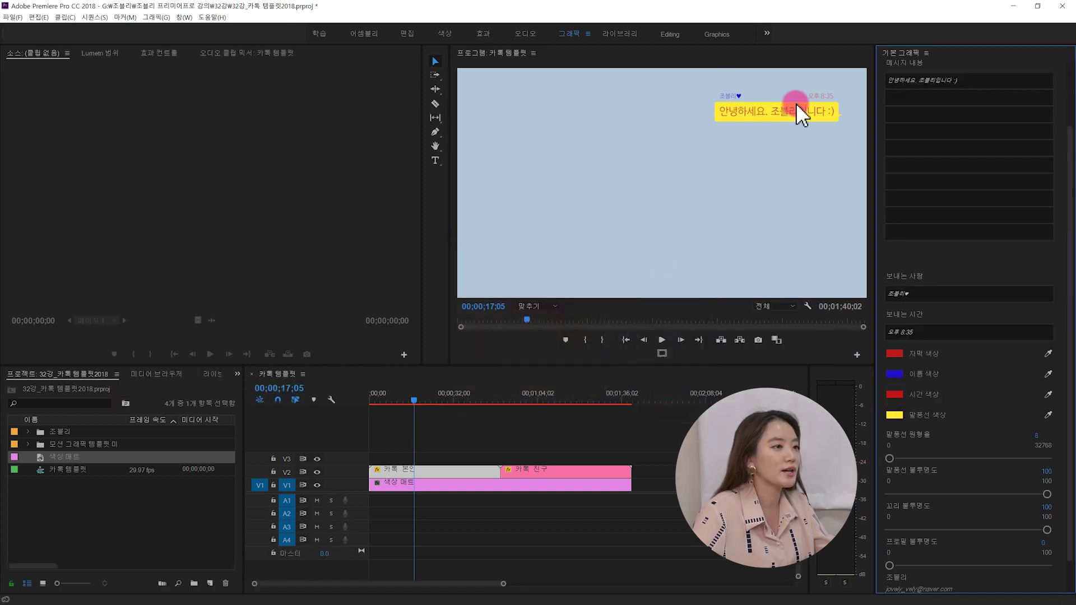
Make the bubble fill dark green and the message text white, then undo the change.
scroll(1037, 353, "down", 1)
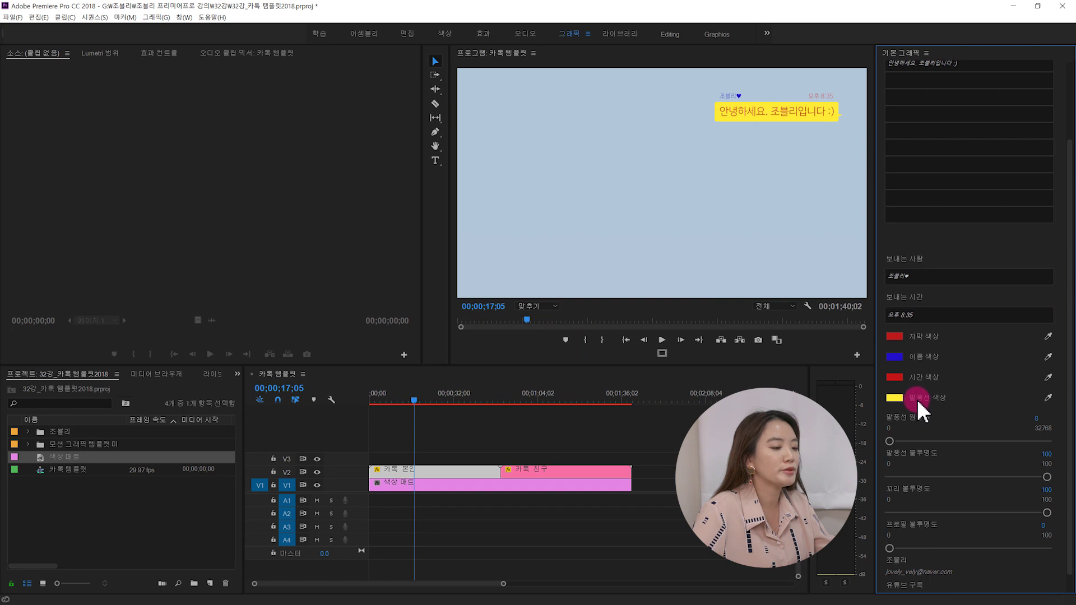
left_click(895, 398)
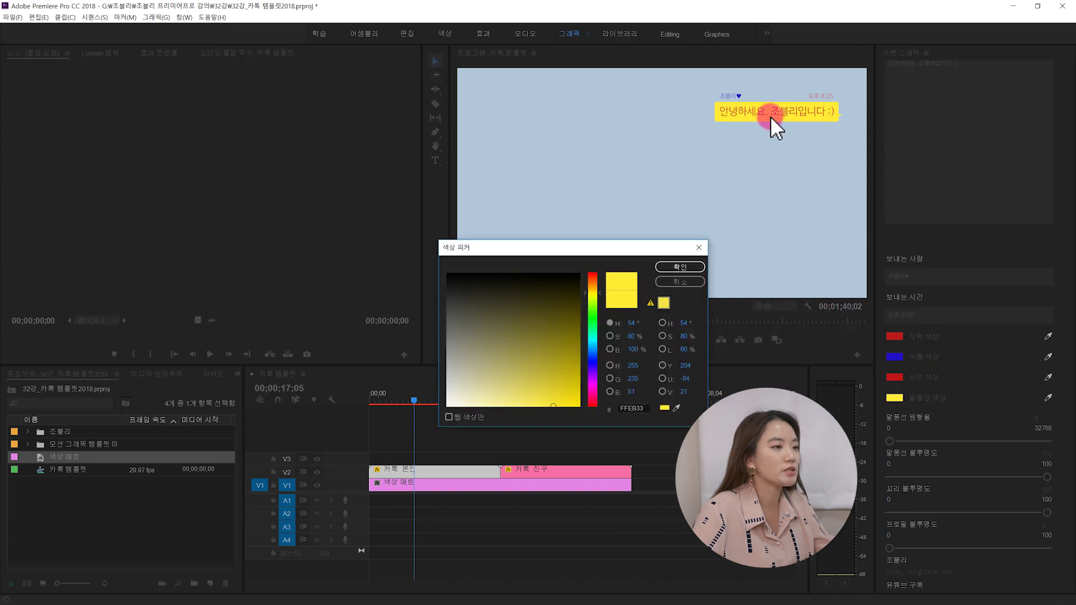
left_click(596, 330)
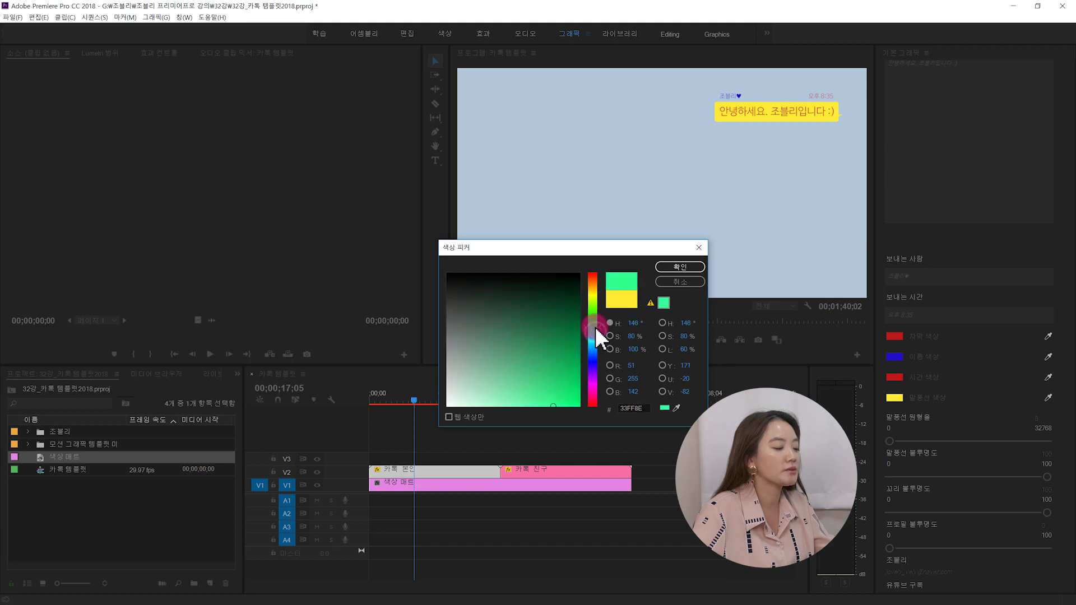
left_click(567, 325)
left_click(671, 267)
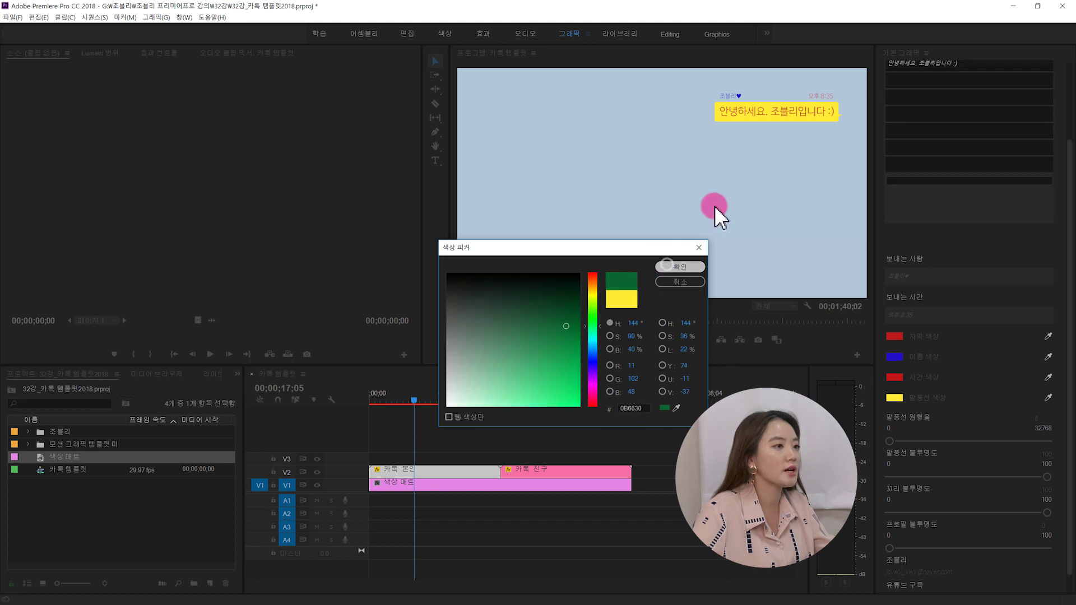
left_click(895, 336)
left_click_drag(562, 345, 423, 415)
left_click(667, 268)
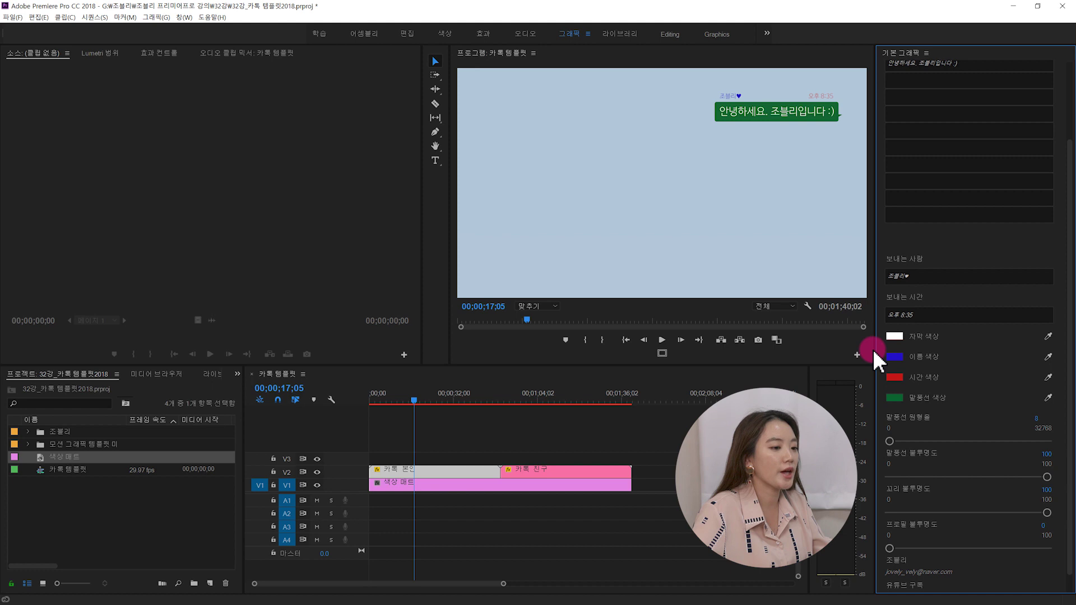
key("ctrl+z")
key("ctrl+z")
key("ctrl+z")
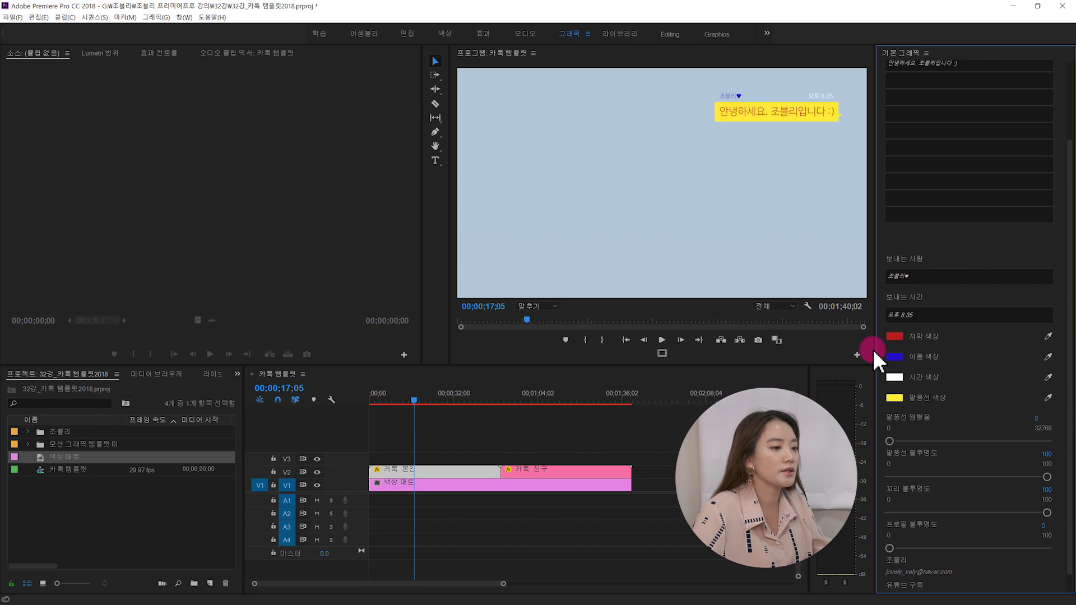
Set the bubble corner roundness (말풍선 원형율) to 8.
scroll(900, 392, "down", 1)
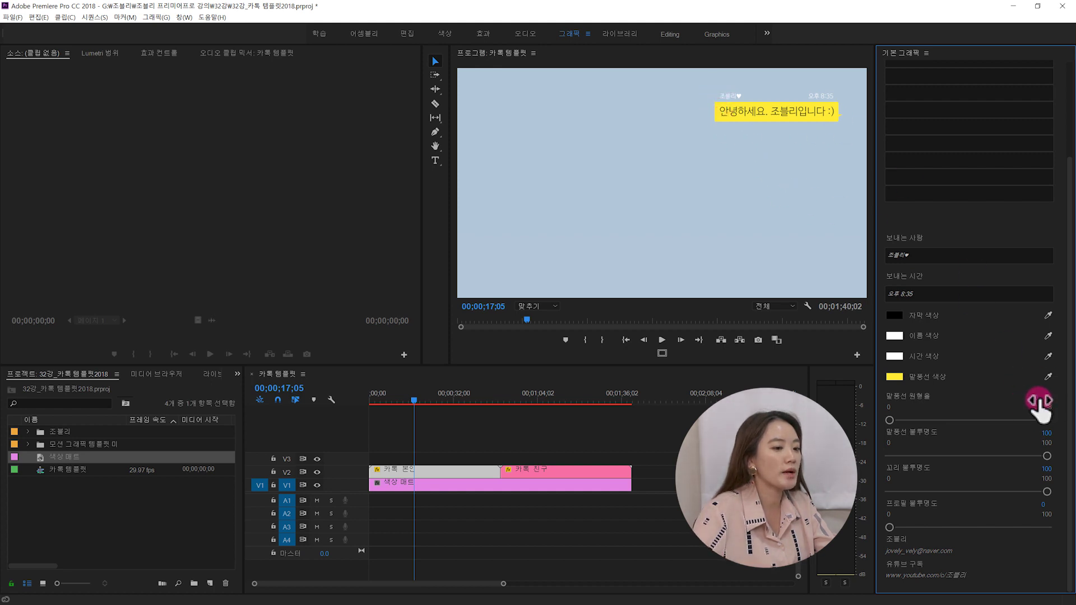
mouse_move(1039, 400)
left_mouse_down()
mouse_move(1048, 395)
mouse_move(1041, 405)
left_mouse_up()
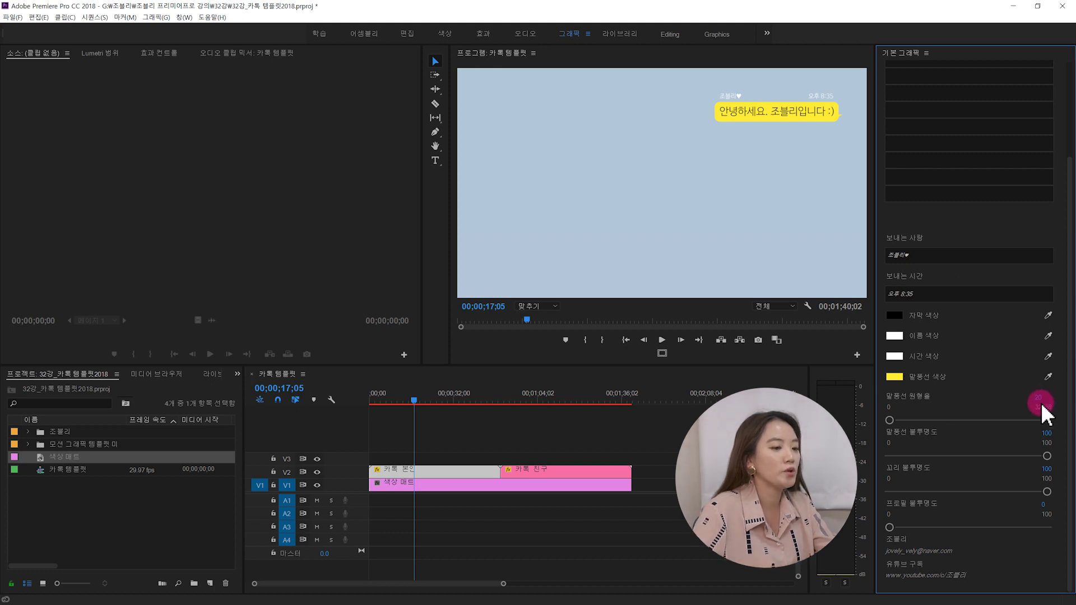
left_click(1045, 397)
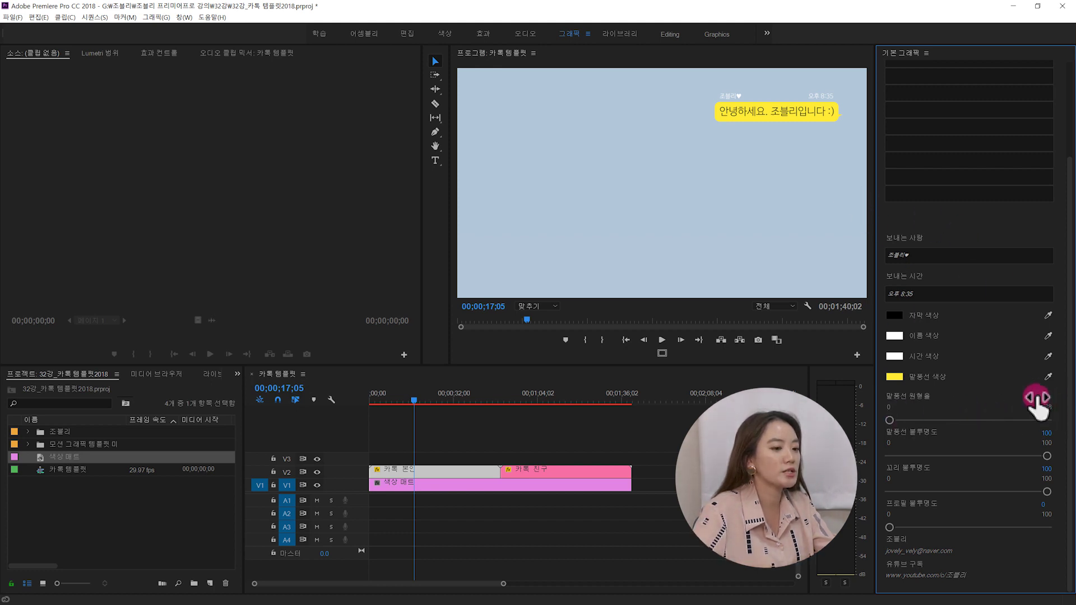
type("8")
key("Return")
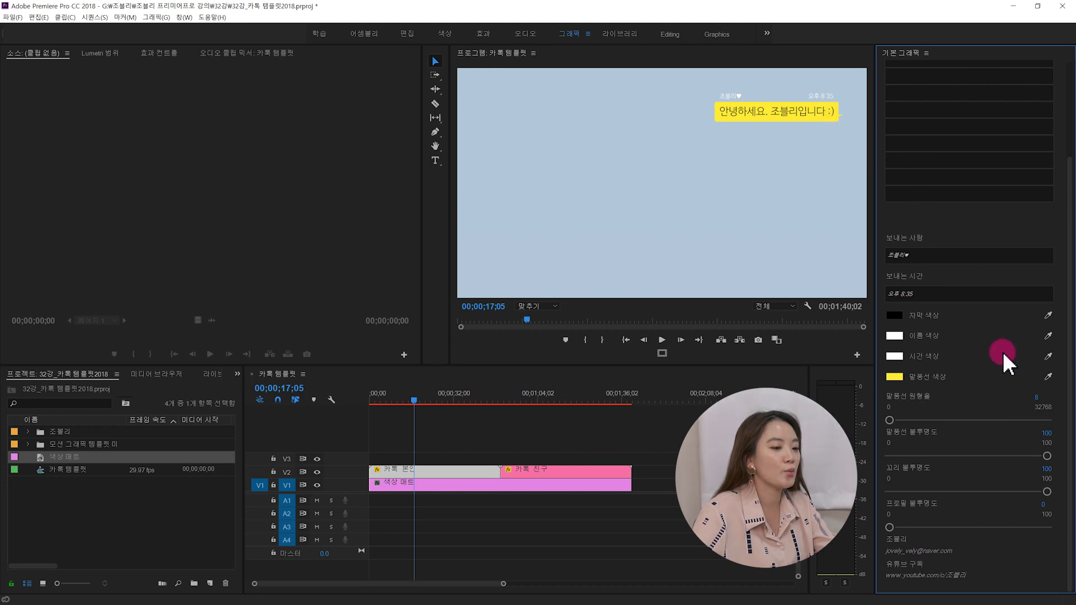
Preview lower bubble and tail opacity, then return both to 100.
mouse_move(1047, 456)
left_mouse_down()
mouse_move(929, 456)
mouse_move(876, 469)
mouse_move(977, 468)
left_mouse_up()
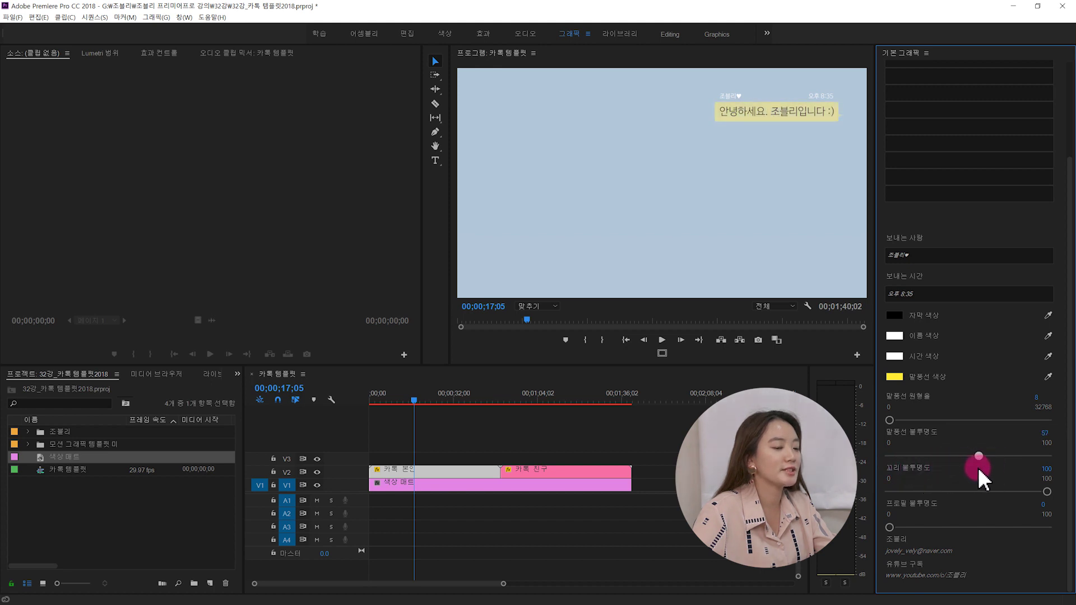
left_click_drag(1022, 459, 1053, 457)
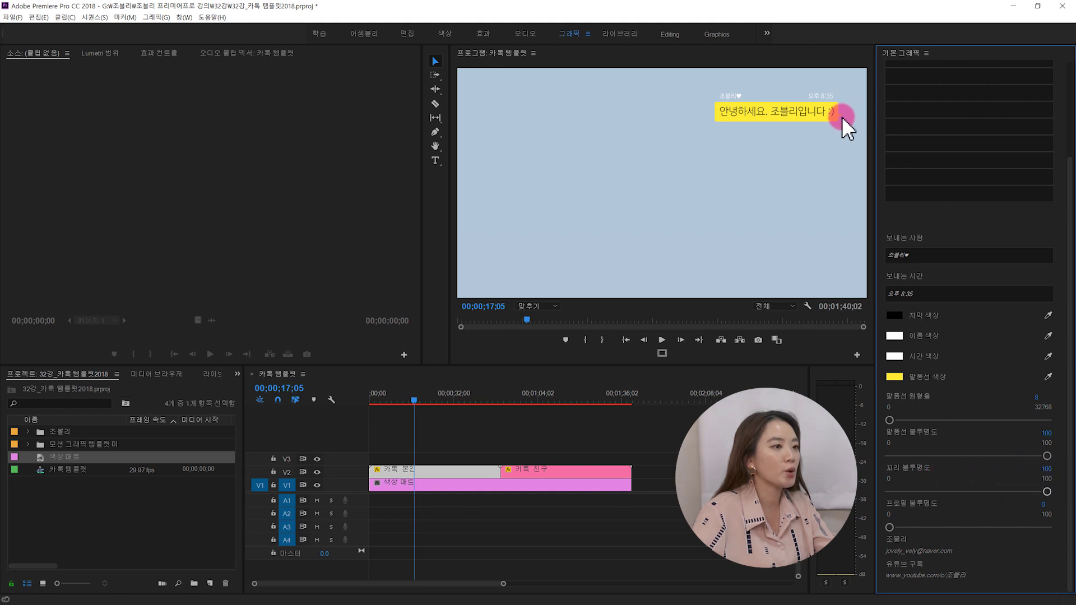
left_click_drag(1047, 491, 889, 491)
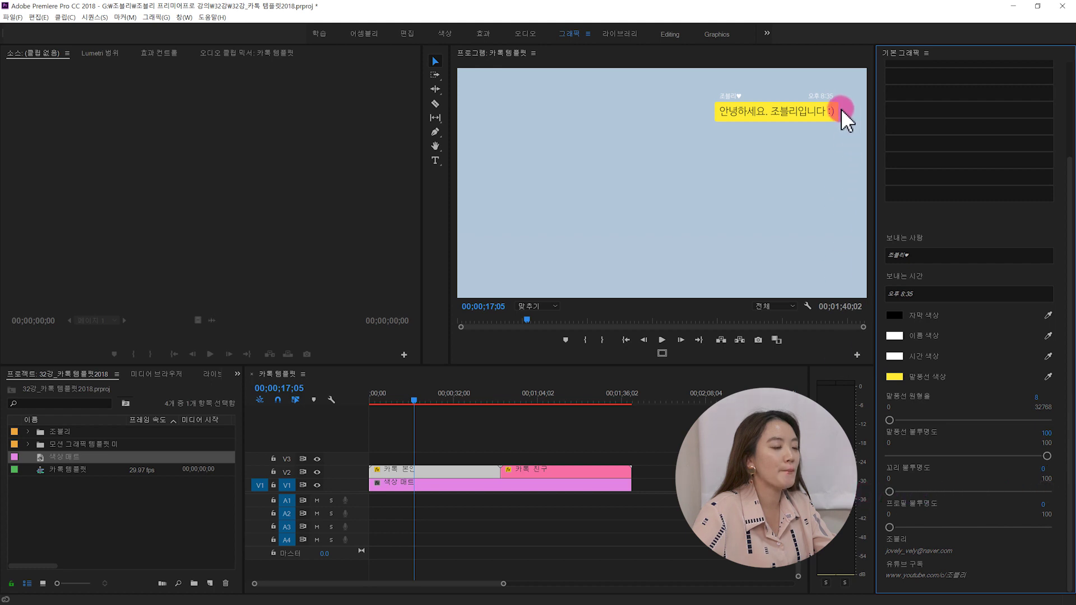
left_click_drag(889, 491, 1045, 492)
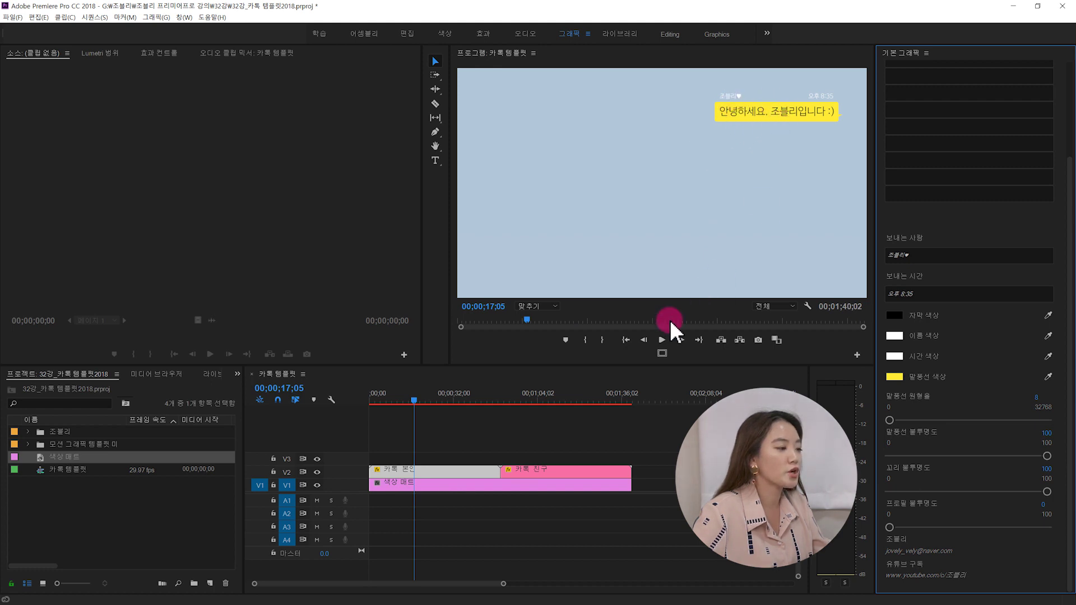
left_click(439, 445)
Alt-drag a copy of the 카톡 본인 clip onto V3 and position it below the original bubble.
left_click(432, 468)
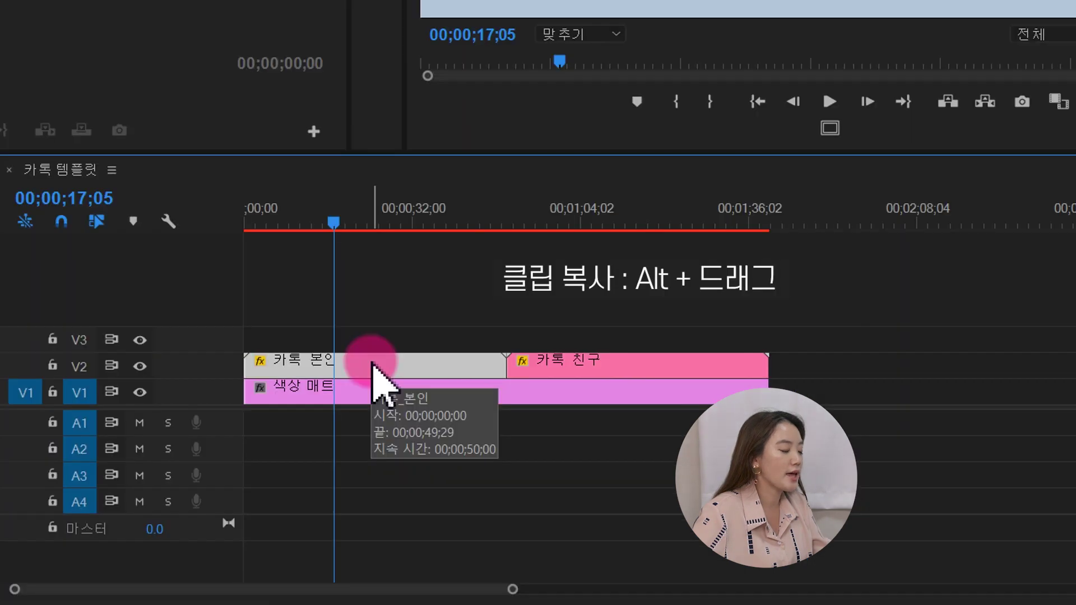
left_click_drag(373, 369, 372, 340)
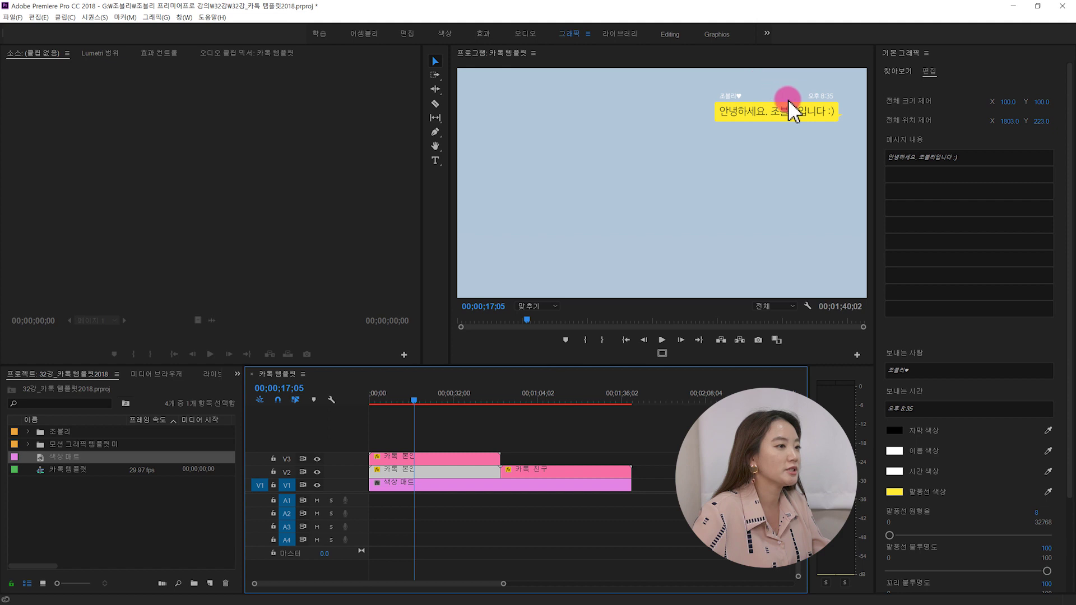
left_click(438, 458)
left_click(1029, 109)
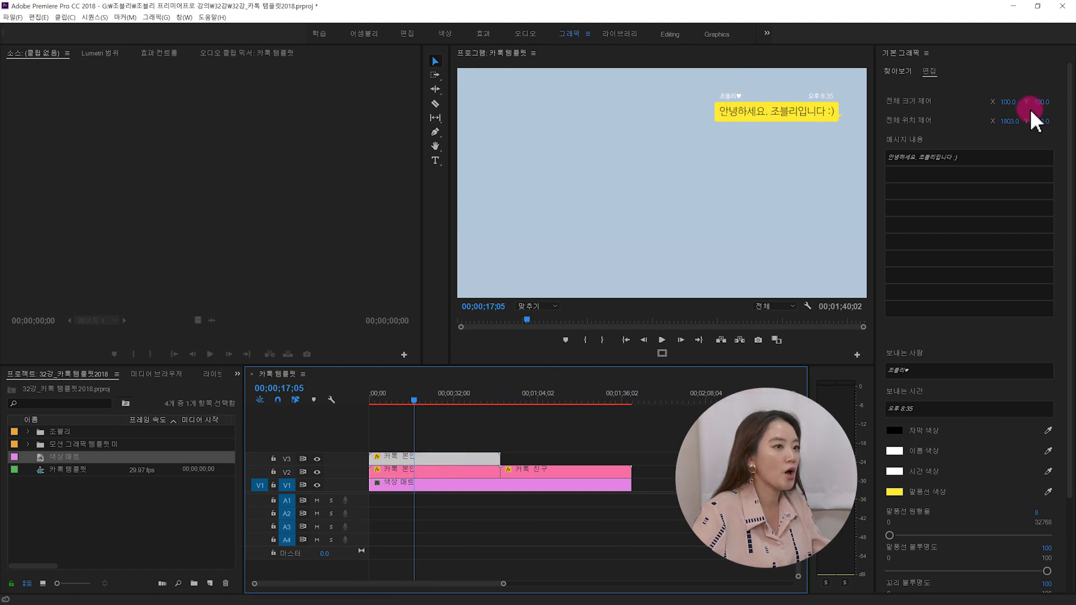
left_click_drag(1041, 121, 1062, 121)
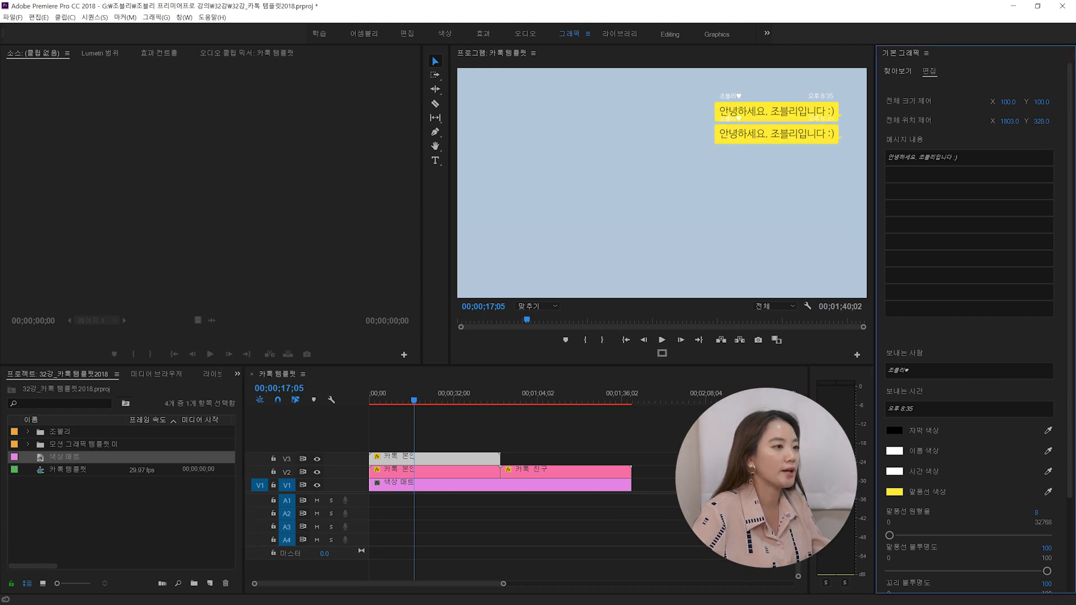
left_click(737, 121)
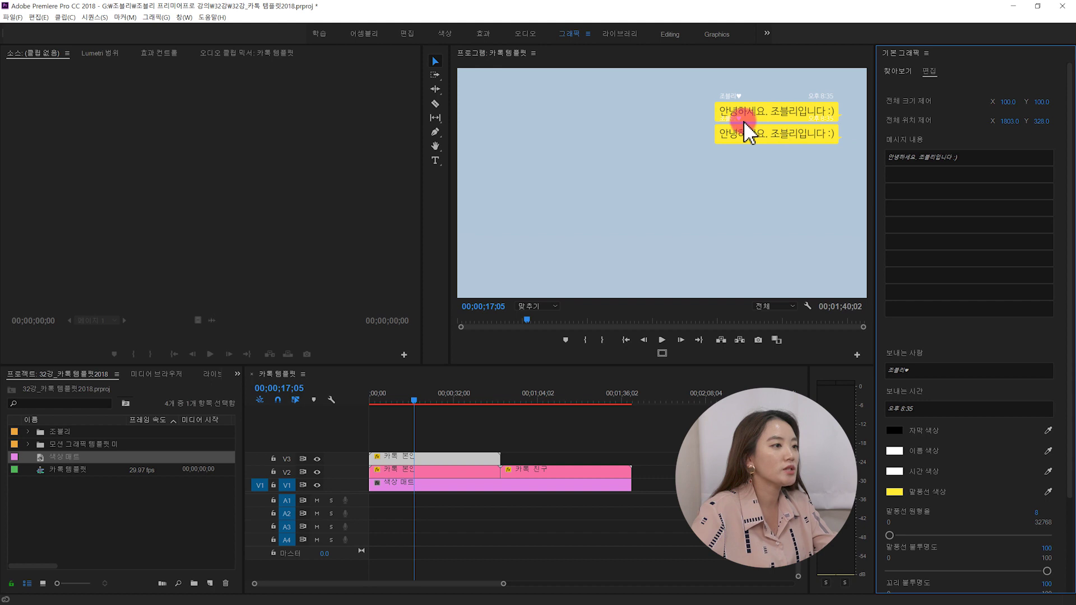
left_click_drag(1069, 236, 1071, 266)
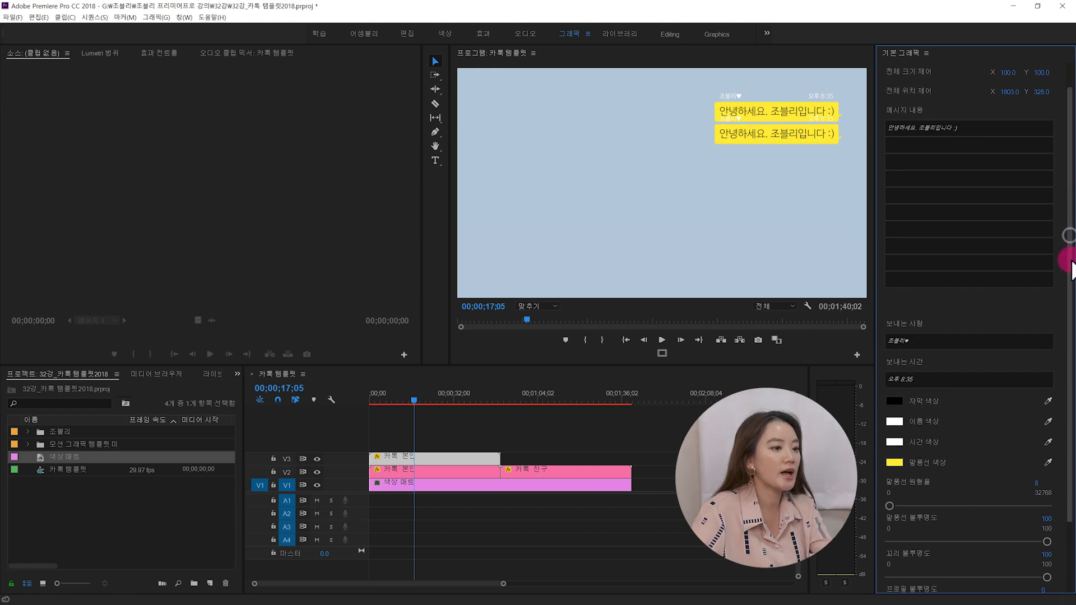
Clear the copy's 보내는 사람 and 보내는 시간 fields.
left_click(930, 340)
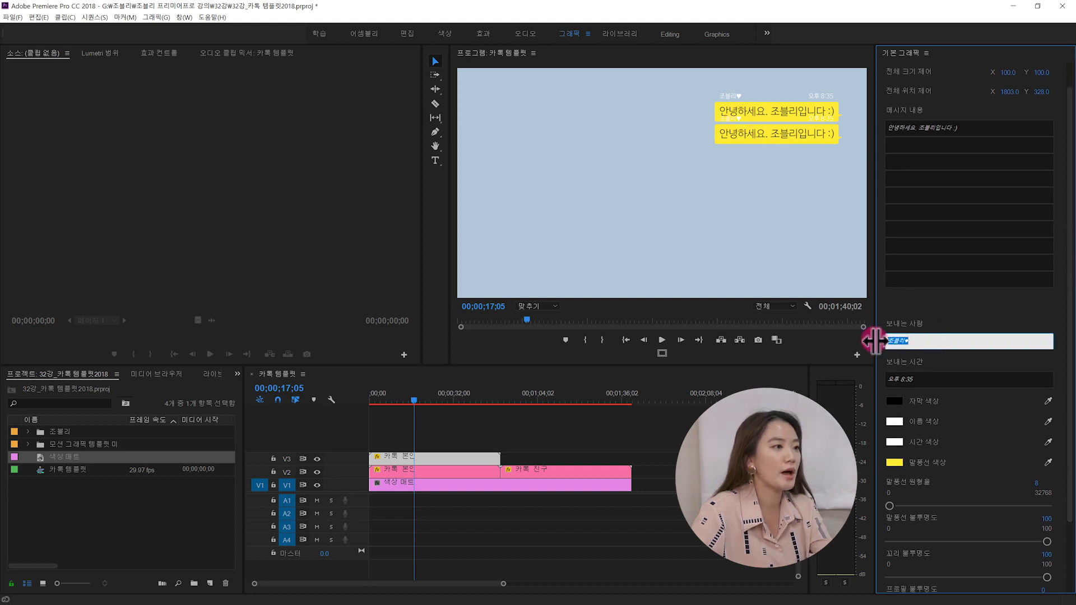
key("Return")
left_click(926, 379)
key("BackSpace")
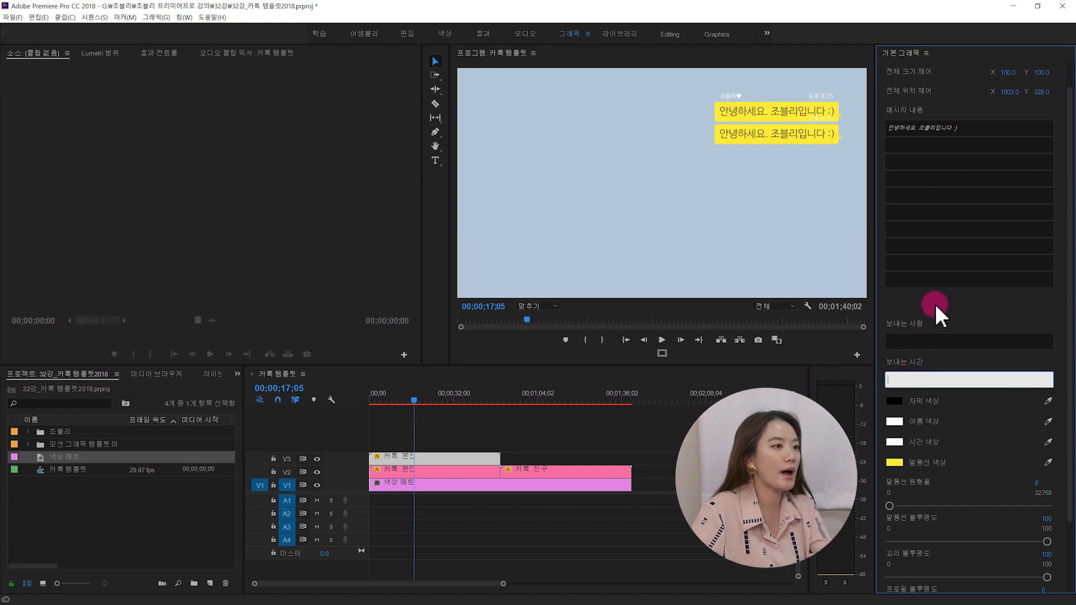
left_click(935, 304)
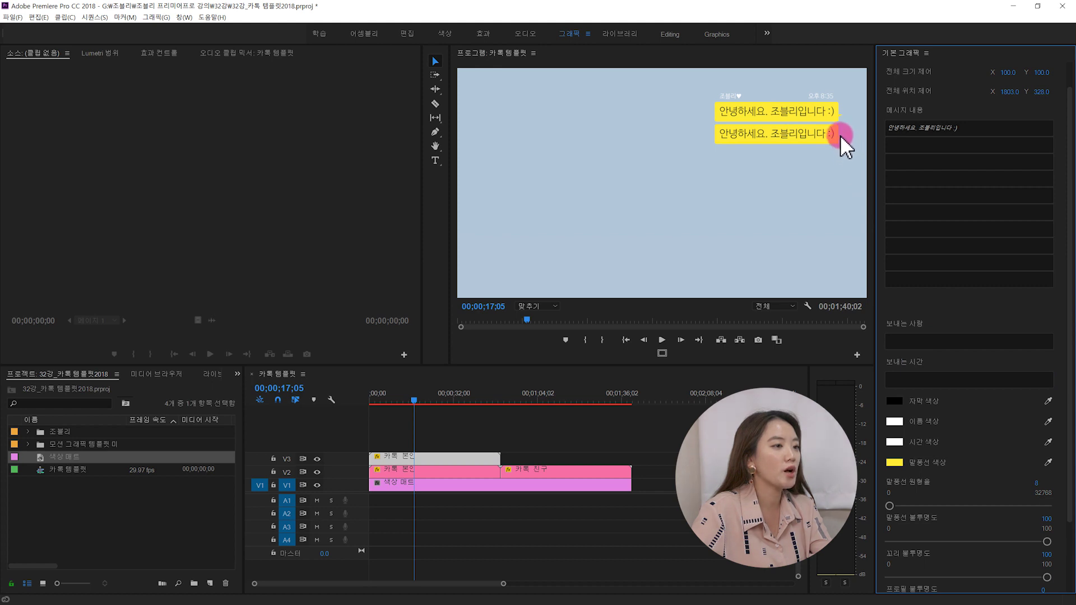
left_click_drag(1070, 228, 1067, 311)
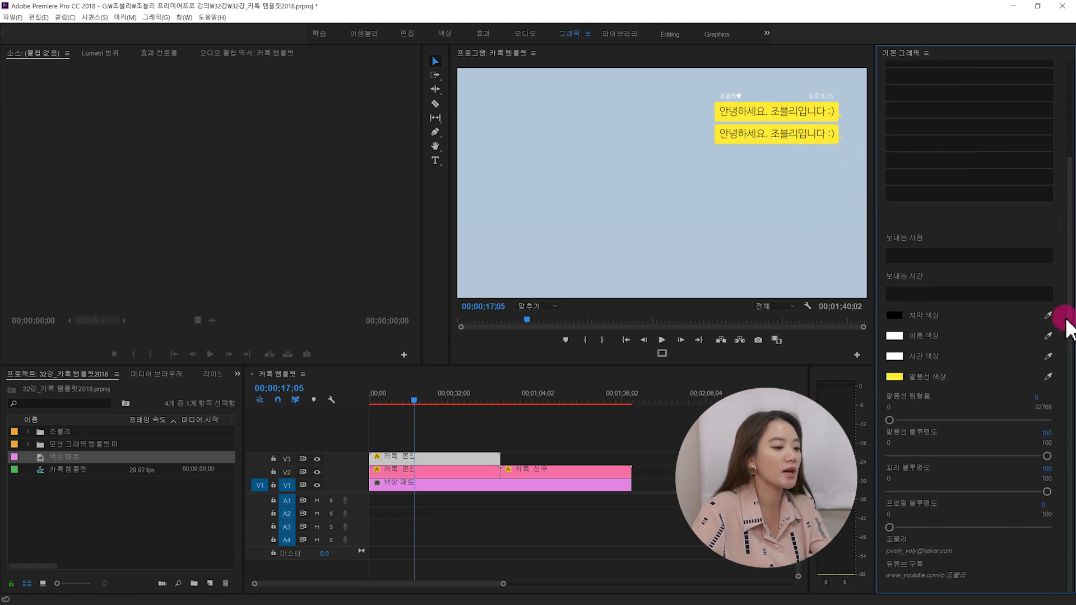
Drag the lower bubble's 꼬리 불투명도 to 0 to hide its tail.
left_click(1046, 492)
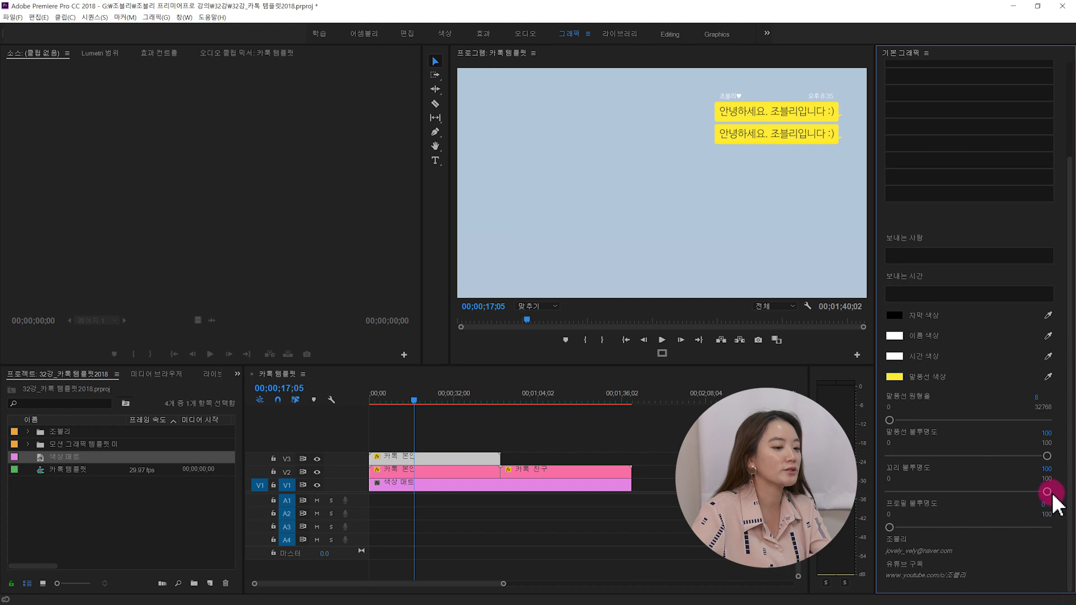
left_click_drag(1046, 492, 889, 492)
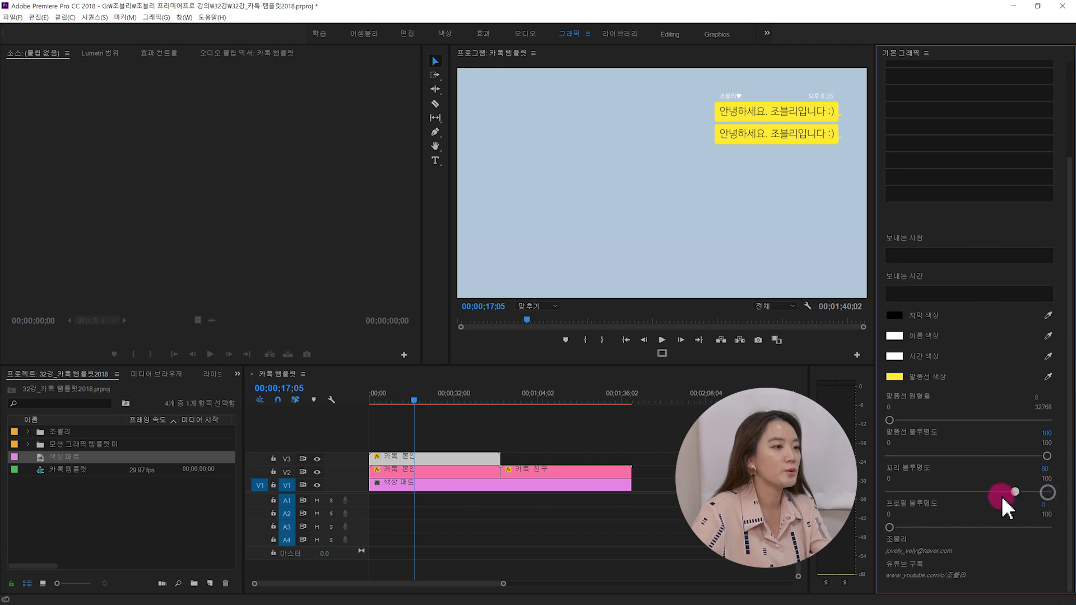
left_click(855, 181)
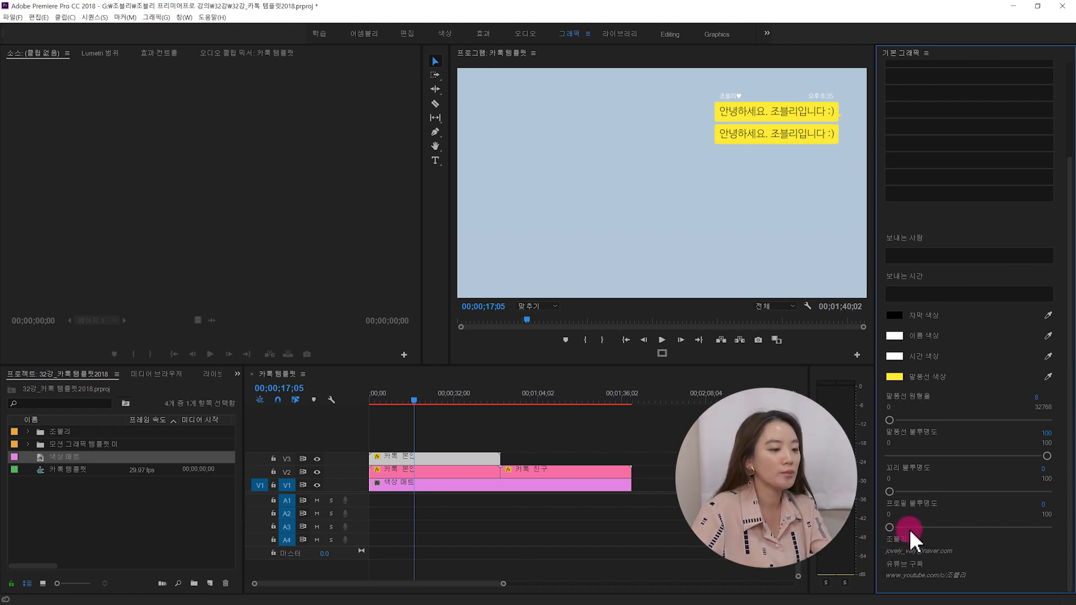
Adjust the V2 bubble's 프로필 불투명도, then begin retyping the lower bubble's 메시지 내용.
left_click(463, 472)
left_click_drag(890, 527, 1065, 527)
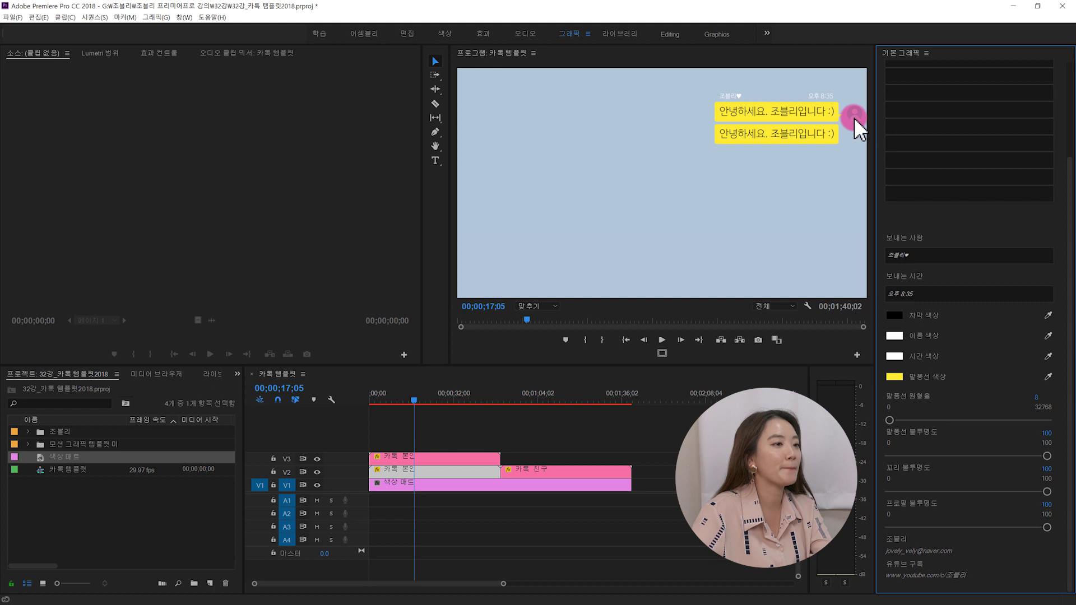
left_click(760, 102)
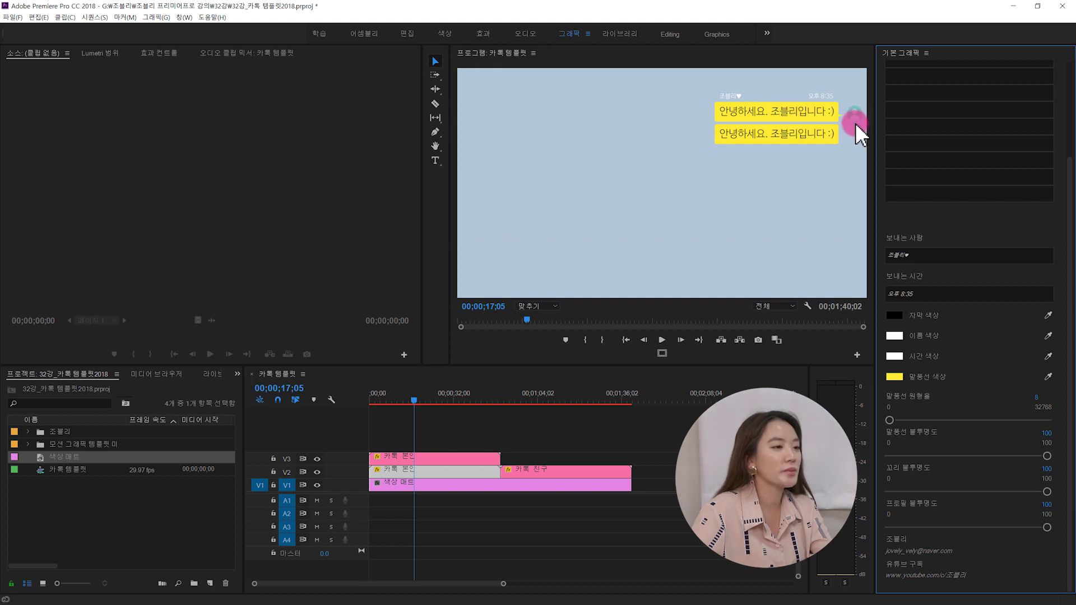
left_click_drag(1046, 527, 1037, 531)
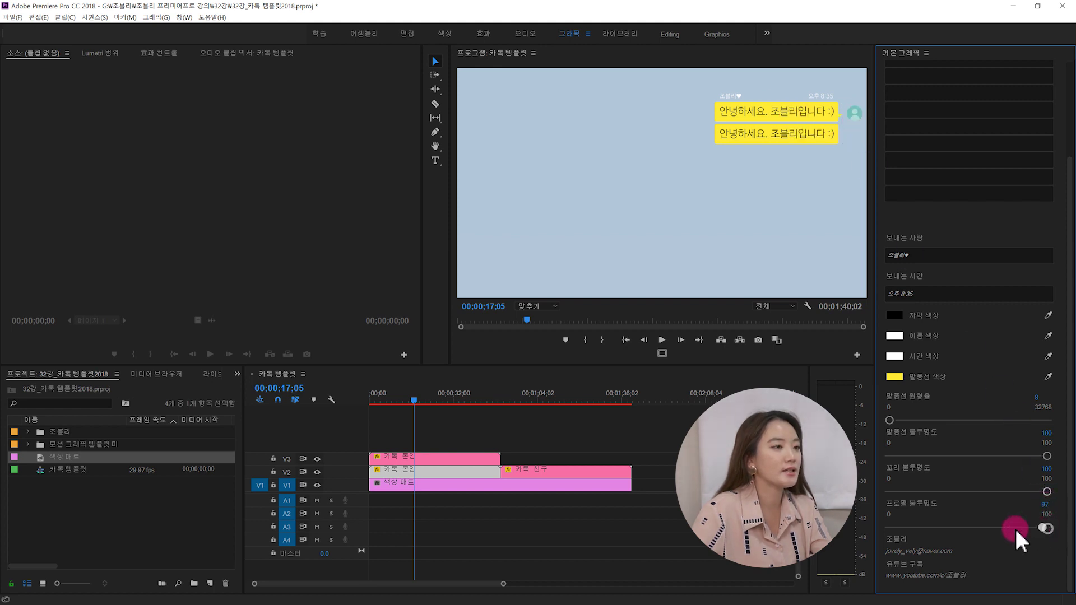
left_click(827, 159)
type("오늘ㅇ")
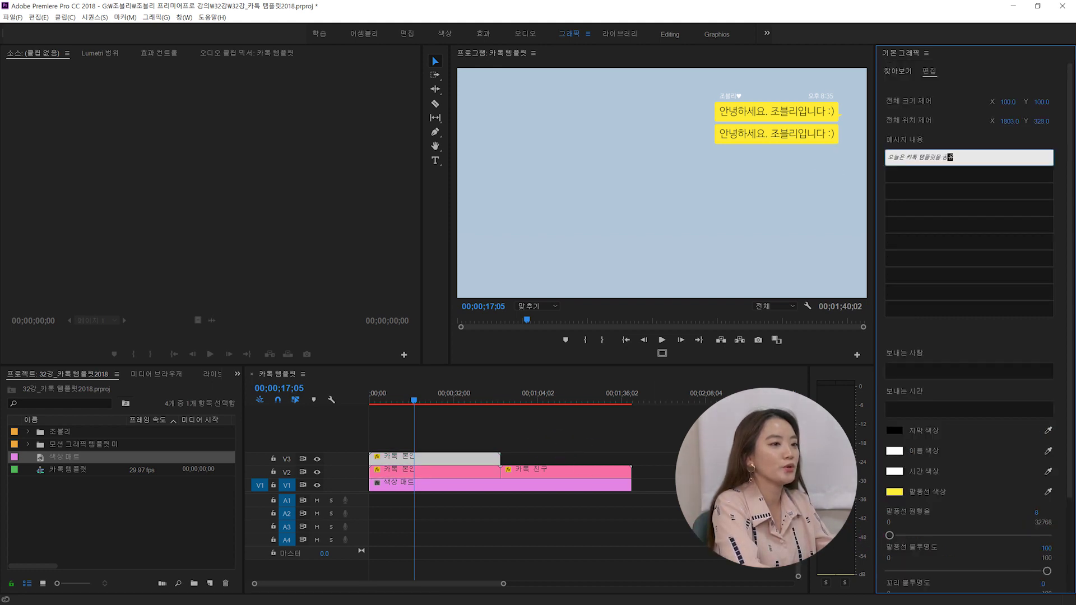
type("릴게요!")
Commit '오늘은 카톡 템플릿을 공유해 드릴게요!', move 카톡 친구 to V4 at 00;00, shift its bubble left.
left_click(896, 203)
mouse_move(1068, 173)
left_mouse_down()
mouse_move(1071, 295)
mouse_move(1069, 174)
left_mouse_up()
left_click(532, 485)
left_click_drag(546, 466, 438, 429)
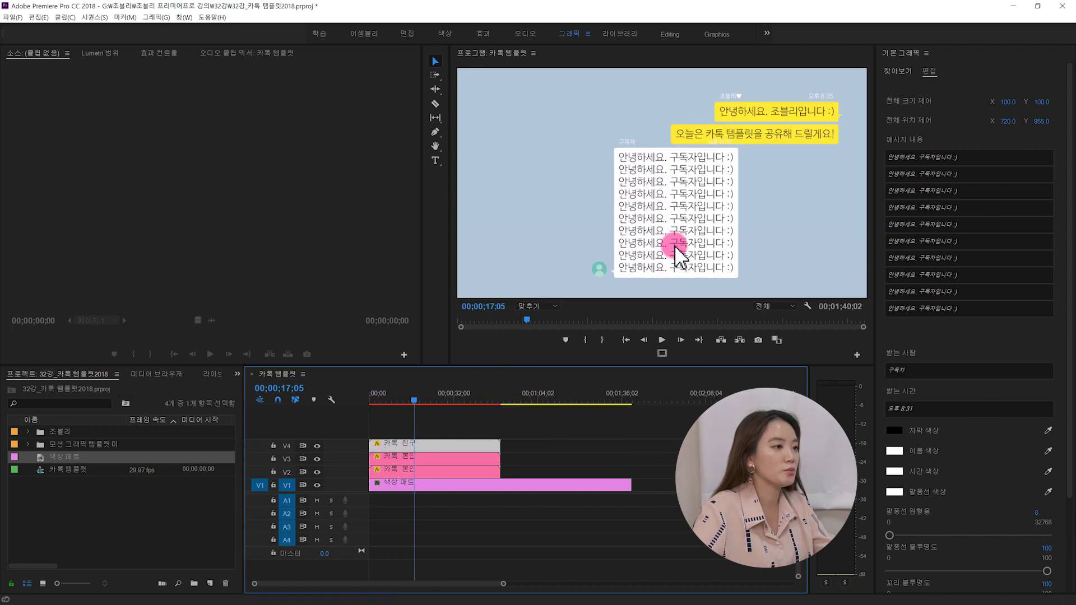
left_click_drag(1008, 122, 952, 121)
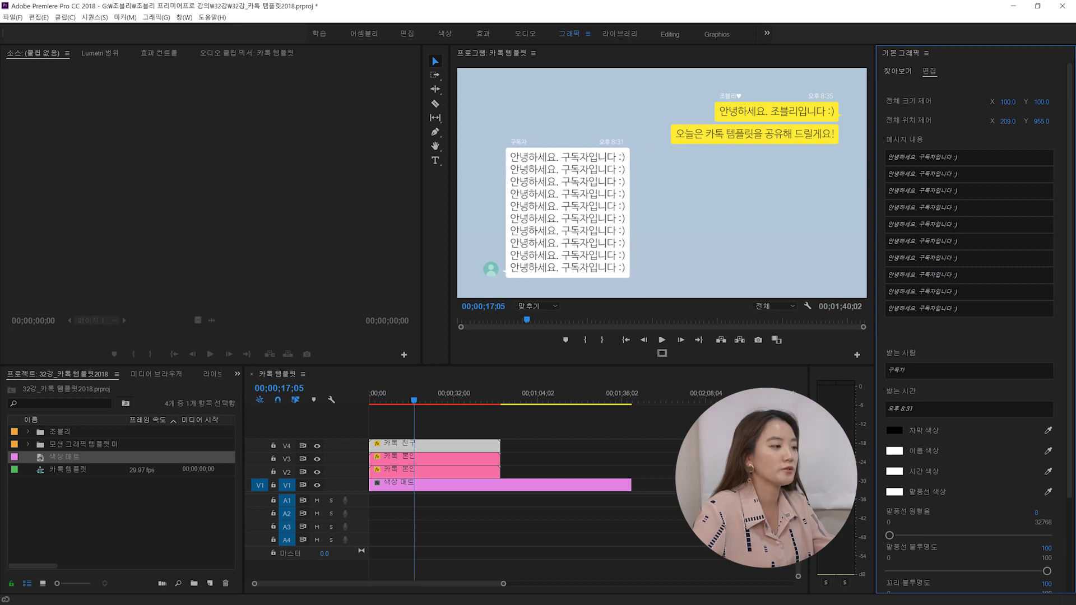
Delete the three extra lines from the friend bubble's 메시지 내용.
left_click(972, 307)
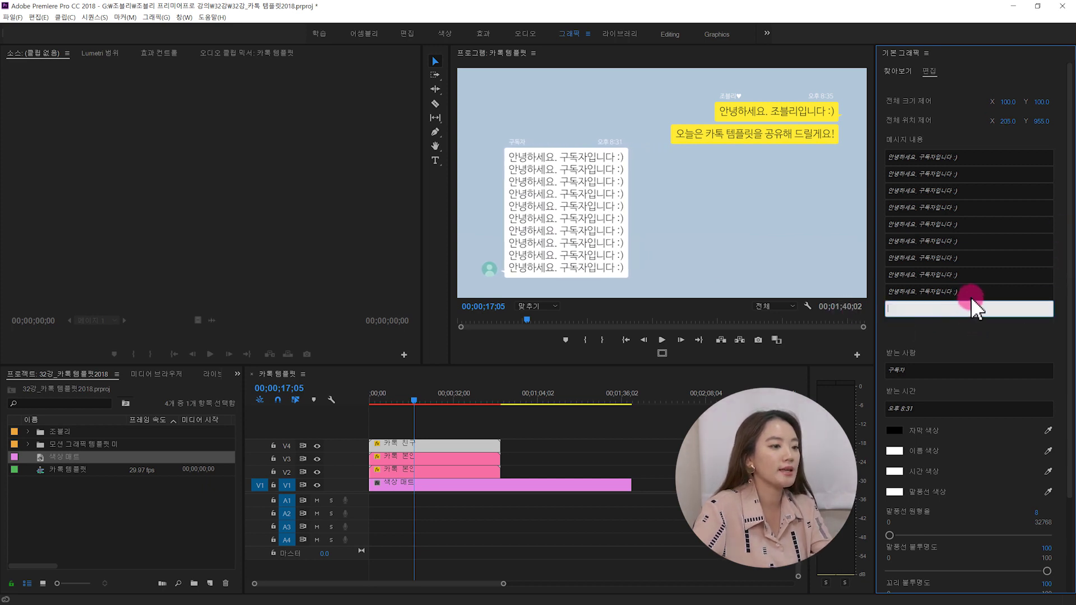
left_click(967, 291)
key("BackSpace")
left_click(958, 274)
key("BackSpace")
left_click(955, 258)
key("BackSpace")
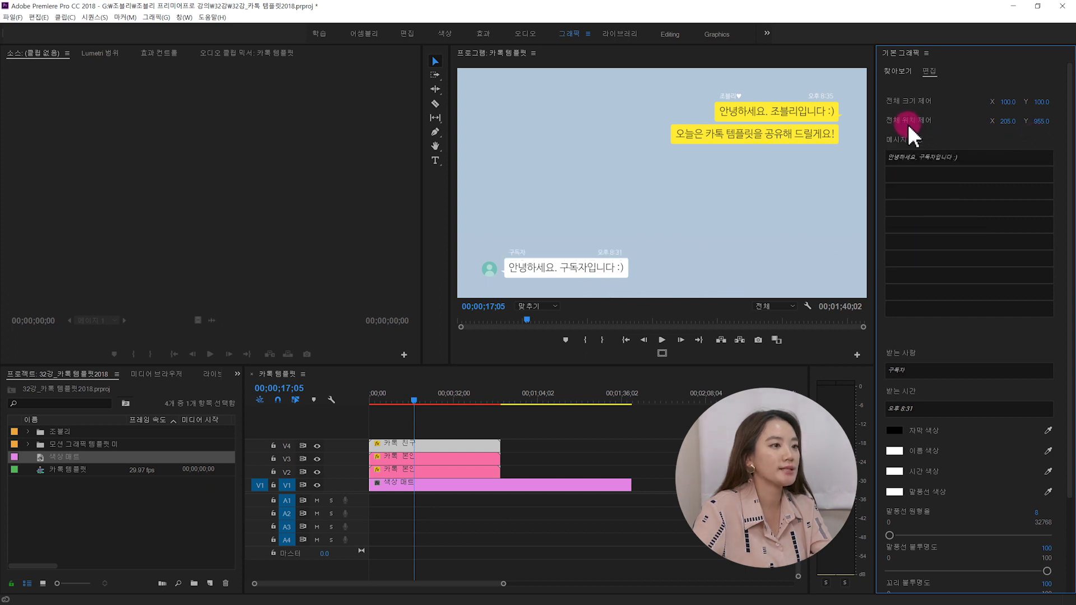
Raise the friend bubble to Position Y about 469, try scale 72, then restore 전체 크기 제어 to 100.
left_click_drag(1041, 121, 436, 179)
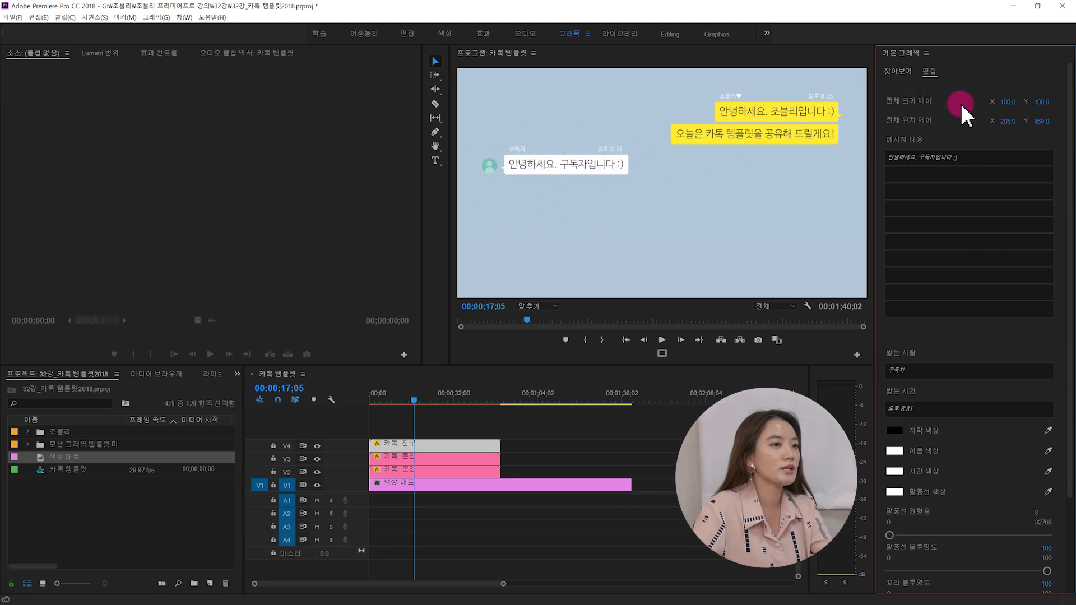
mouse_move(1007, 102)
left_mouse_down()
mouse_move(993, 102)
mouse_move(1059, 101)
left_mouse_up()
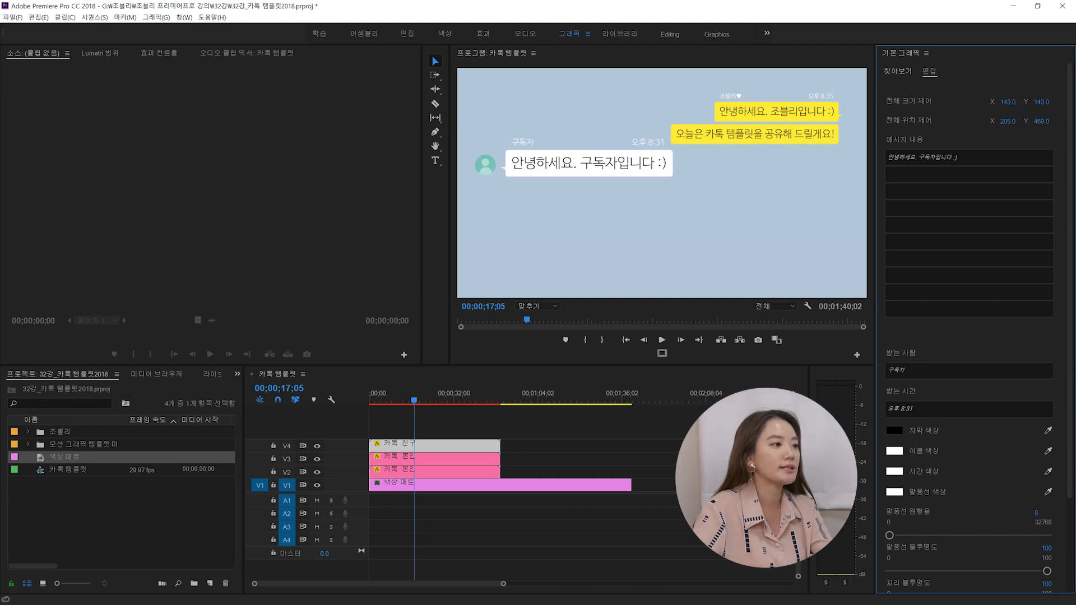
left_click(1008, 101)
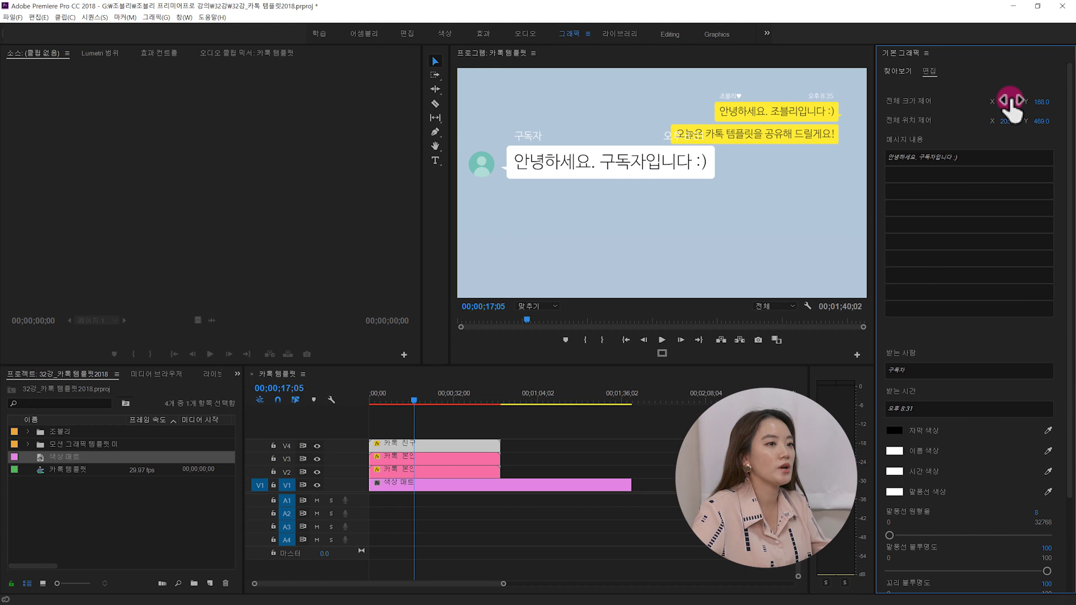
type("72")
key("Return")
type("100")
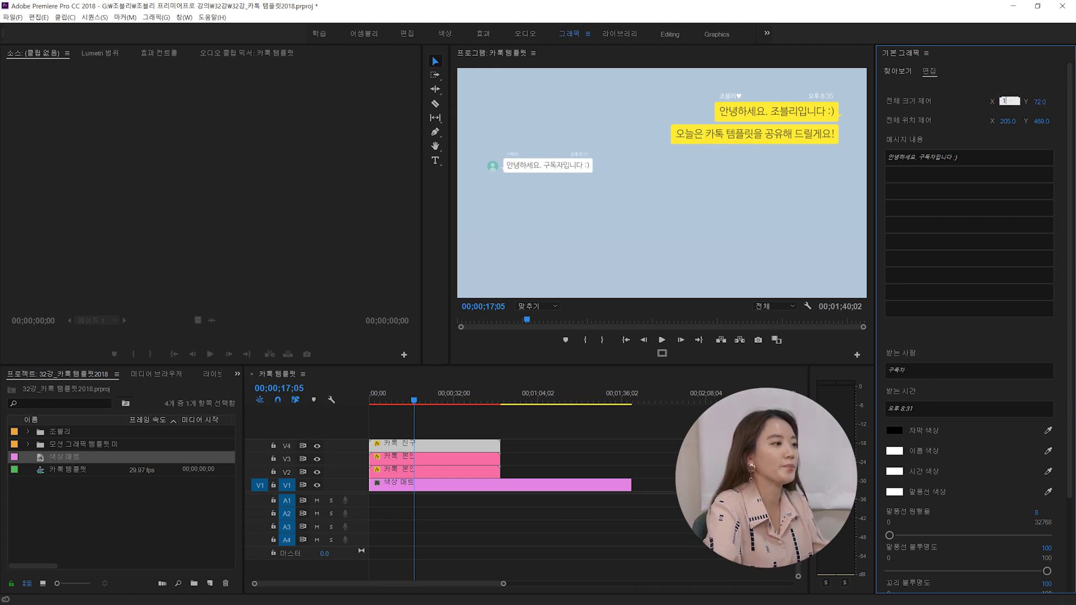
key("Return")
left_click_drag(1072, 339, 1070, 387)
left_click(894, 380)
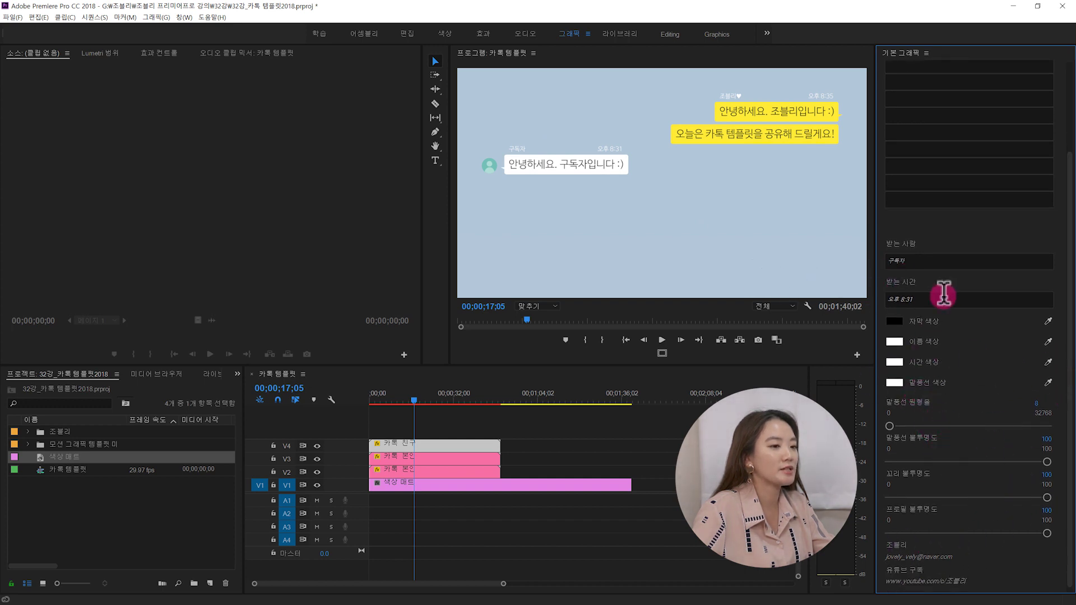
Change the friend bubble's message to '우와~~ 감사합니다!!' and return the playhead to the start.
left_click_drag(1070, 418, 1068, 312)
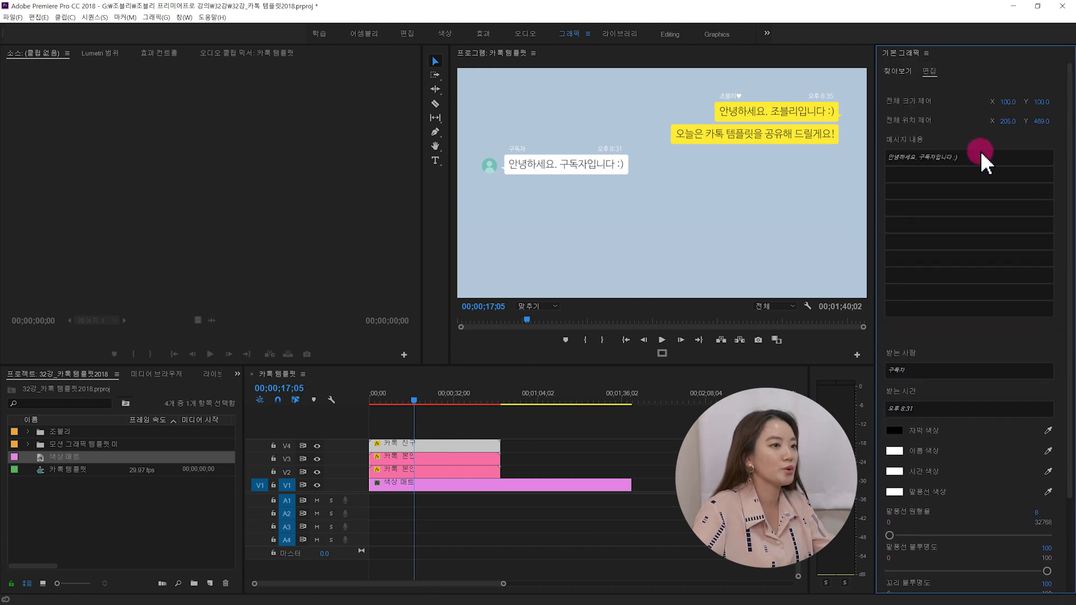
left_click(982, 156)
type("우와ㄱ")
type("~~")
type("!!")
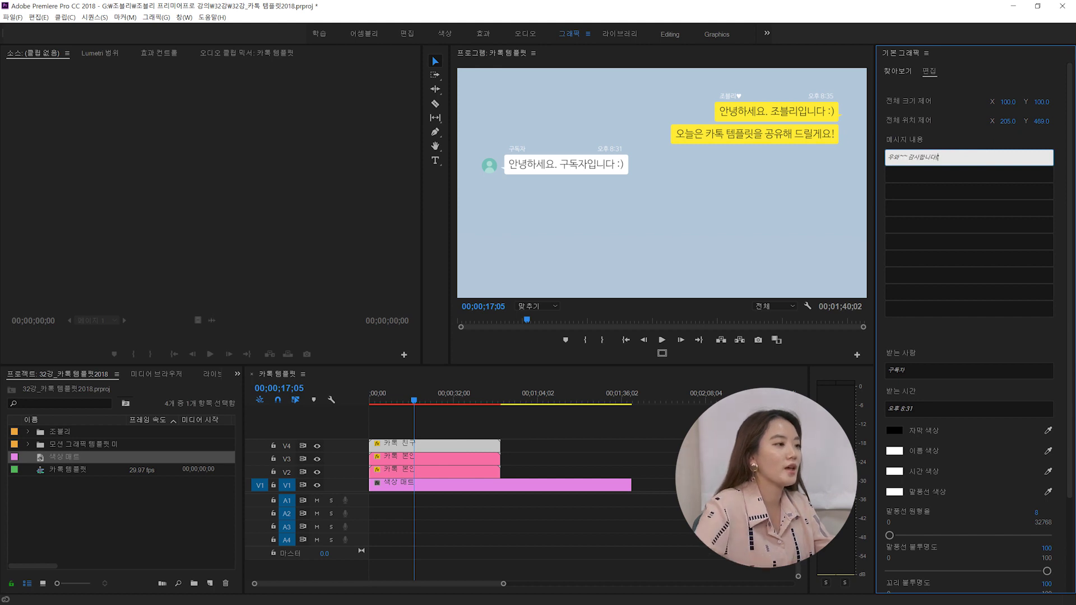
left_click(923, 331)
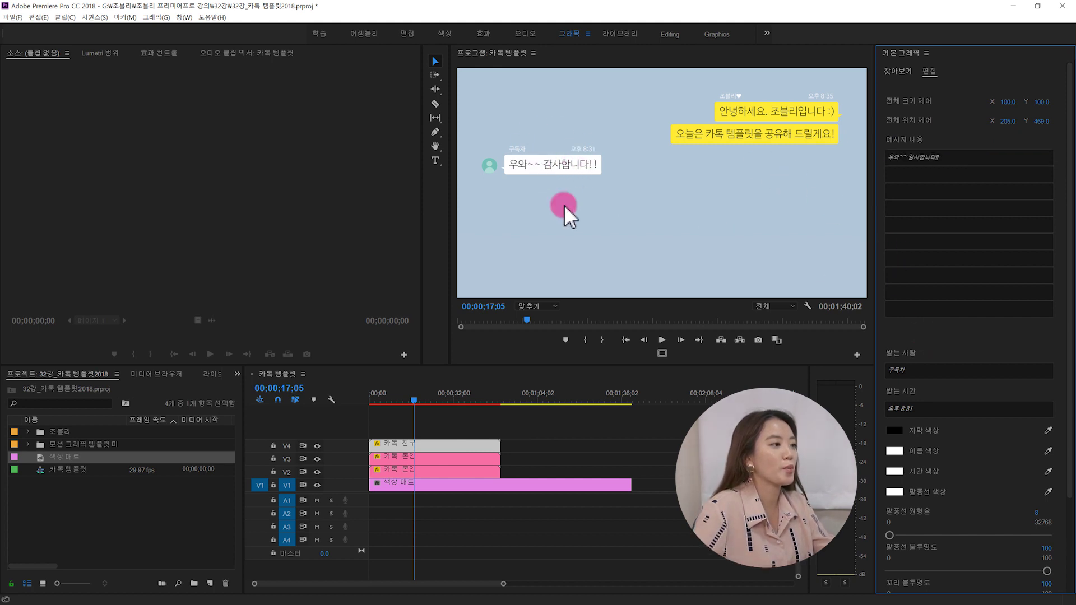
left_click(303, 405)
key("Home")
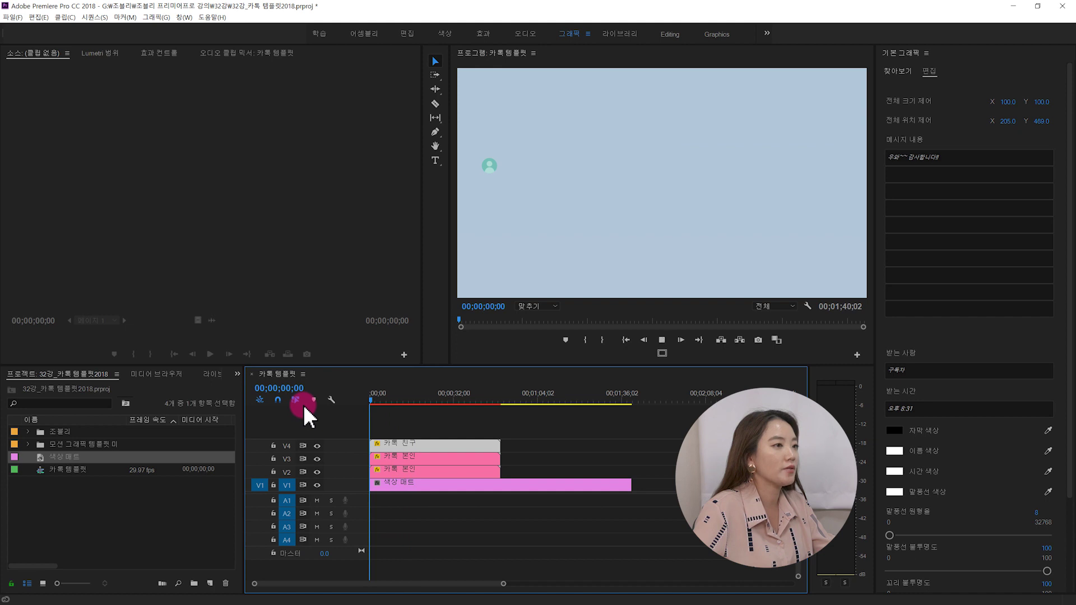
Preview and save the sequence, zoom into the opening seconds, and undo a trial clip move.
key("space")
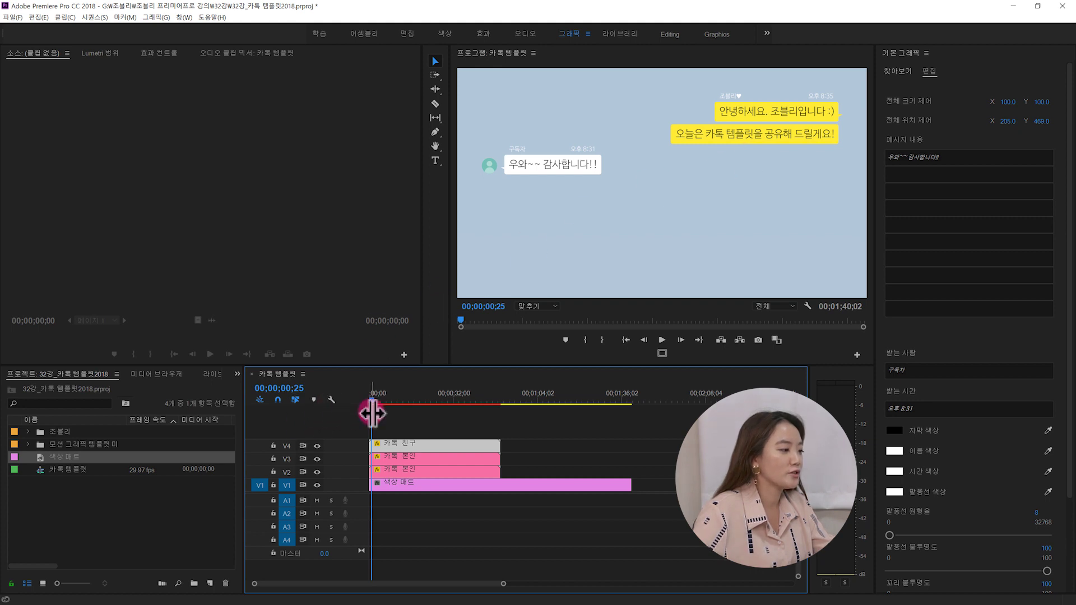
key("ctrl+s")
key("equal")
key("equal")
key("equal")
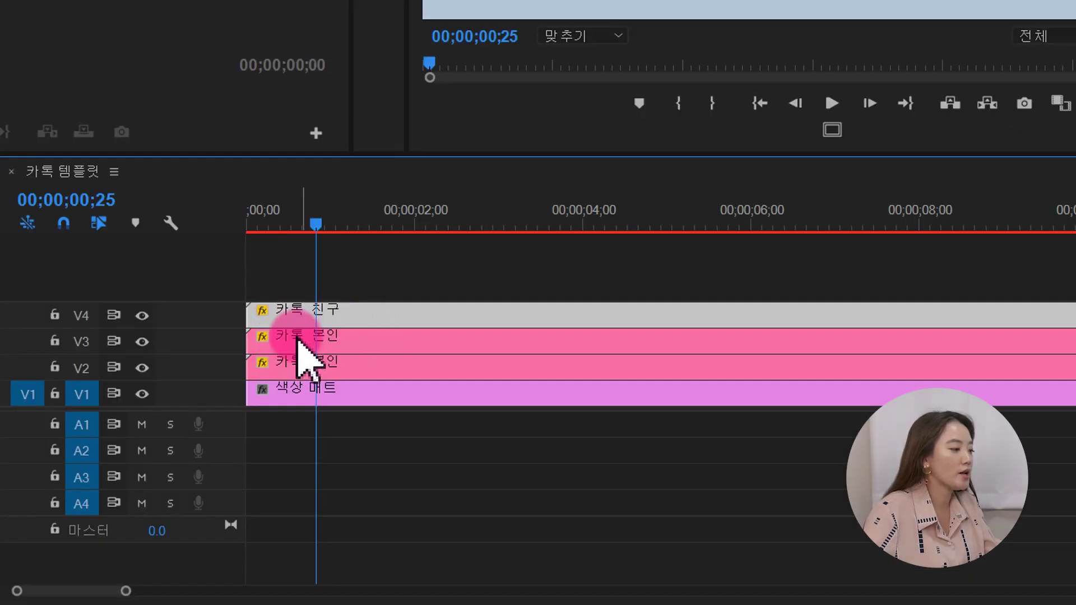
left_click(275, 339)
left_click_drag(276, 339, 413, 308)
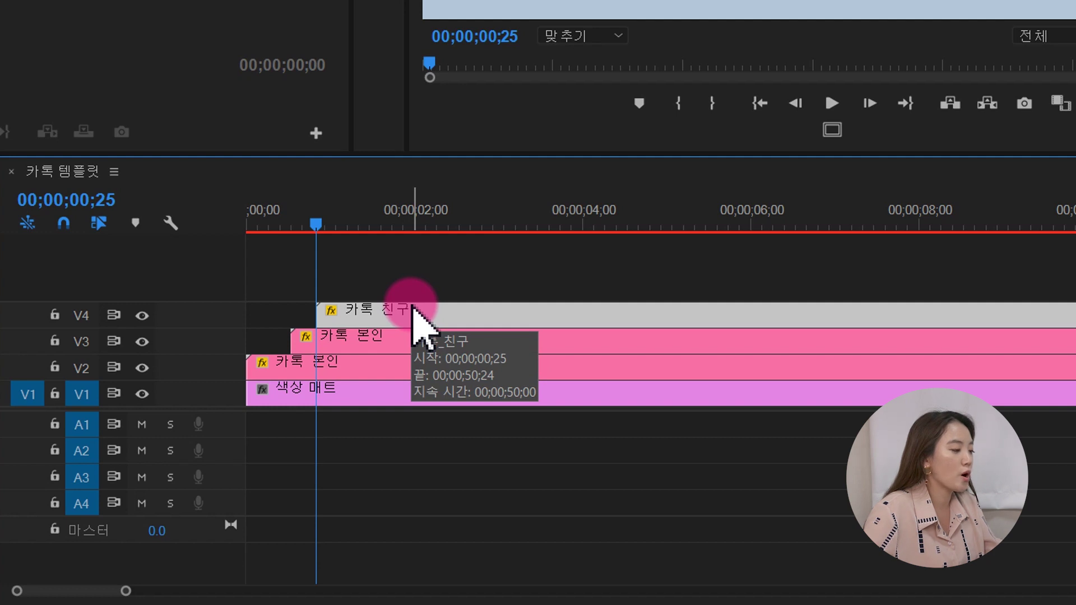
key("ctrl+z")
key("ctrl+z")
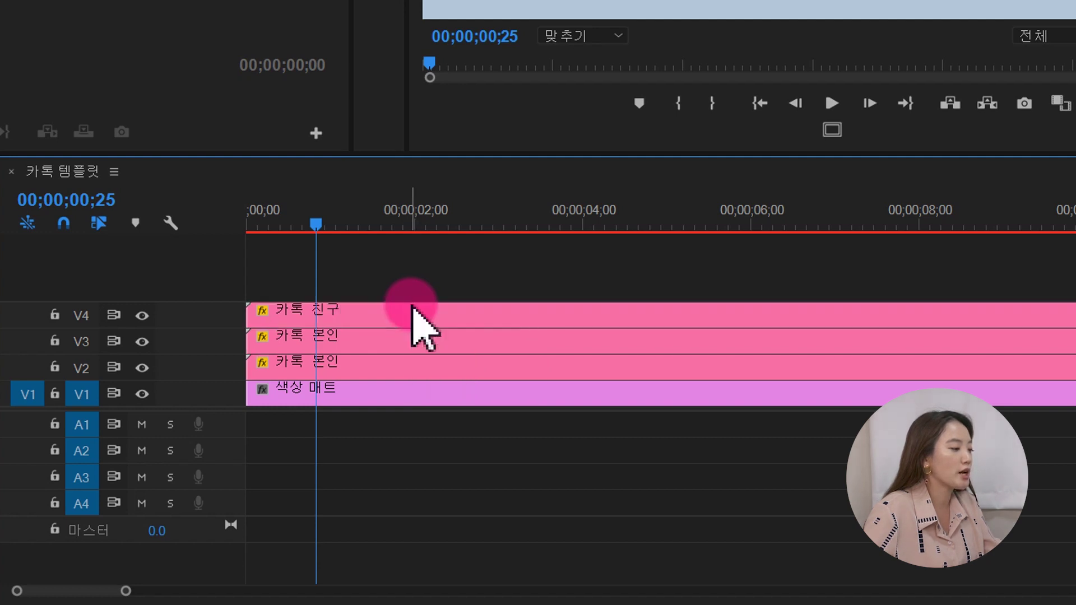
key("Home")
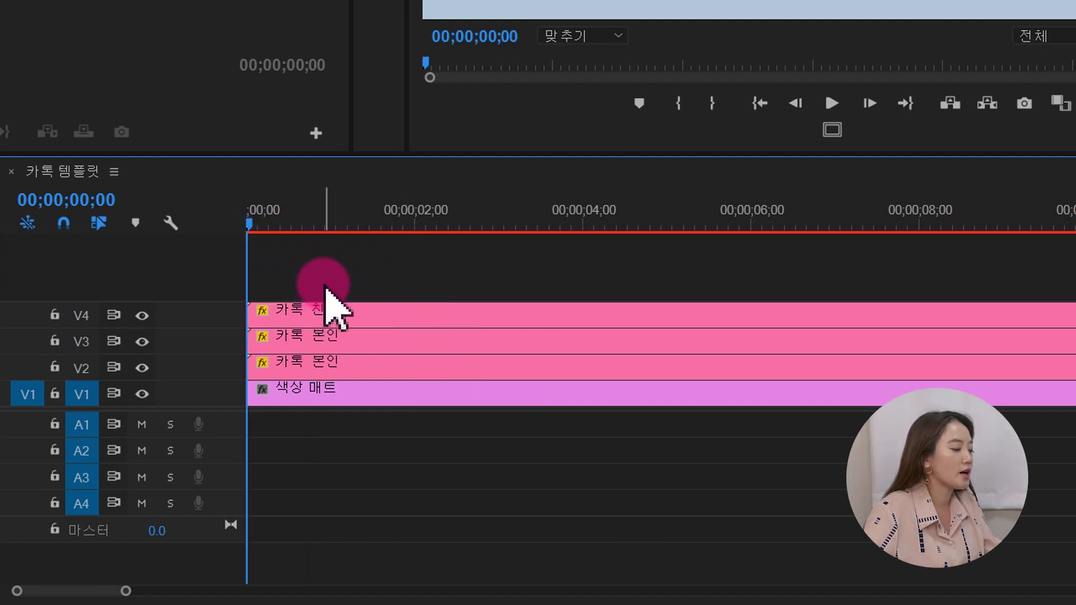
Select the V3 and V4 bubble clips and nudge them about 16 frames later.
left_click_drag(357, 274, 310, 335)
left_click(331, 336)
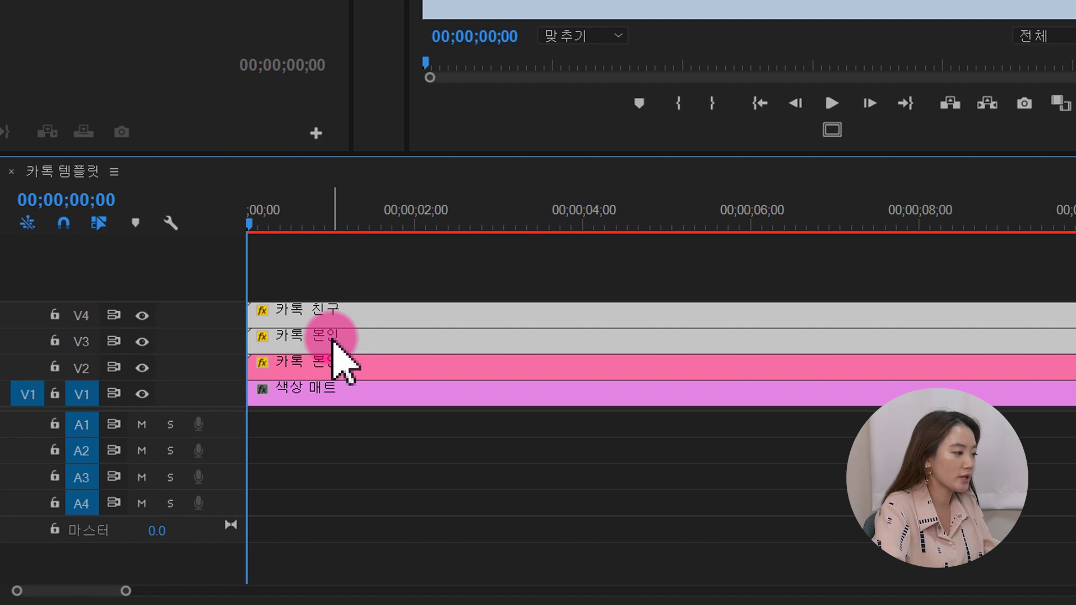
key("alt+Right")
key("alt+Right")
key("alt+Right")
key("alt+Right")
key("alt+Right")
key("alt+Right")
key("alt+Right")
key("alt+Right")
key("alt+Right")
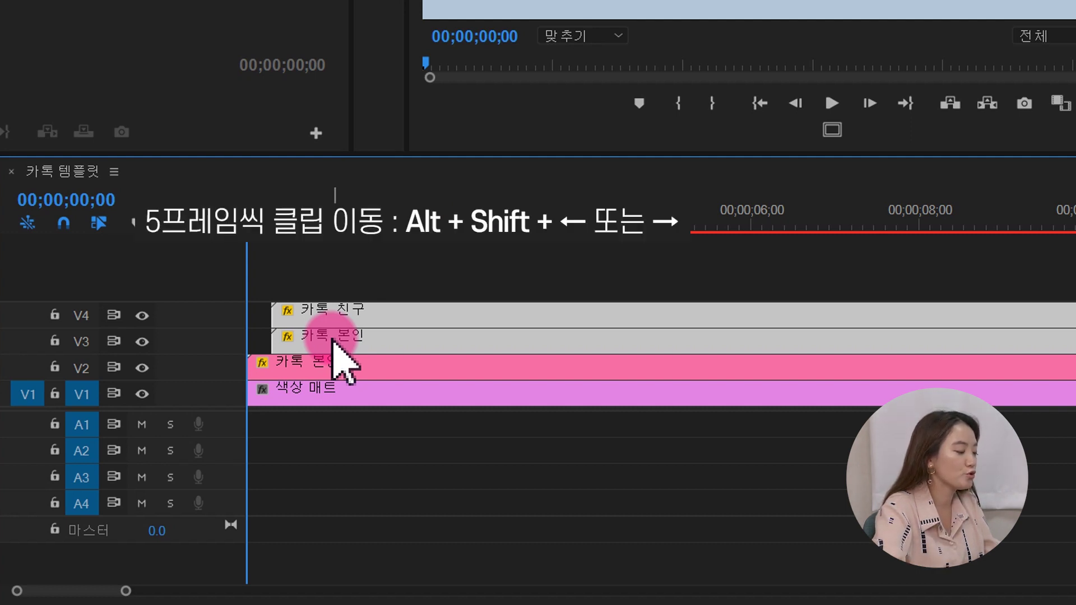
key("alt+shift+Right")
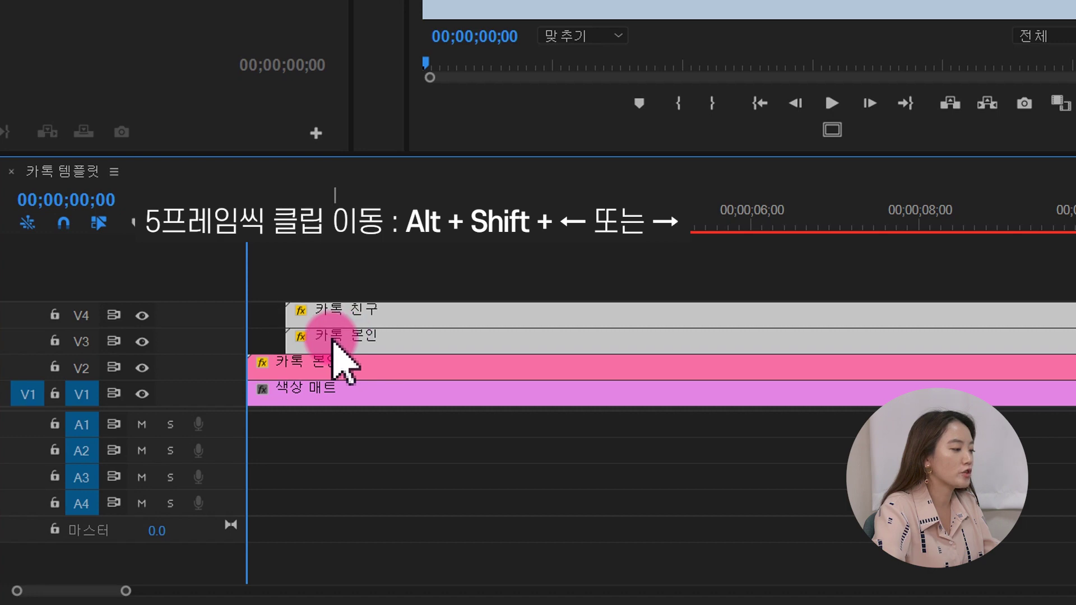
key("alt+shift+Right")
key("alt+shift+Right")
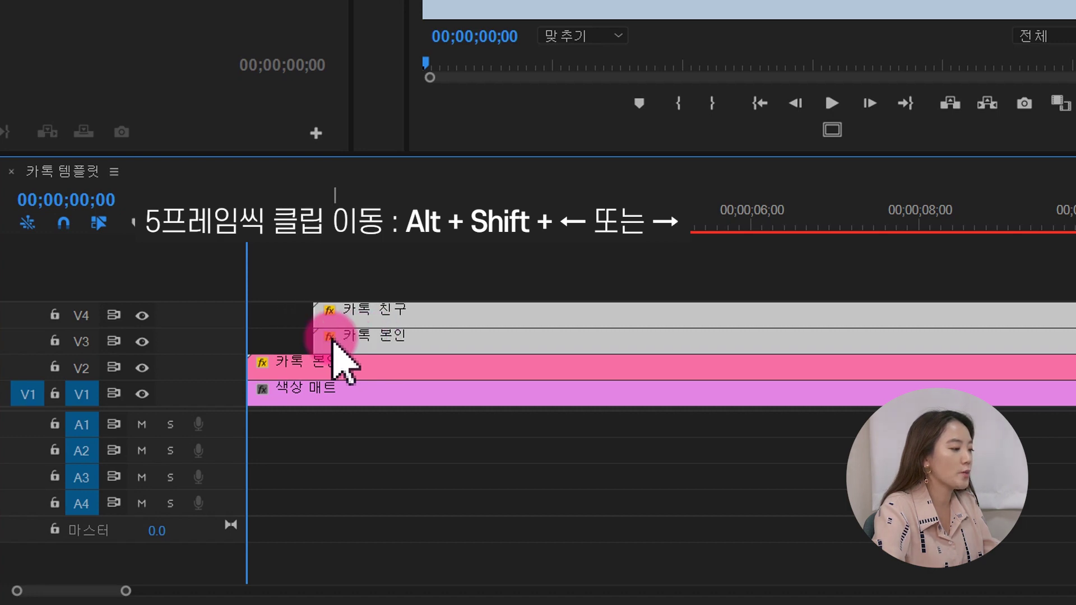
key("alt+shift+Right")
Push the 카톡 친구 clip on V4 further later, then replay the sequence from the start.
left_click_drag(263, 223, 329, 227)
left_click(386, 265)
left_click(382, 309)
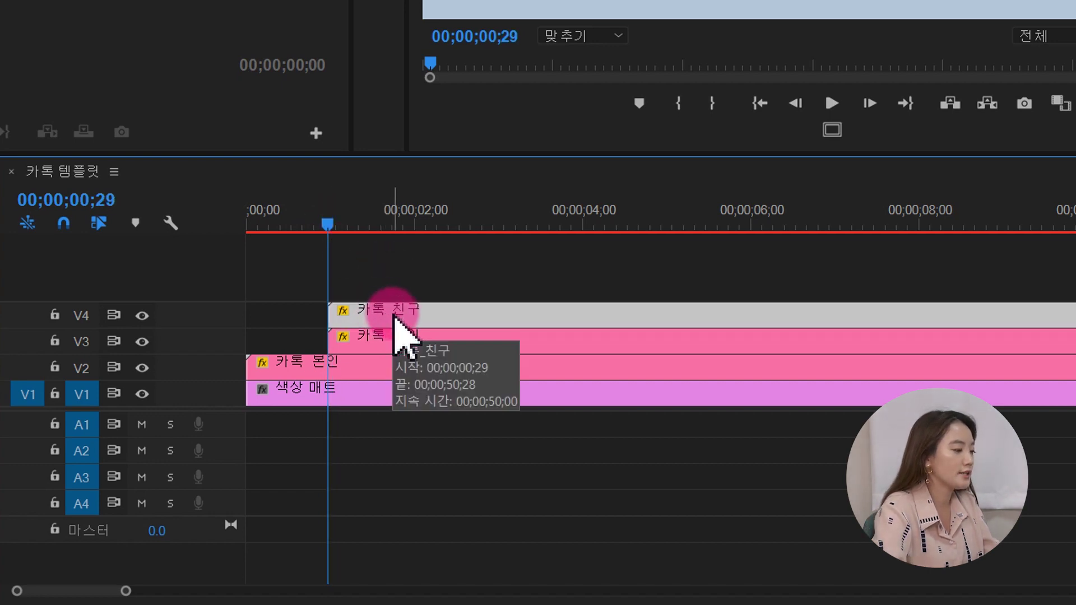
key("alt+shift+Right")
key("alt+shift+Right")
key("alt+shift+Right")
key("alt+shift+Right")
key("alt+shift+Right")
key("alt+shift+Right")
key("Home")
key("space")
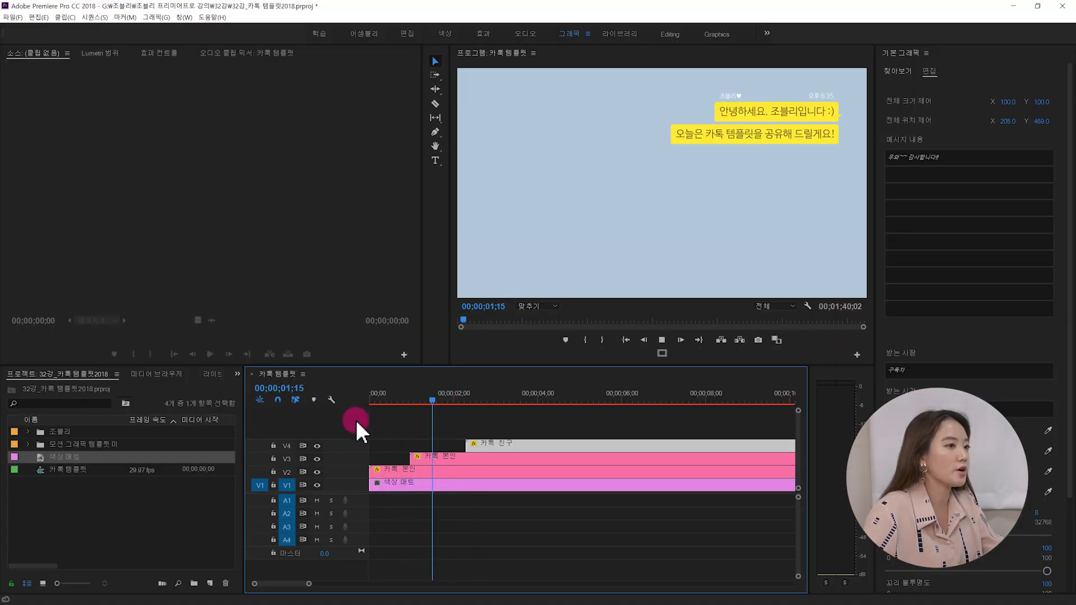
Import 슈욱.mp3 and 카톡.mp3 from the 카톡 효과음 folder into the project.
key("space")
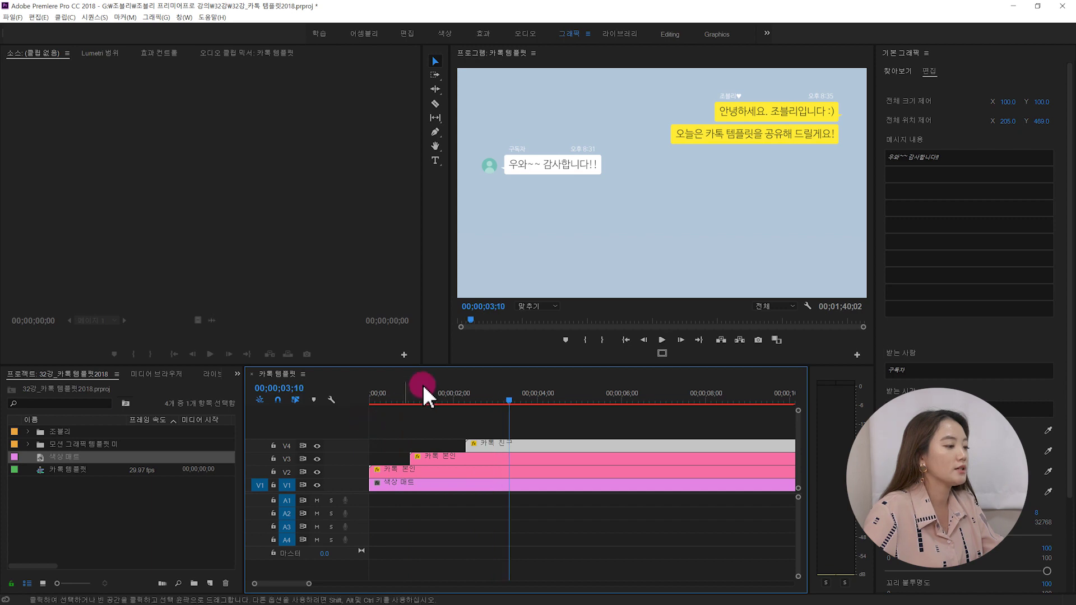
left_click(121, 526)
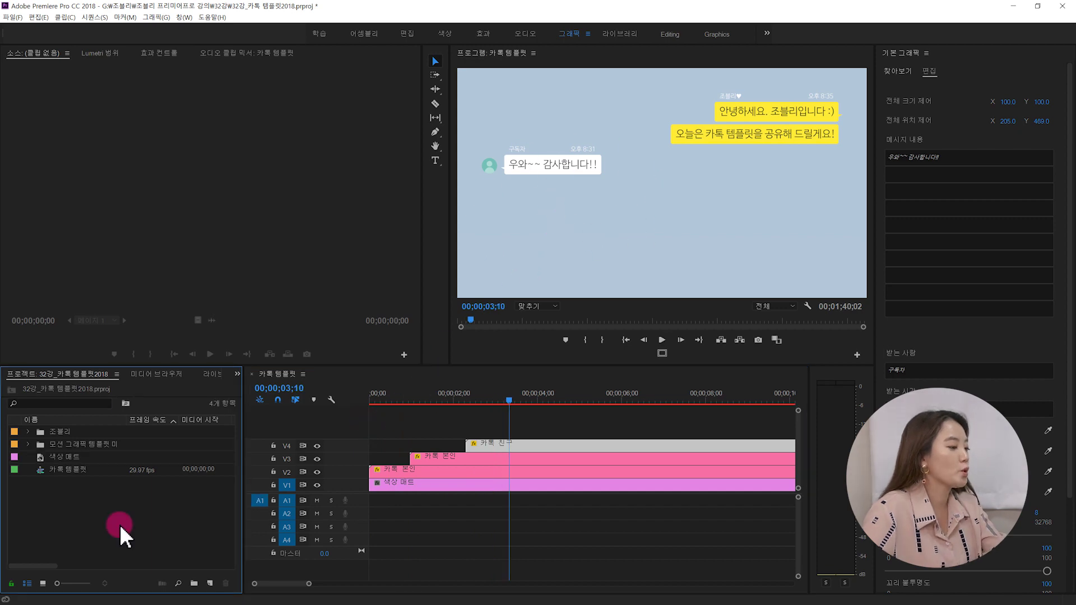
double_click(143, 519)
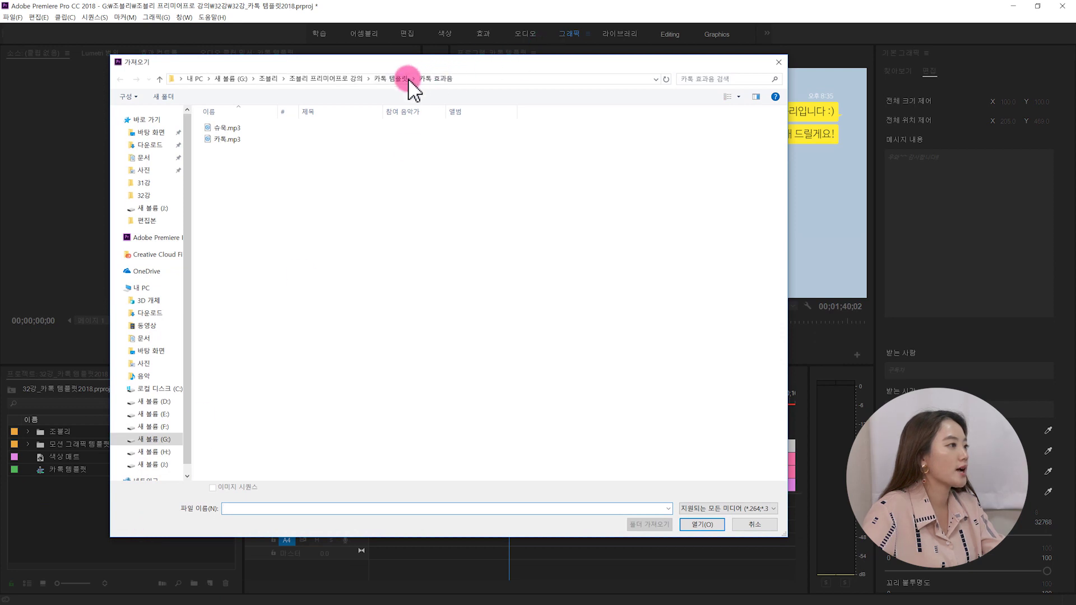
left_click(408, 79)
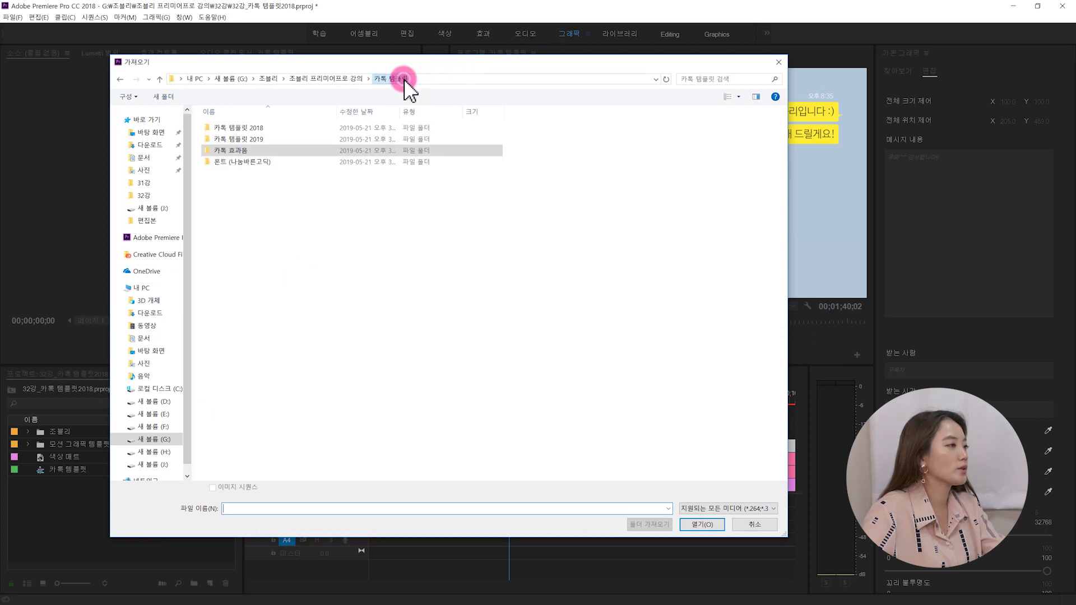
double_click(262, 151)
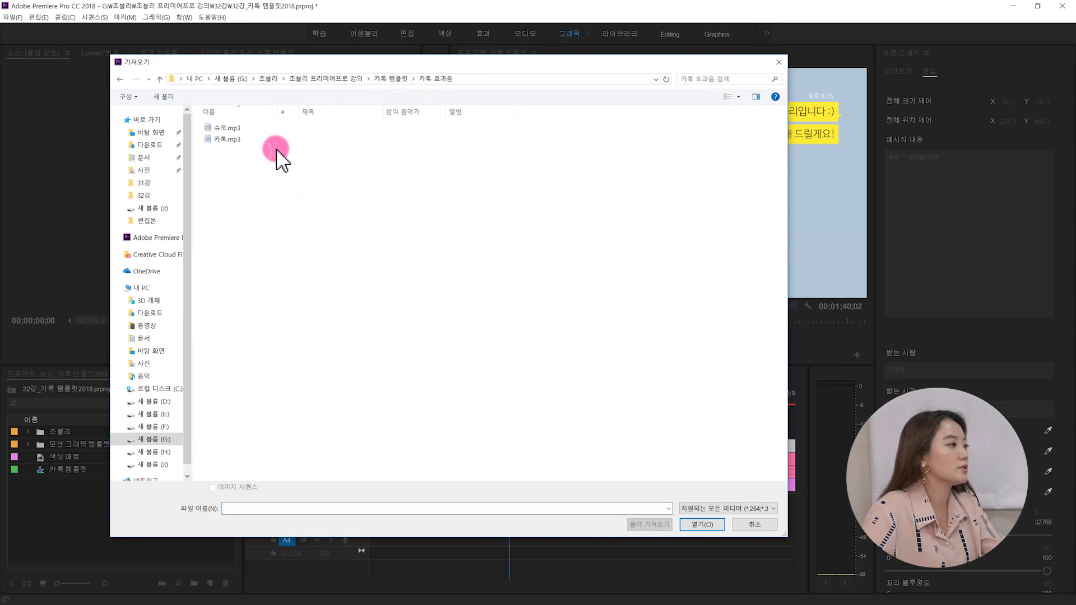
key("ctrl+a")
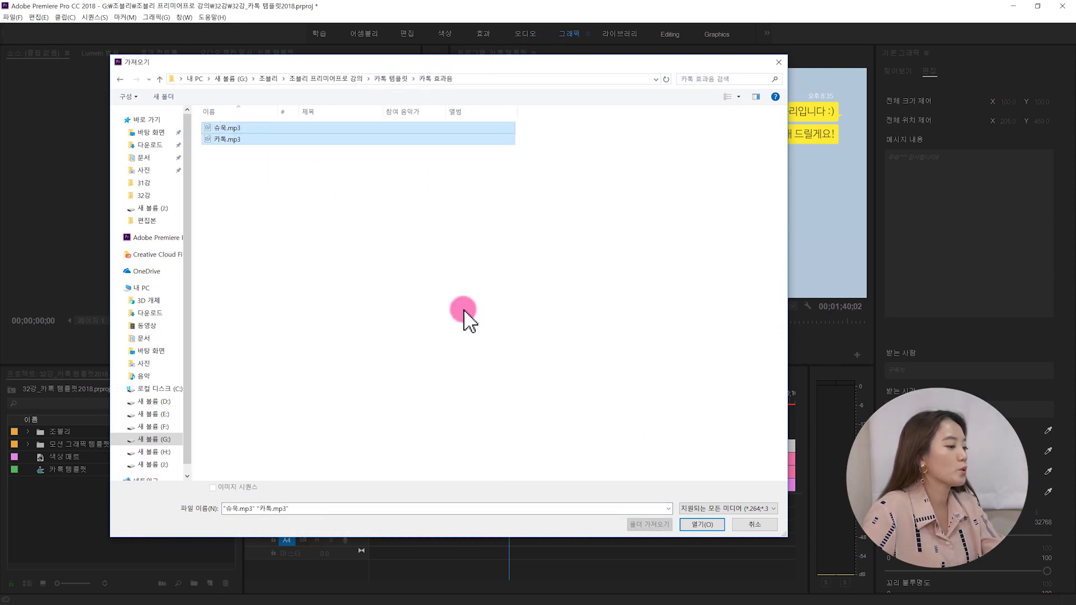
left_click(692, 524)
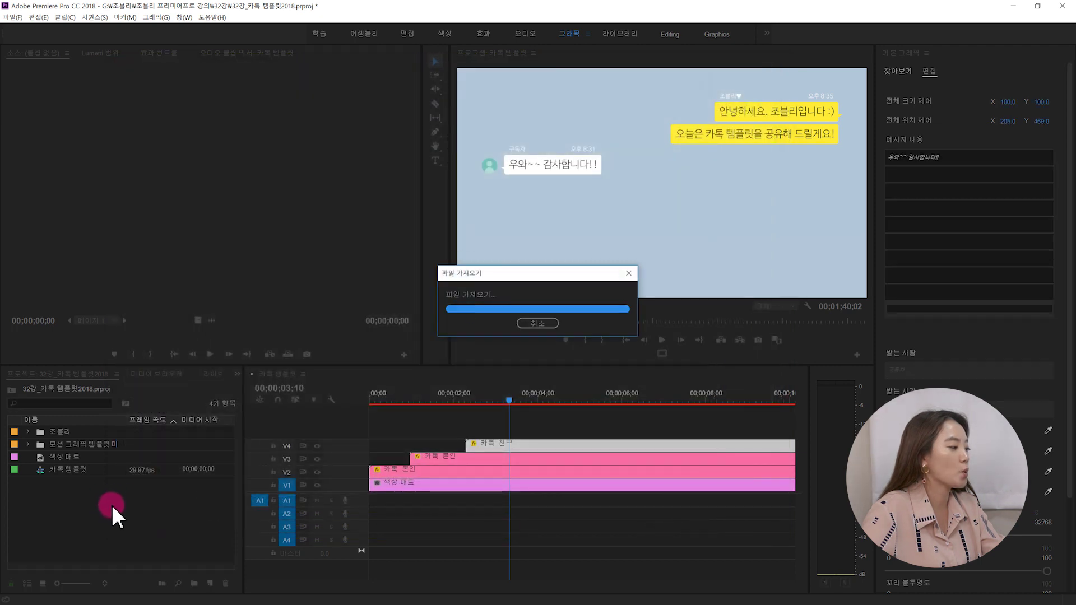
left_click(111, 514)
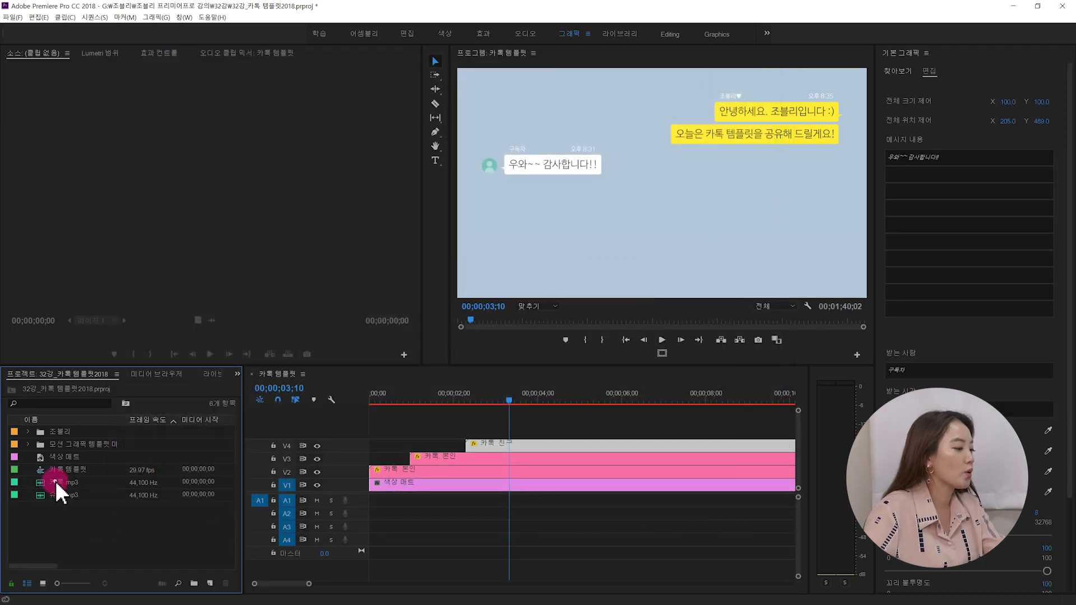
Place 카톡.mp3 on A1 at the start and 슈욱.mp3 where the second bubble appears.
left_click_drag(55, 481, 370, 502)
left_click_drag(422, 395, 277, 399)
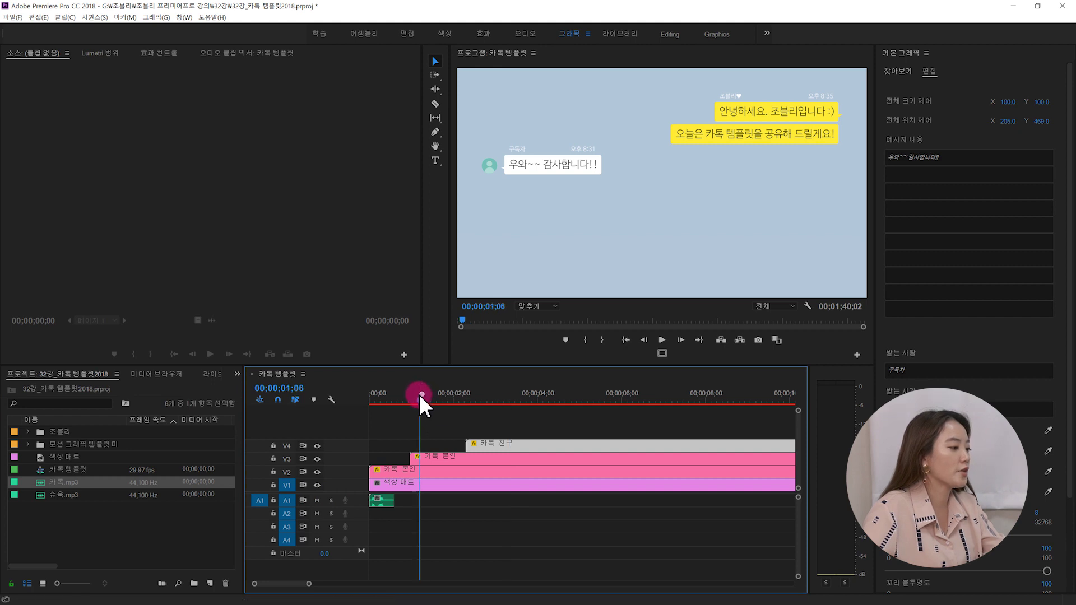
key("space")
key("space")
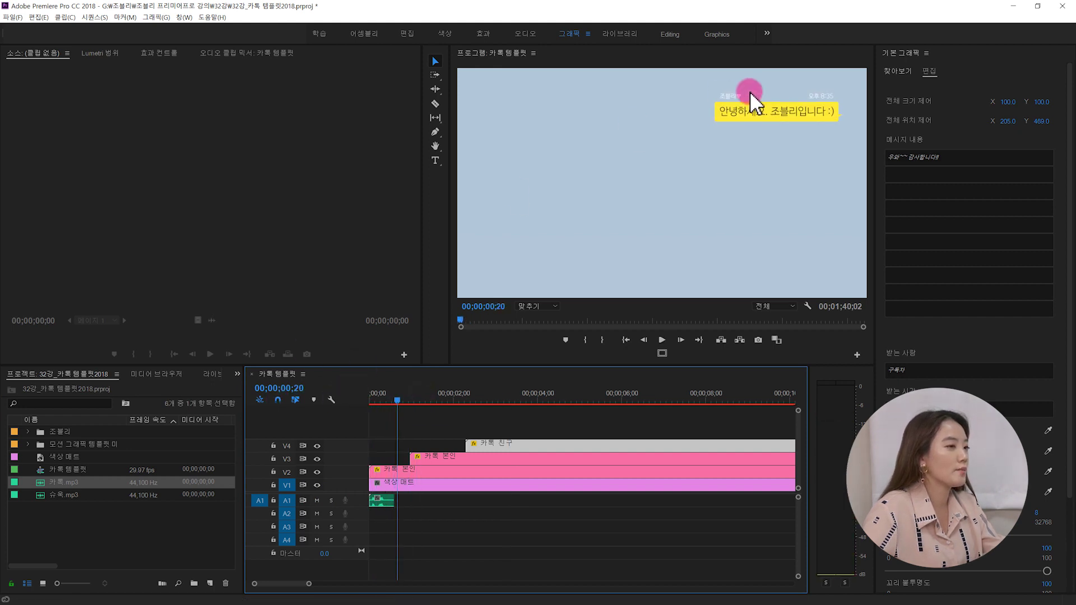
left_click_drag(393, 405, 410, 402)
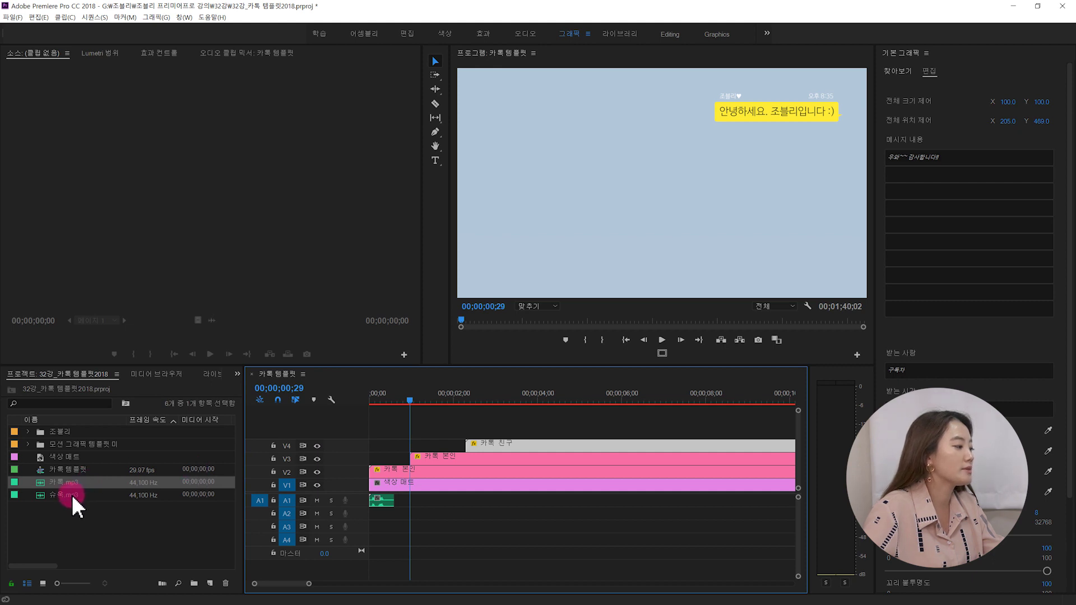
left_click_drag(72, 495, 412, 502)
key("Home")
key("space")
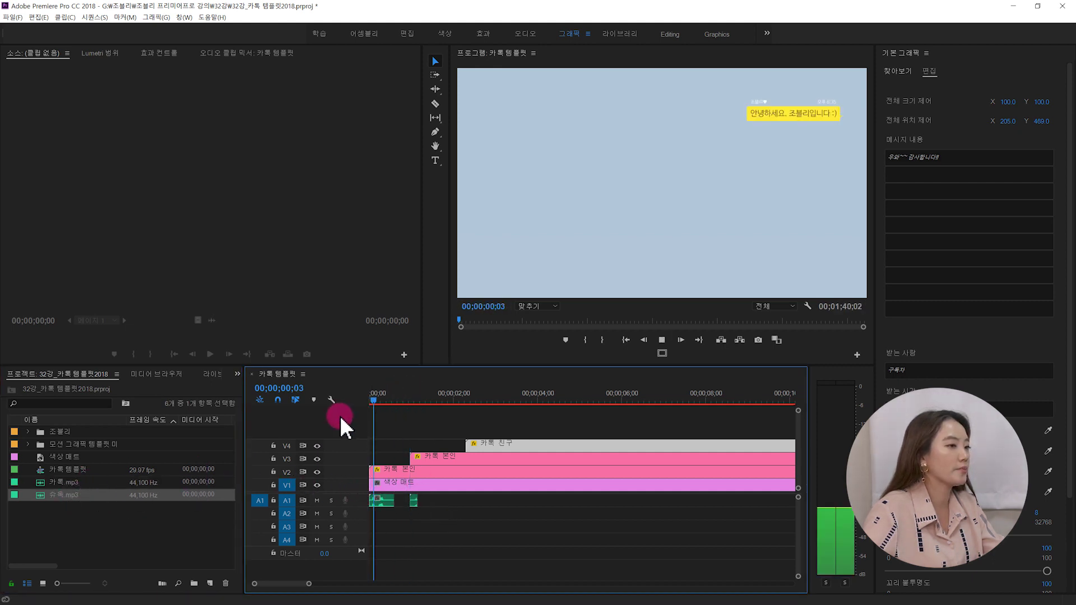
key("space")
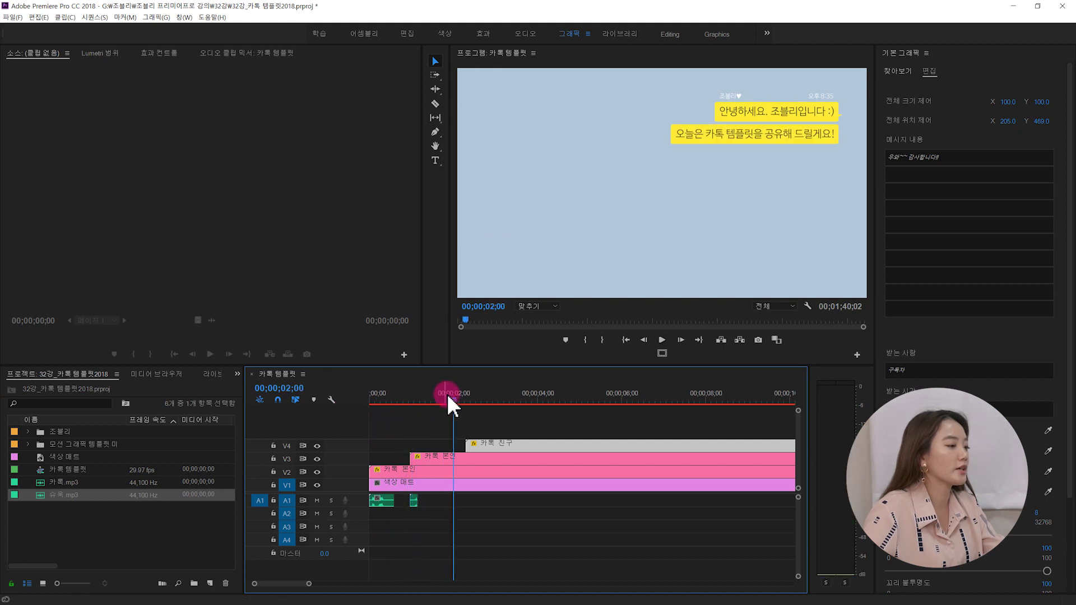
Copy the sound clip to the 카톡 친구 bubble's start and zoom the timeline out.
left_click_drag(454, 398, 445, 401)
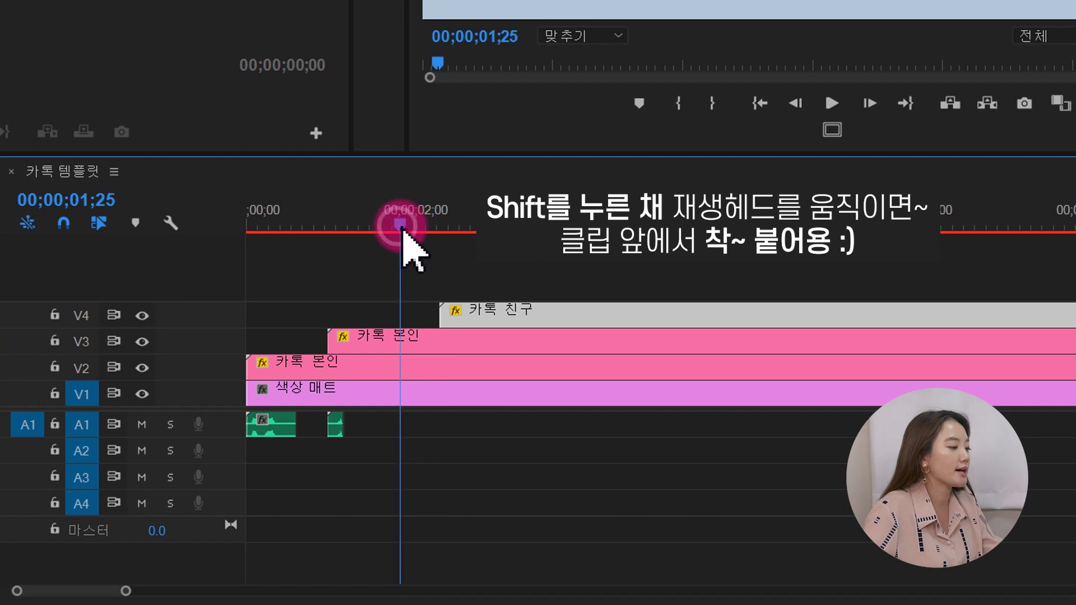
left_click_drag(401, 227, 438, 241)
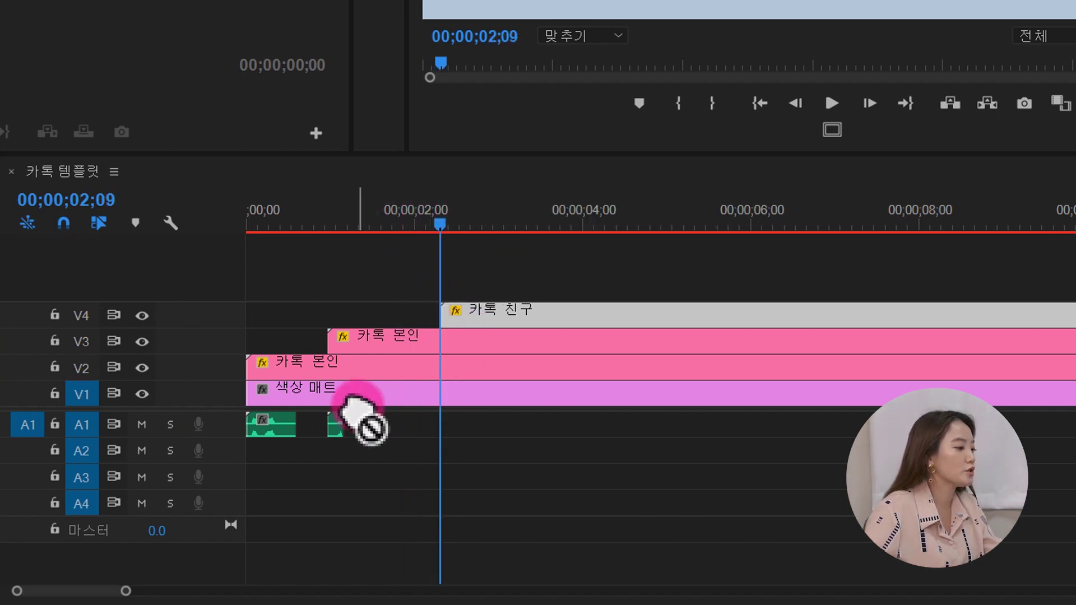
left_click_drag(336, 425, 440, 425)
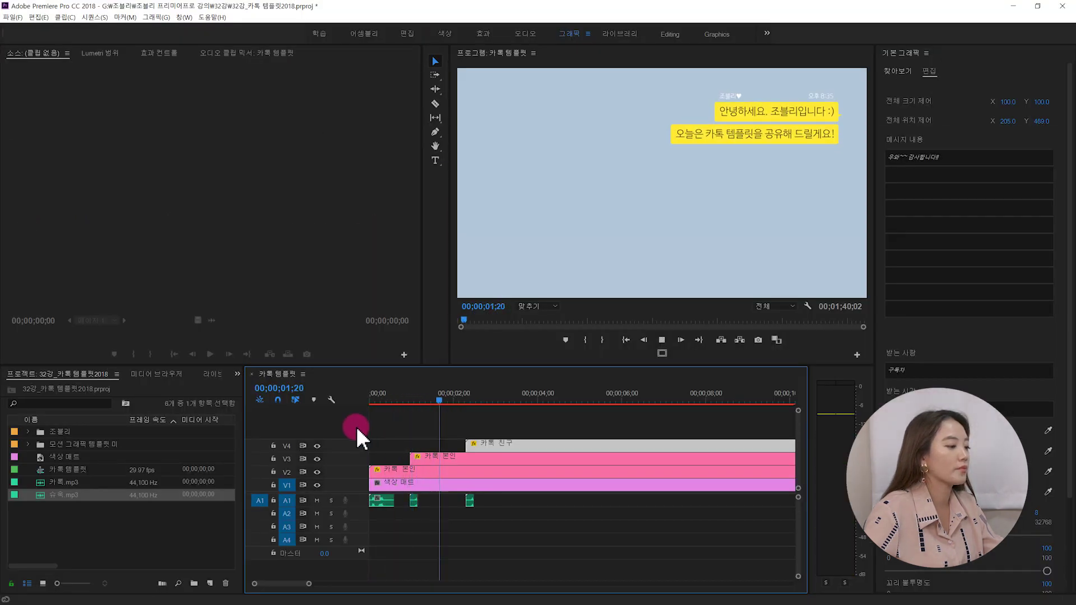
key("space")
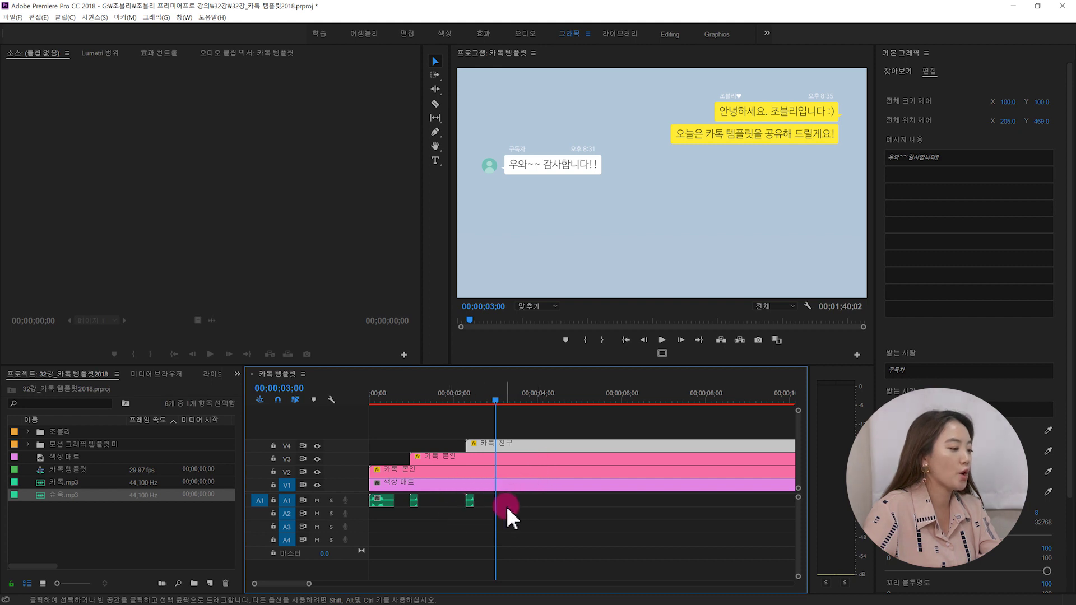
key("minus")
key("minus")
key("minus")
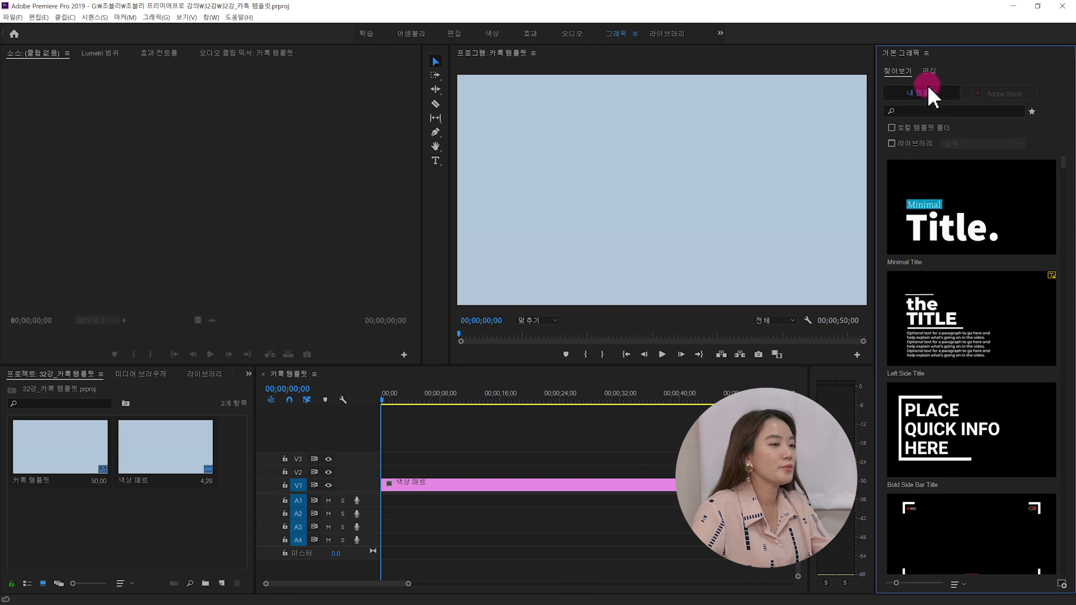
Start installing a motion graphics template from a file in Essential Graphics.
left_click(1061, 584)
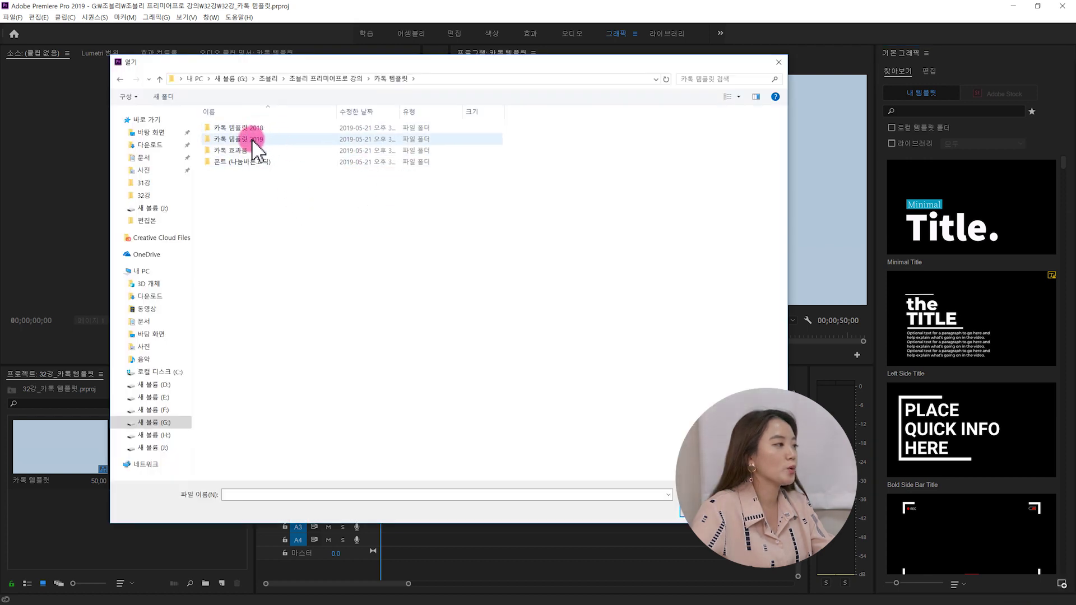
Install the 카톡_본인 and 카톡_친구 .mogrt files from 카톡 템플릿 2019 and sort templates by title.
double_click(255, 140)
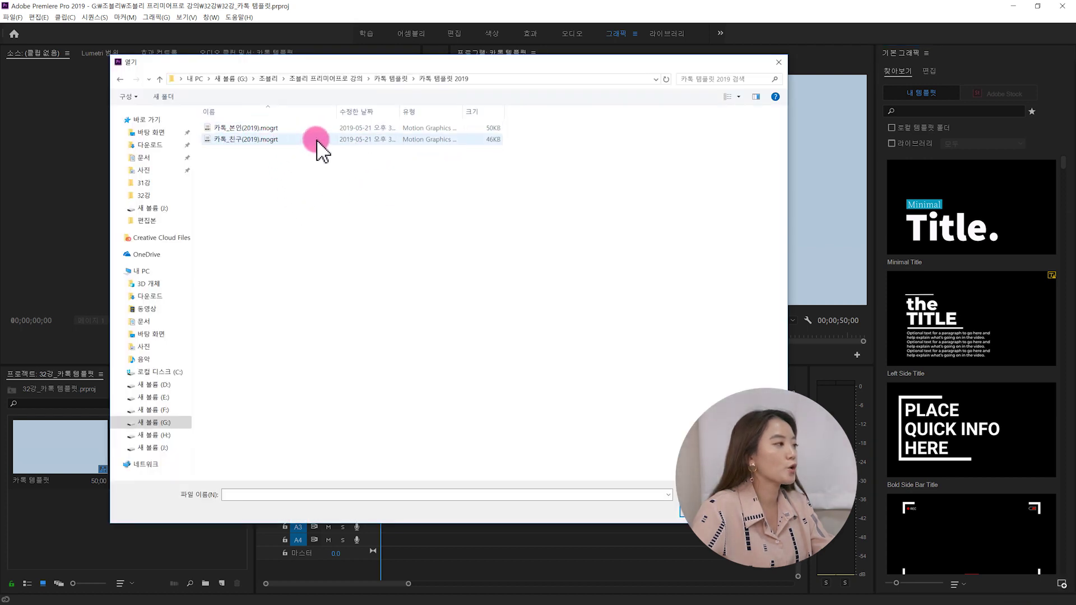
double_click(236, 129)
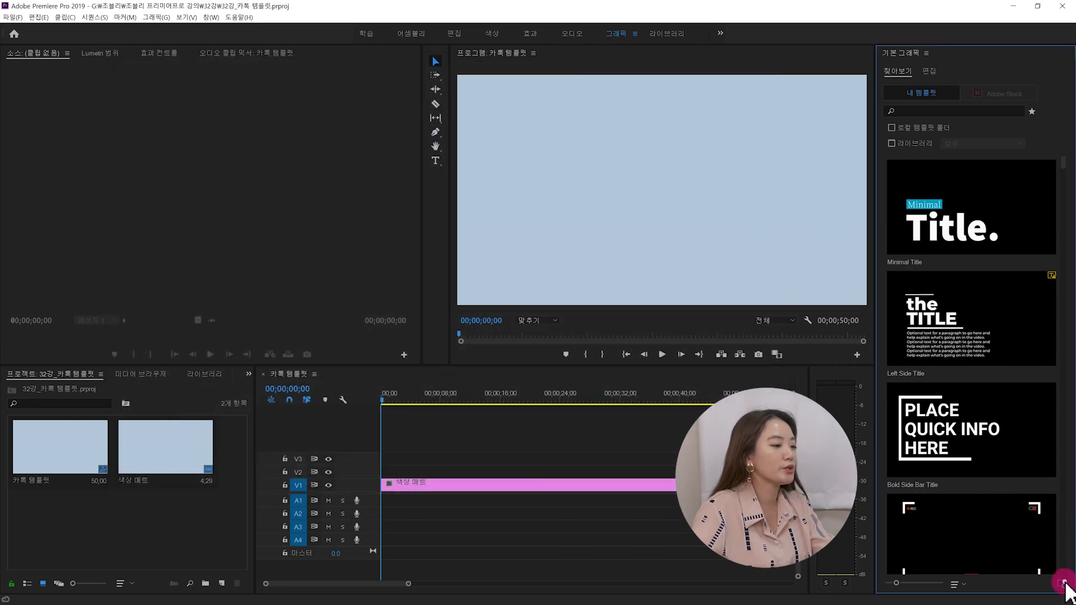
left_click(1061, 583)
double_click(240, 140)
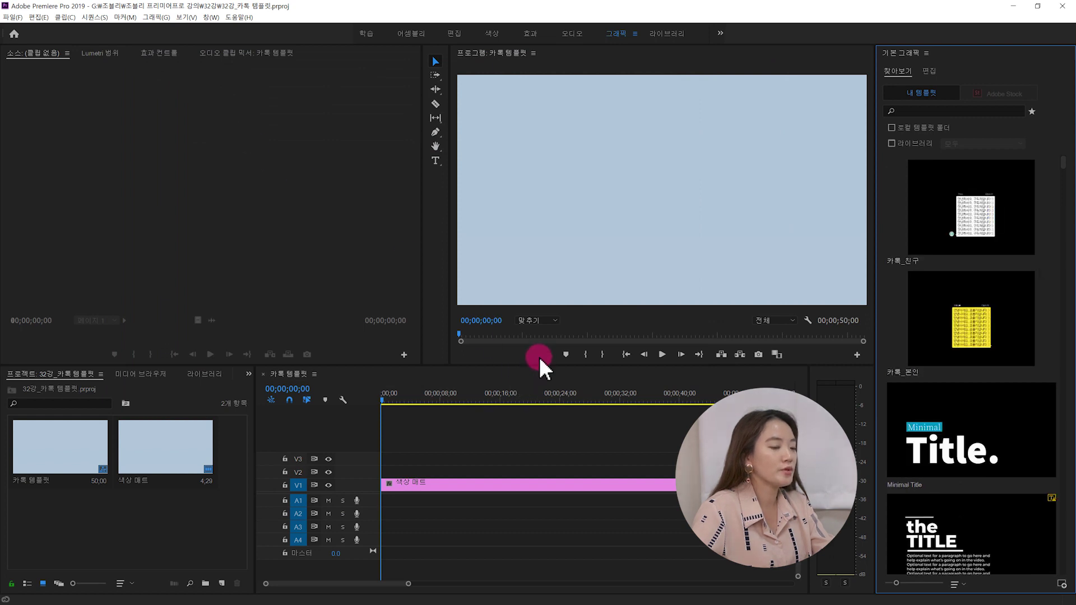
left_click(955, 584)
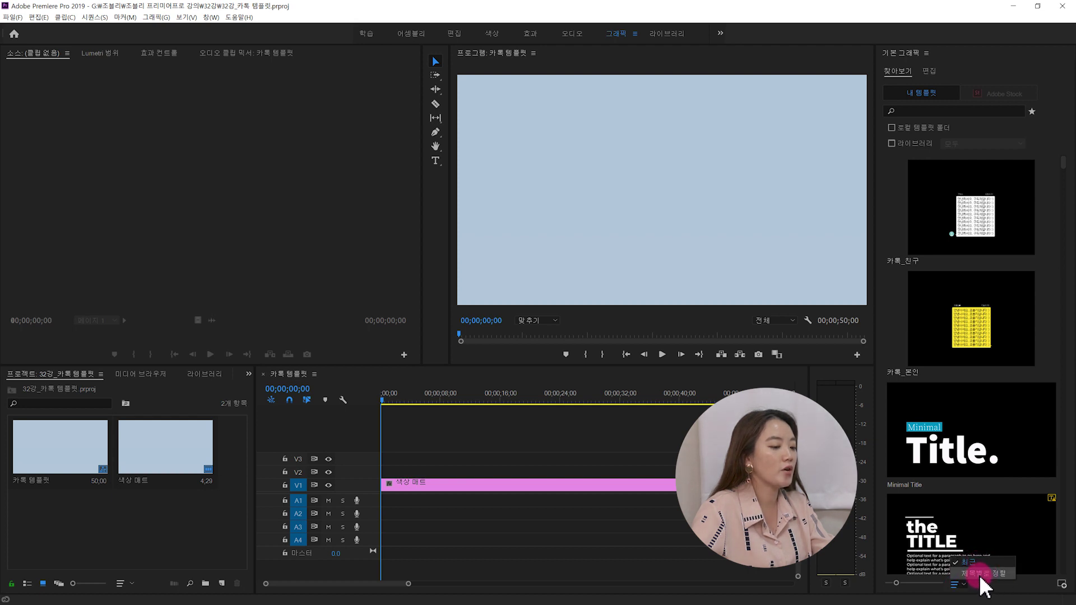
left_click(984, 574)
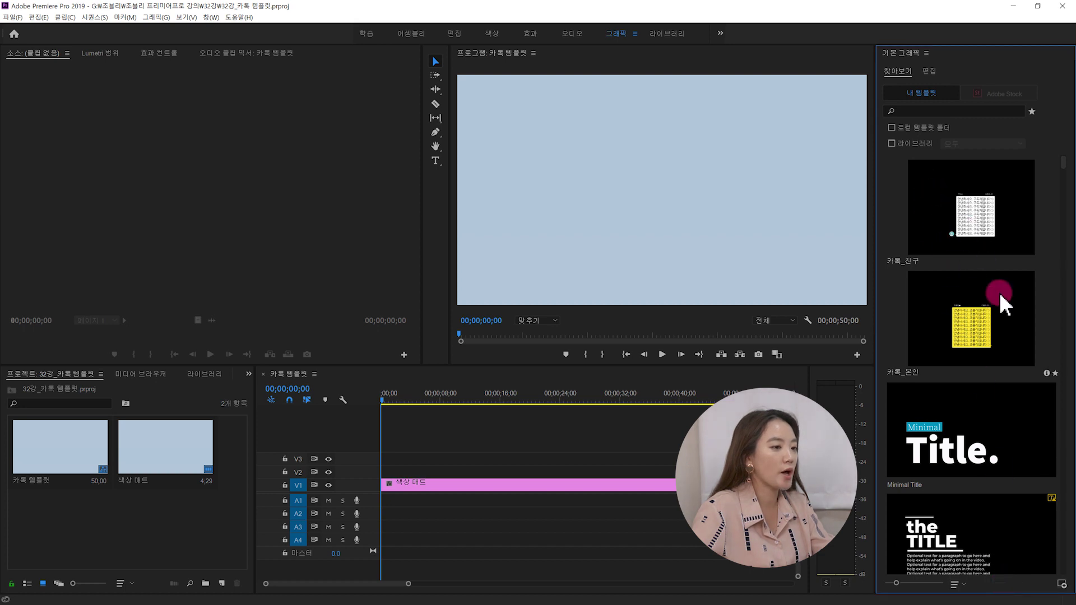
left_click(979, 324)
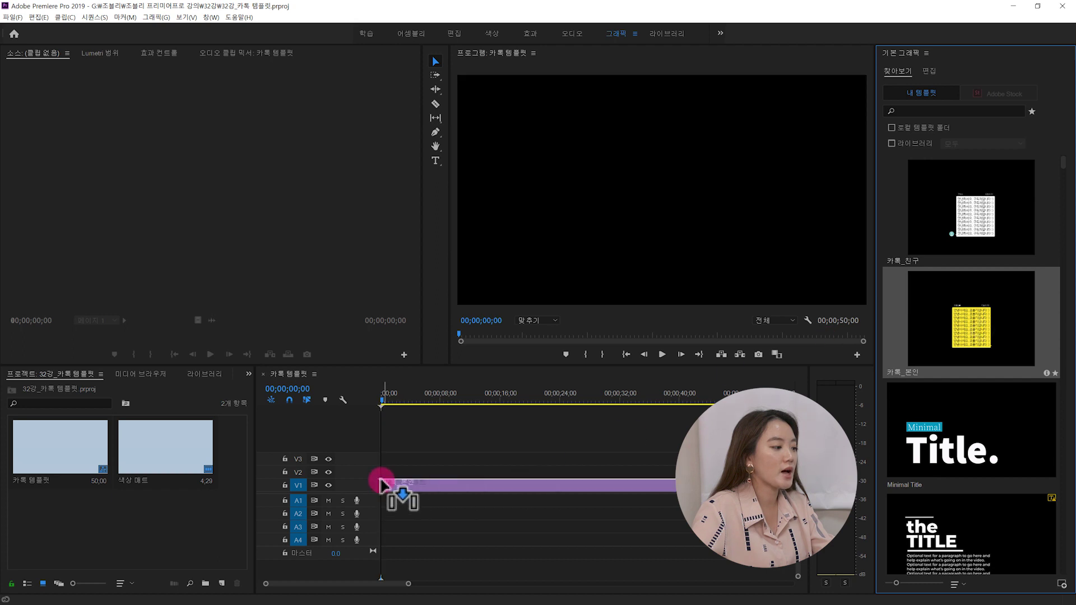
Place the 카톡_본인 template on V2 at the sequence start, preview the yellow bubble, and select it.
left_click_drag(918, 330, 385, 469)
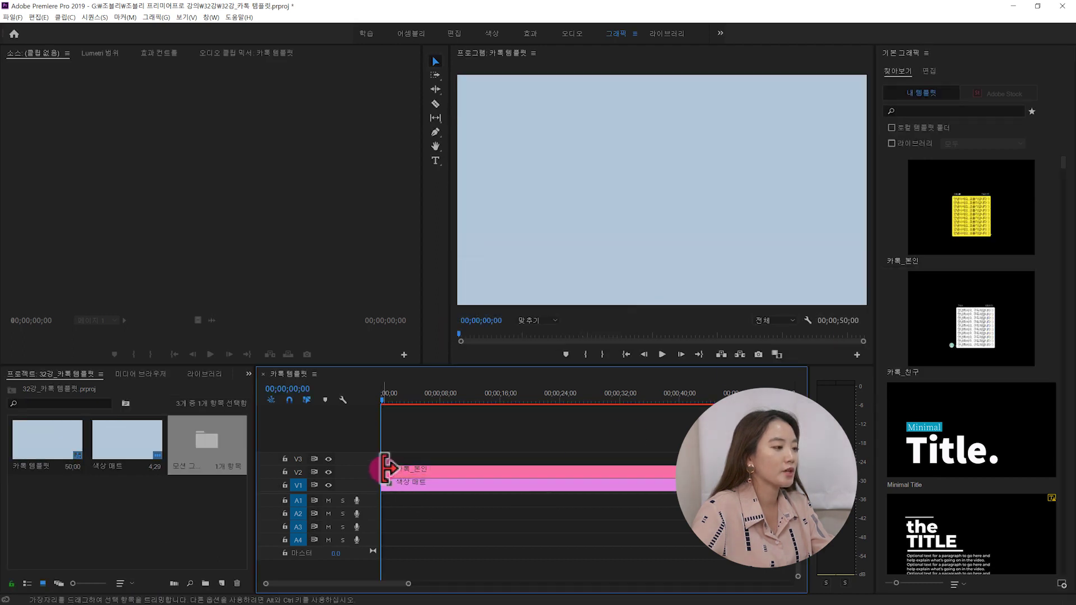
key("space")
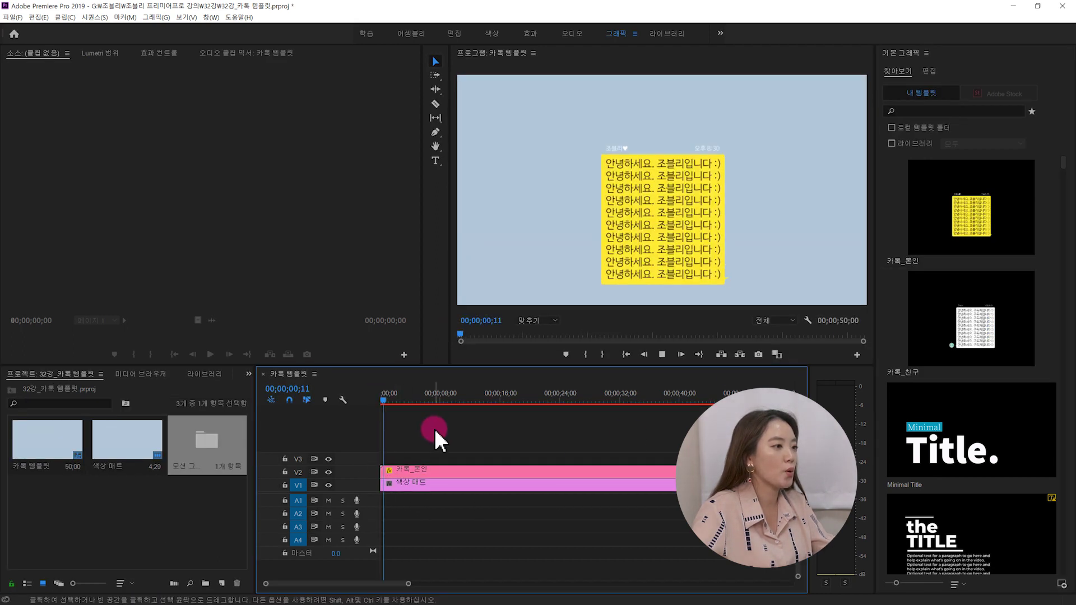
key("space")
left_click(434, 473)
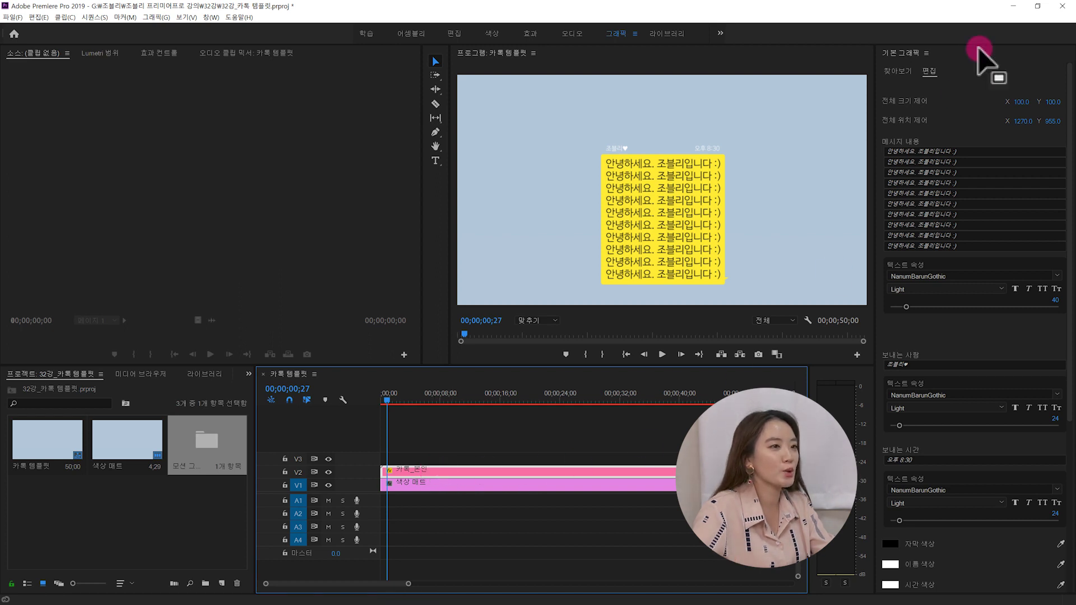
Delete the extra message lines, leaving only 안녕하세요. 조블리입니다 :).
left_click(966, 245)
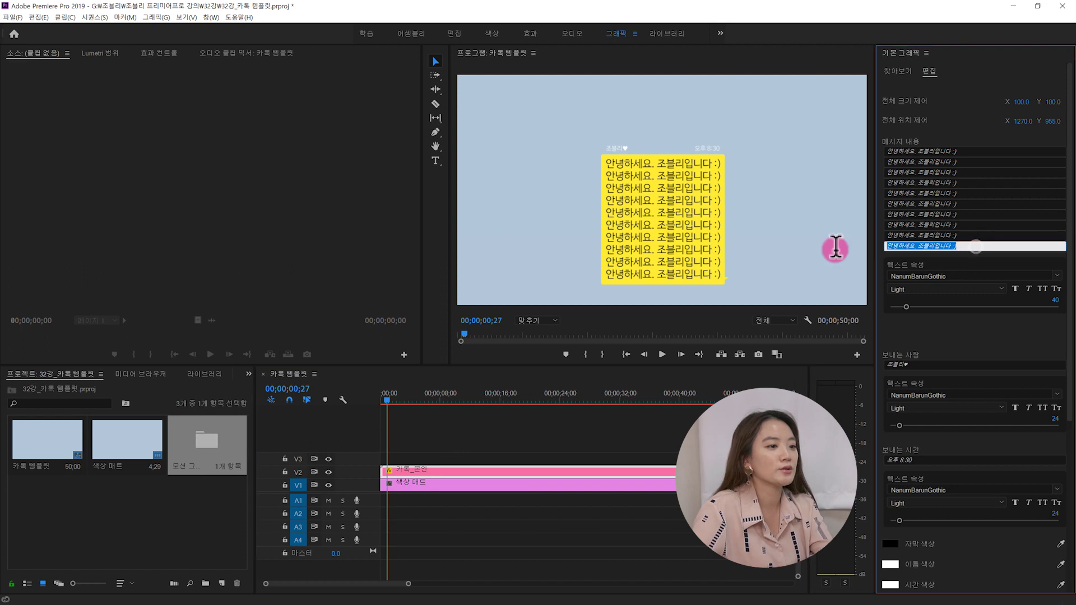
key("BackSpace")
left_click_drag(966, 238, 833, 228)
key("BackSpace")
left_click_drag(975, 213, 877, 211)
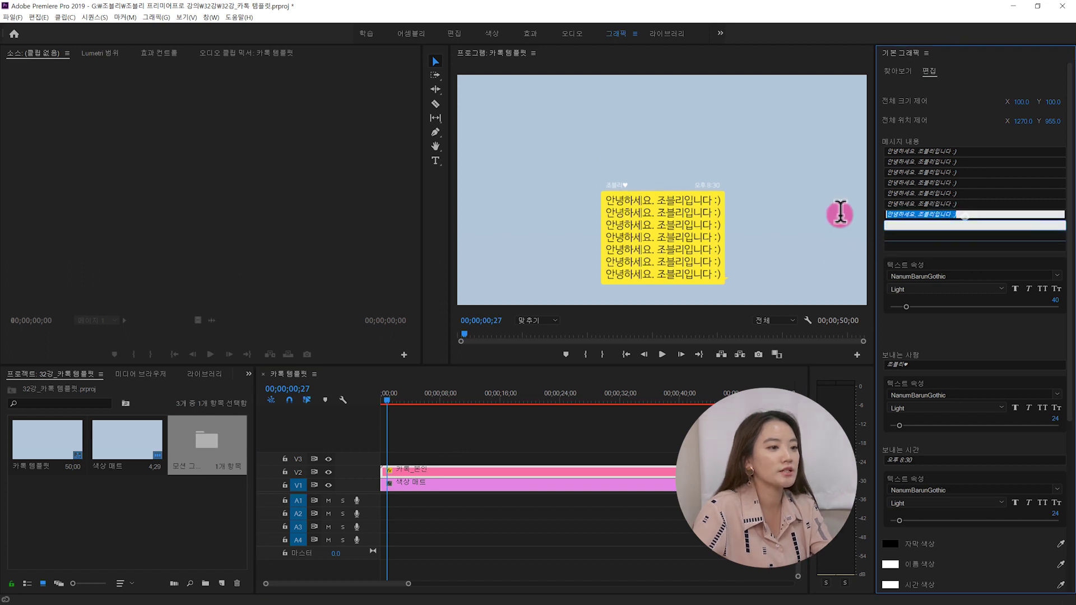
key("BackSpace")
key("BackSpace")
mouse_move(975, 204)
left_mouse_down()
mouse_move(1067, 162)
mouse_move(1070, 238)
mouse_move(1071, 168)
left_mouse_up()
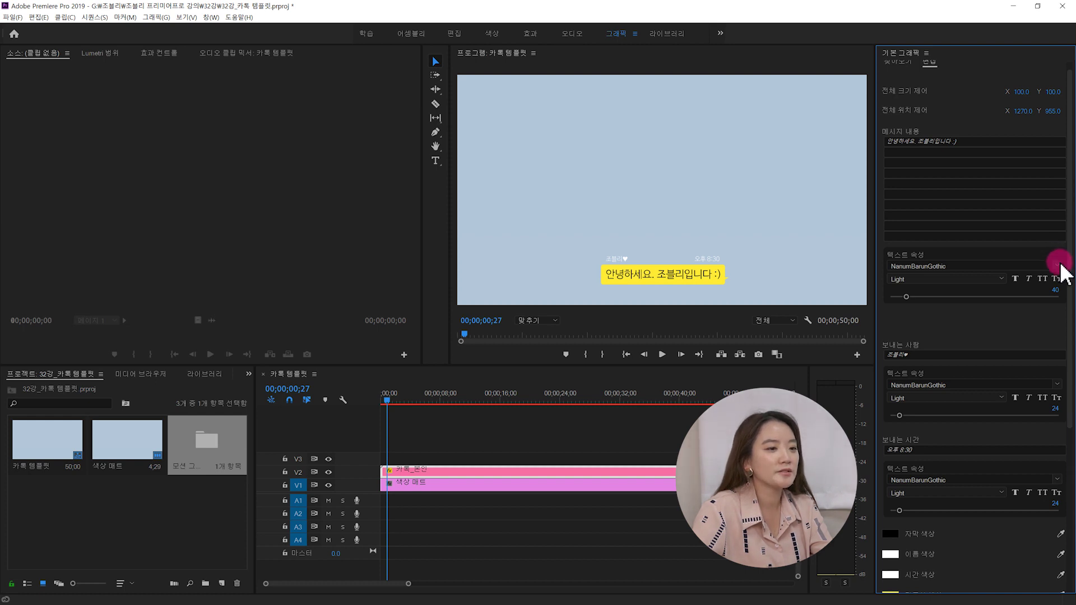
Set the message text font to UhBee puding.
left_click(1056, 264)
scroll(992, 411, "down", 1)
left_click(947, 439)
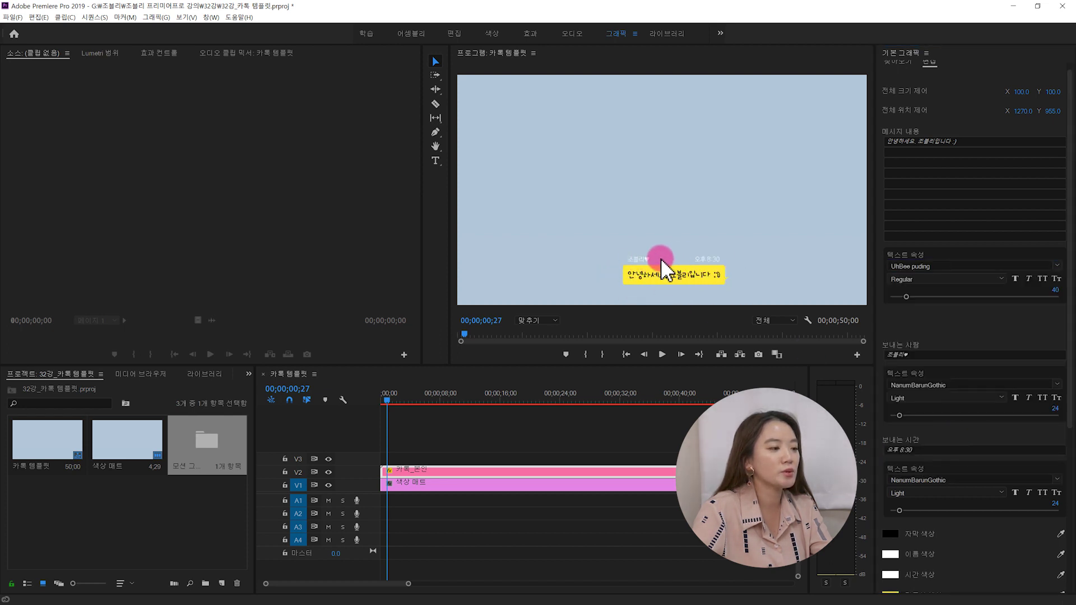
Set the sender name font to UhBee puding and enlarge its size to 30.
scroll(1070, 312, "down", 2)
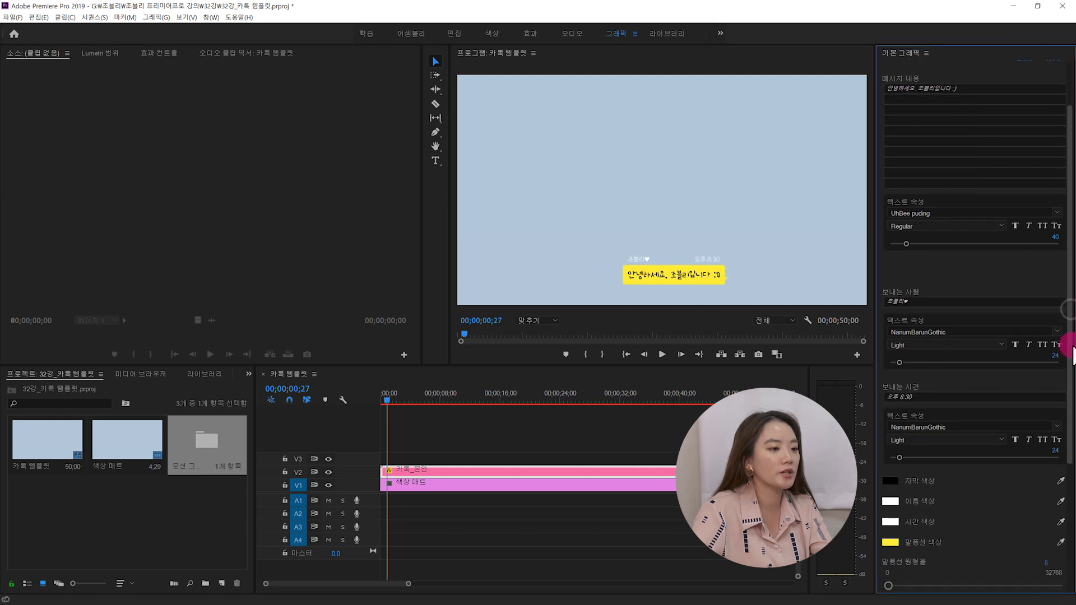
left_click(1058, 332)
left_click(886, 443)
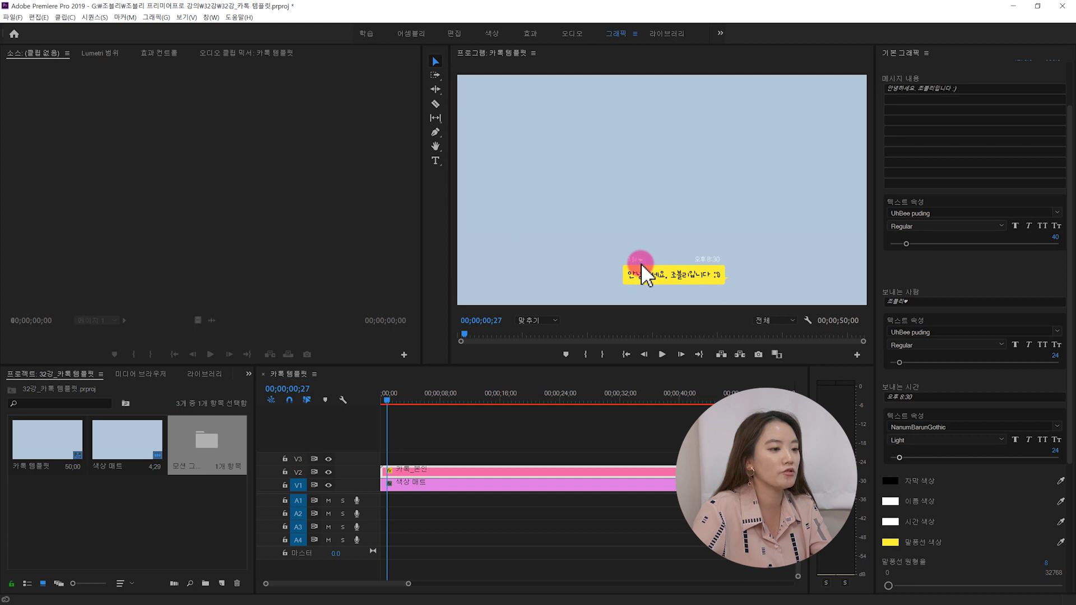
left_click_drag(899, 362, 901, 363)
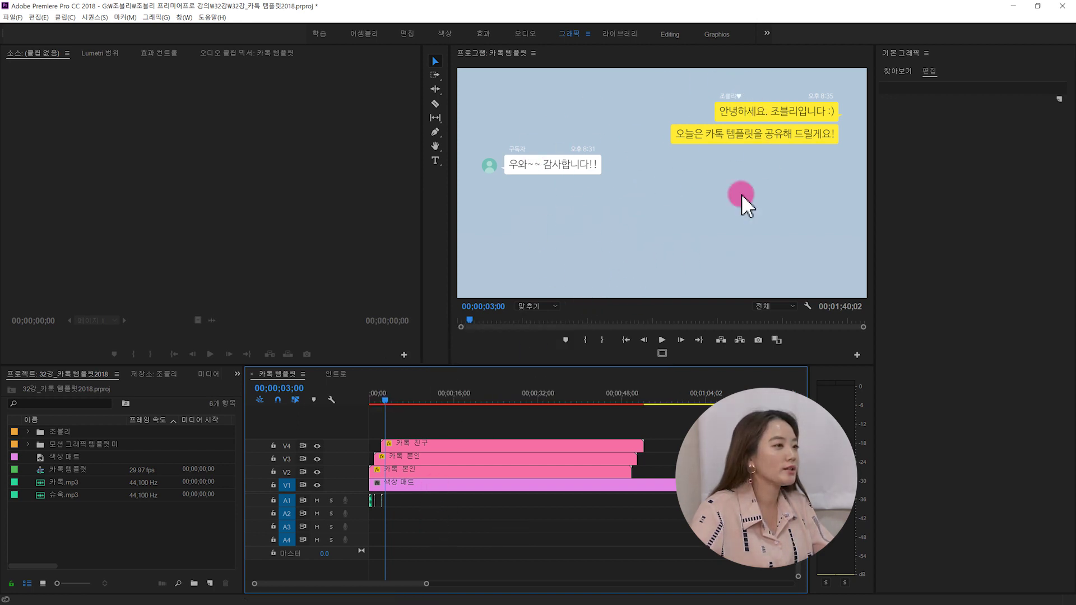
Switch to the 인트로 sequence, enlarge the timeline panel, and zoom out to see all bubble clips.
left_click(342, 373)
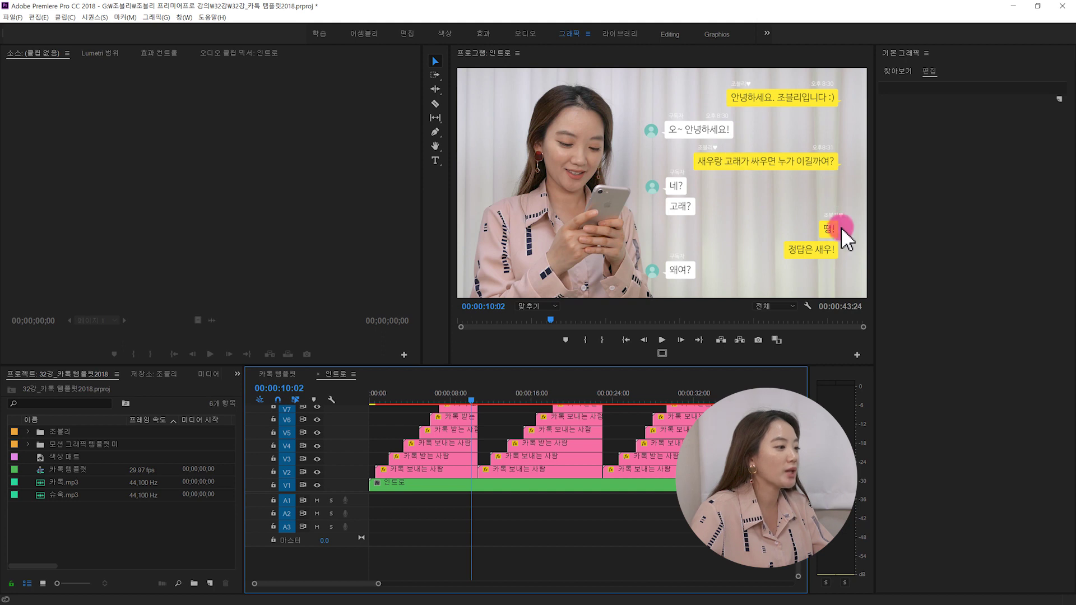
left_click_drag(498, 365, 475, 235)
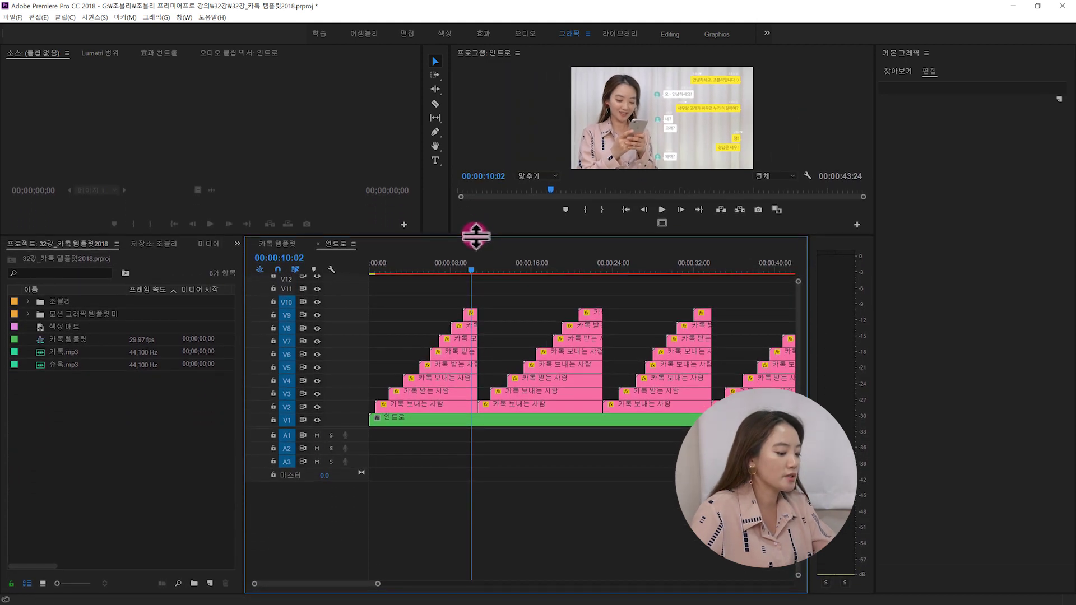
key("minus")
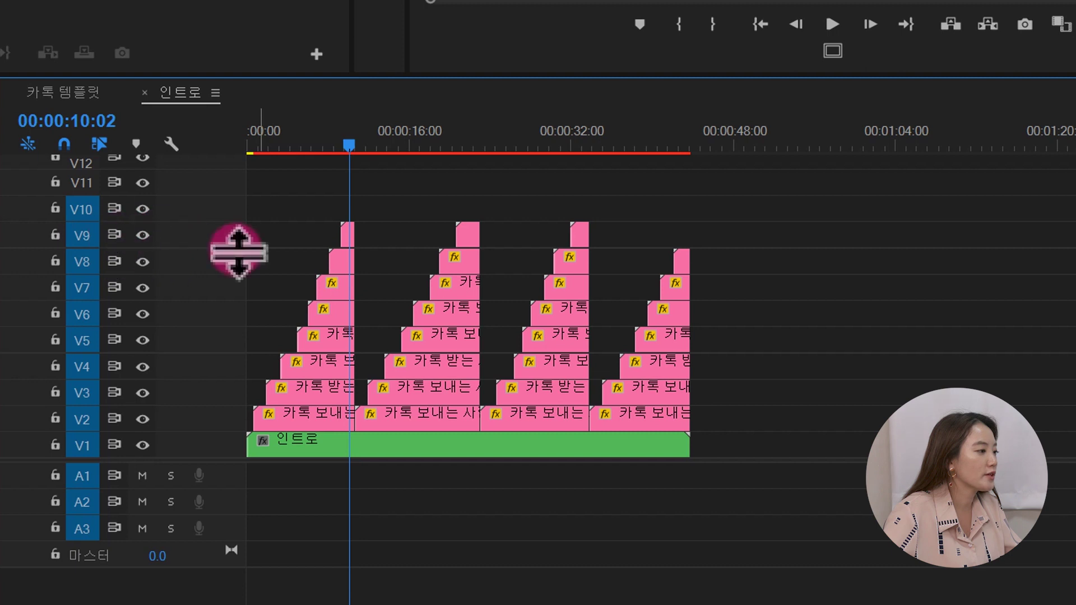
Turn off targeting on V6–V10, re-target V5 and V6, and step between clip starts.
left_click_drag(81, 235, 88, 328)
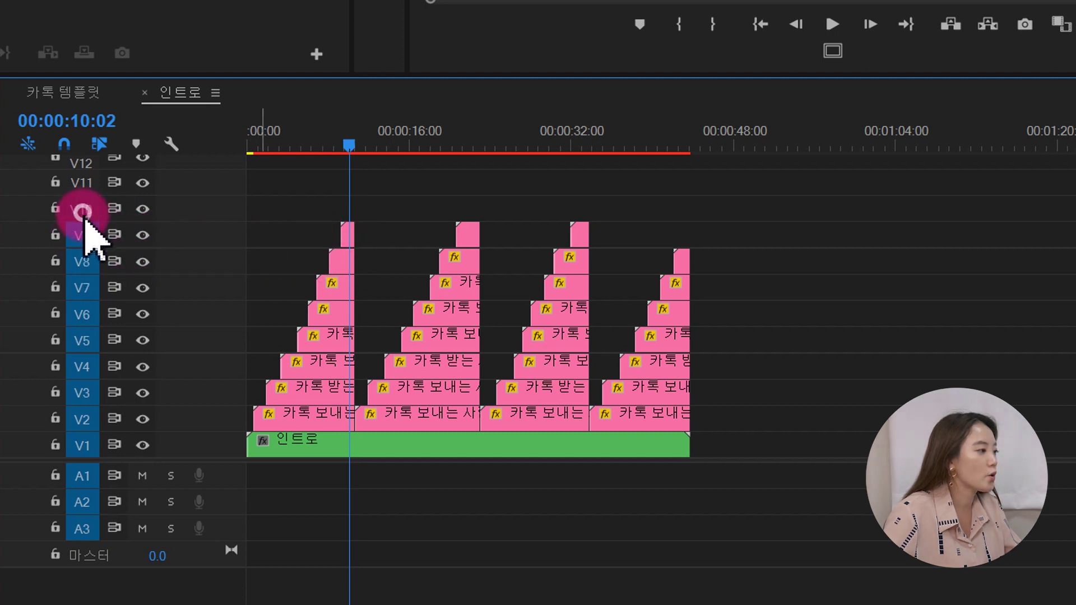
left_click(96, 340)
left_click_drag(97, 342, 84, 253)
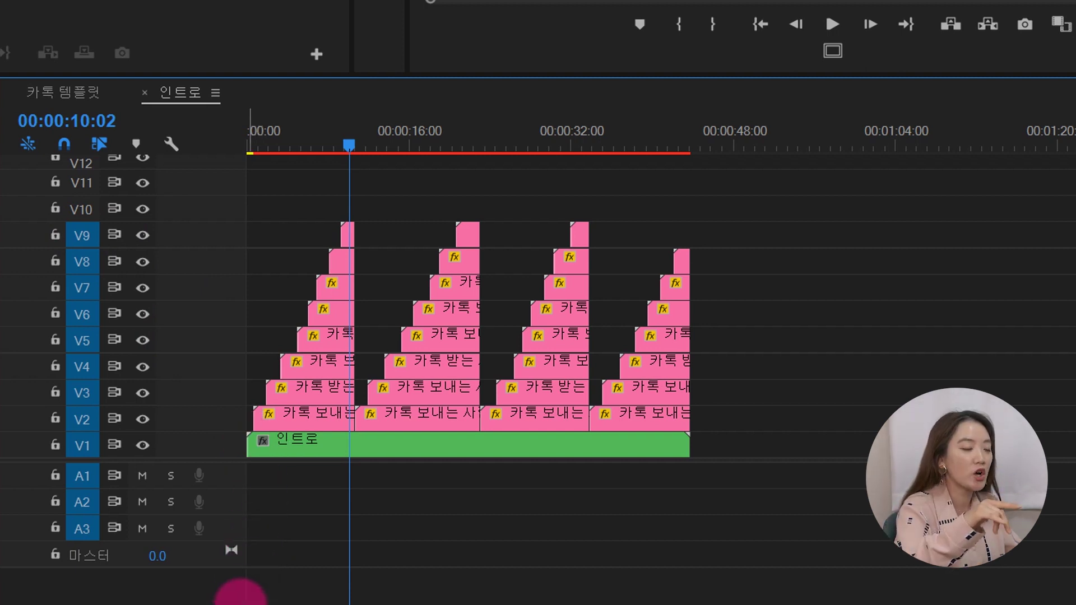
key("Up")
key("Up")
key("Up")
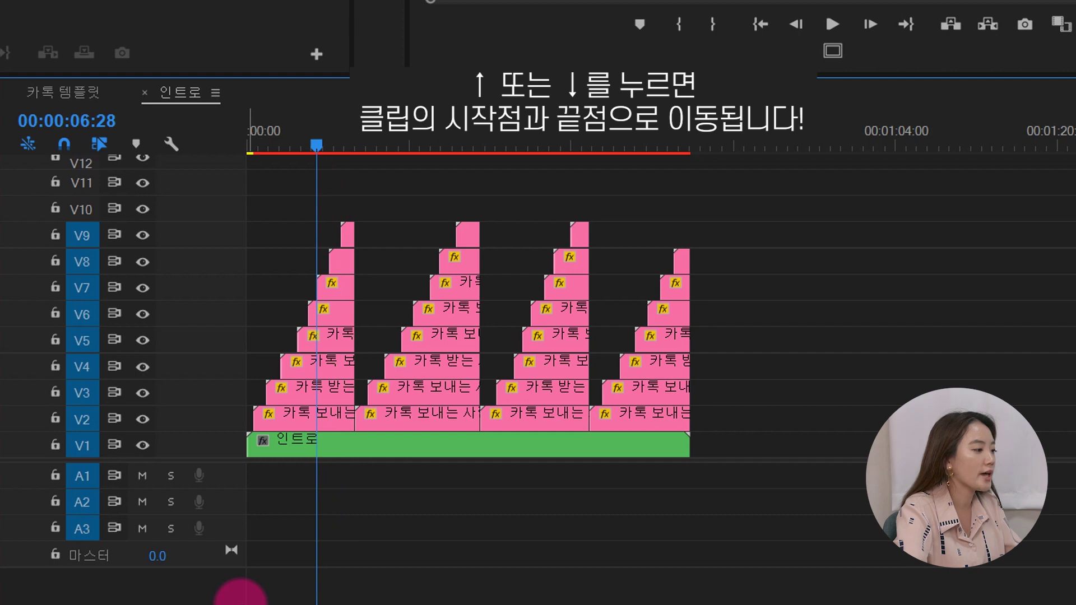
key("Up")
key("Down")
key("Down")
key("Down")
key("Down")
key("Up")
key("Up")
key("Up")
key("Up")
key("Up")
key("Up")
key("Up")
Untarget tracks V5–V9 and step through the bubble edit points to 10:23.
left_click_drag(69, 276, 85, 342)
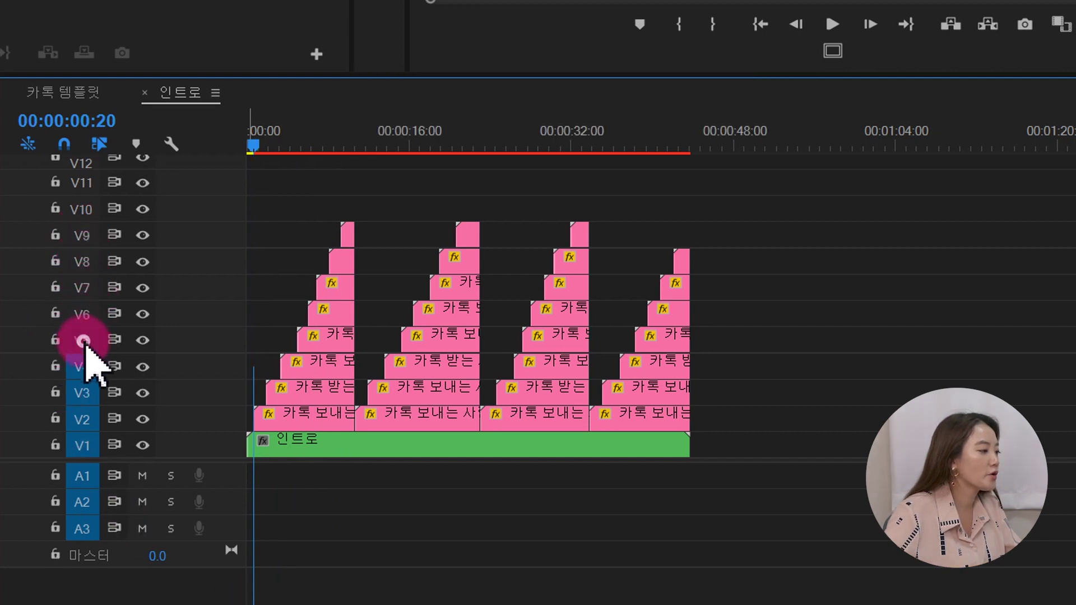
left_click(295, 496)
key("Down")
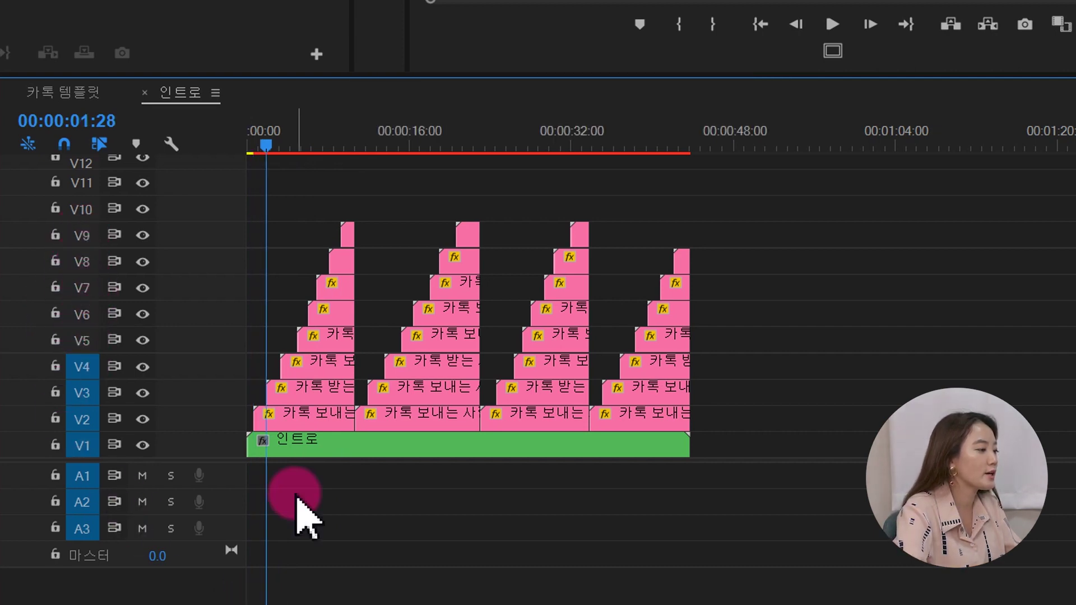
key("Down")
key("Down")
key("Up")
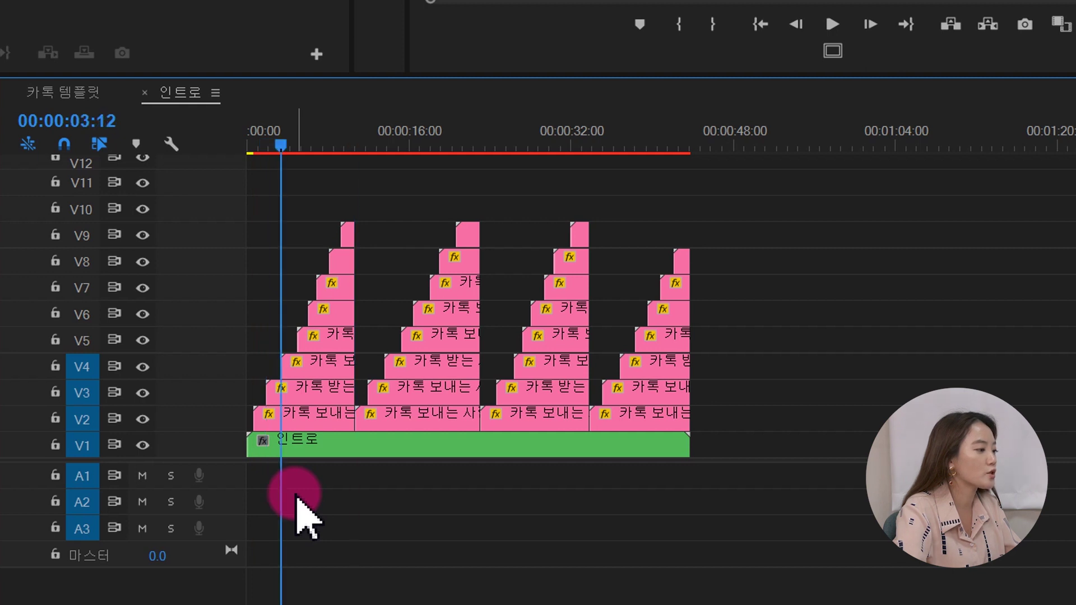
key("Down")
key("Up")
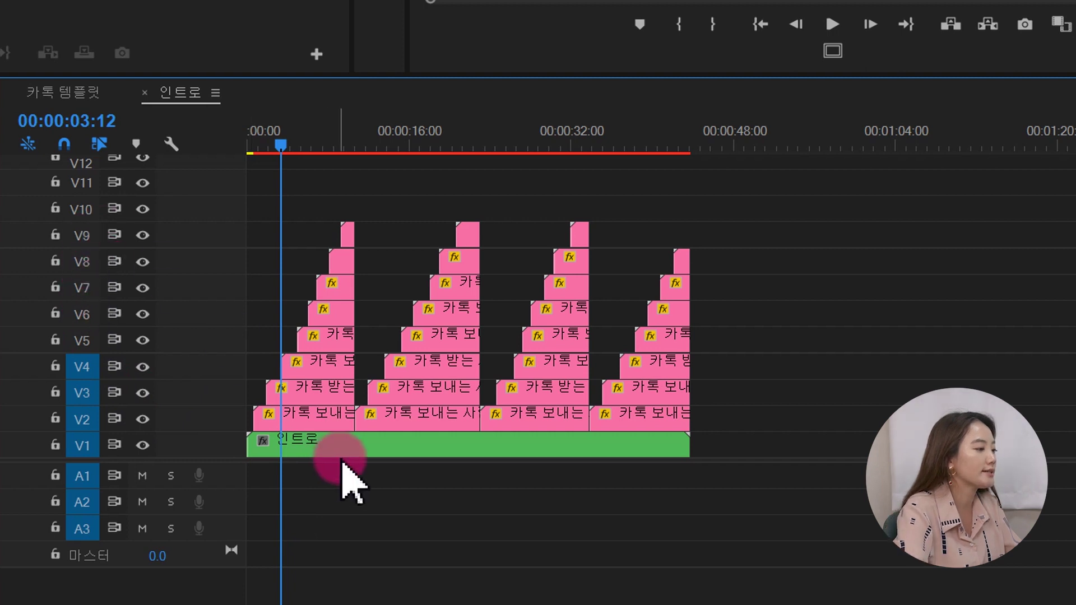
key("Down")
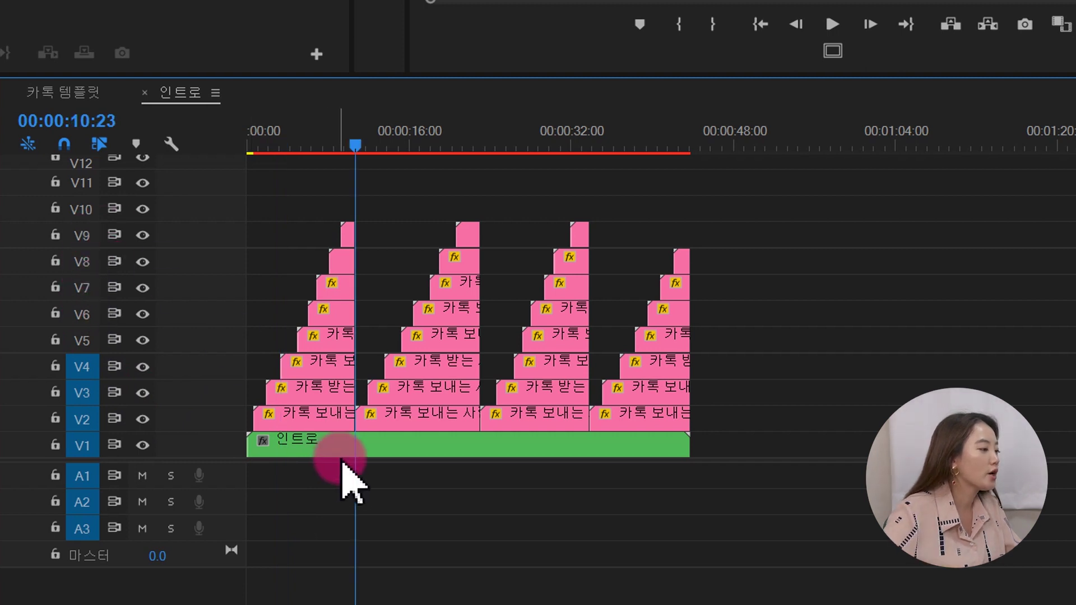
Target video tracks V5–V9 and place 카톡.mp3 on A1 at the playhead.
left_click(82, 340)
left_click(81, 314)
left_click(82, 288)
left_click(81, 261)
left_click(82, 235)
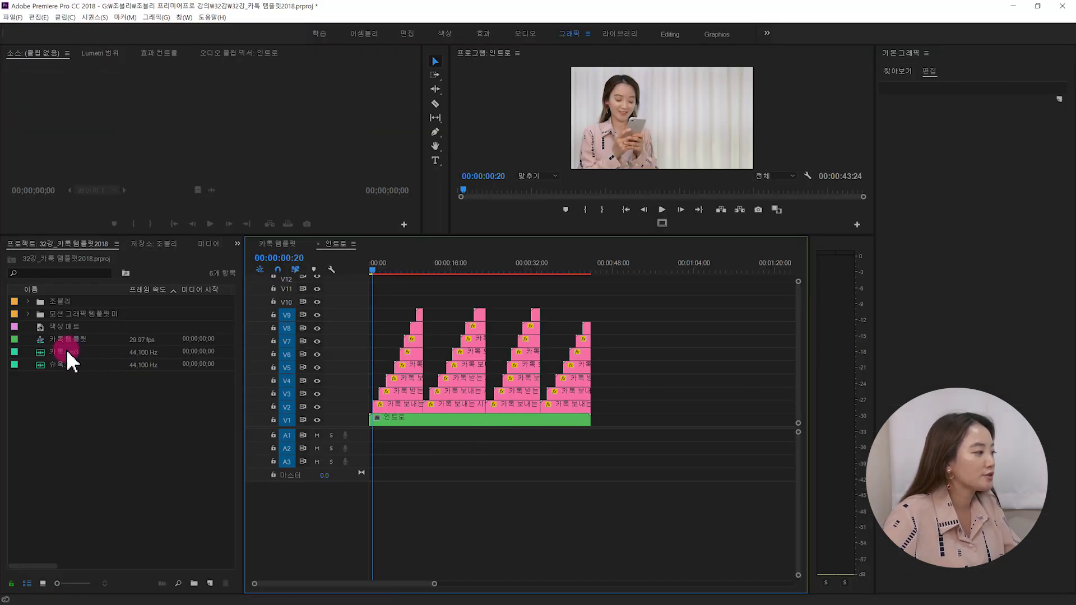
left_click_drag(67, 353, 381, 436)
key("=")
key("=")
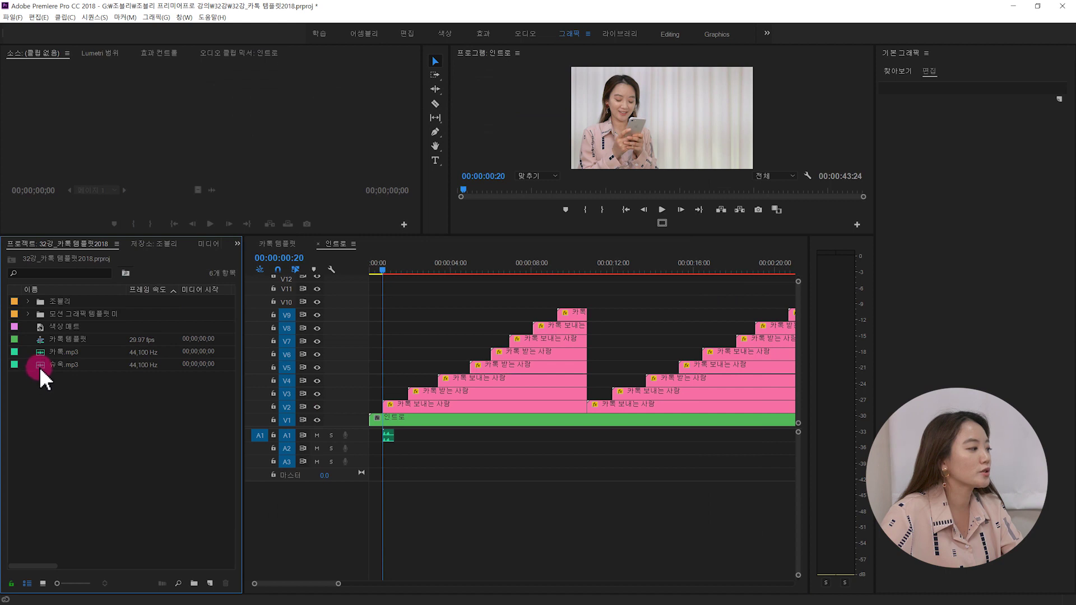
Load 슈욱.mp3 into the Source Monitor and patch its audio to track A1.
double_click(41, 369)
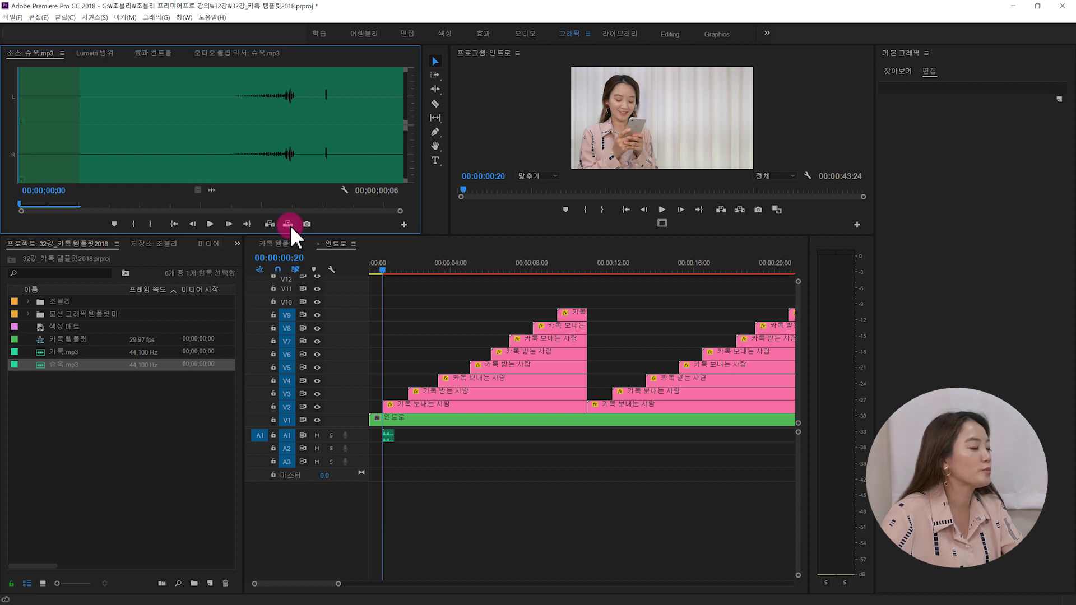
left_click_drag(291, 225, 290, 259)
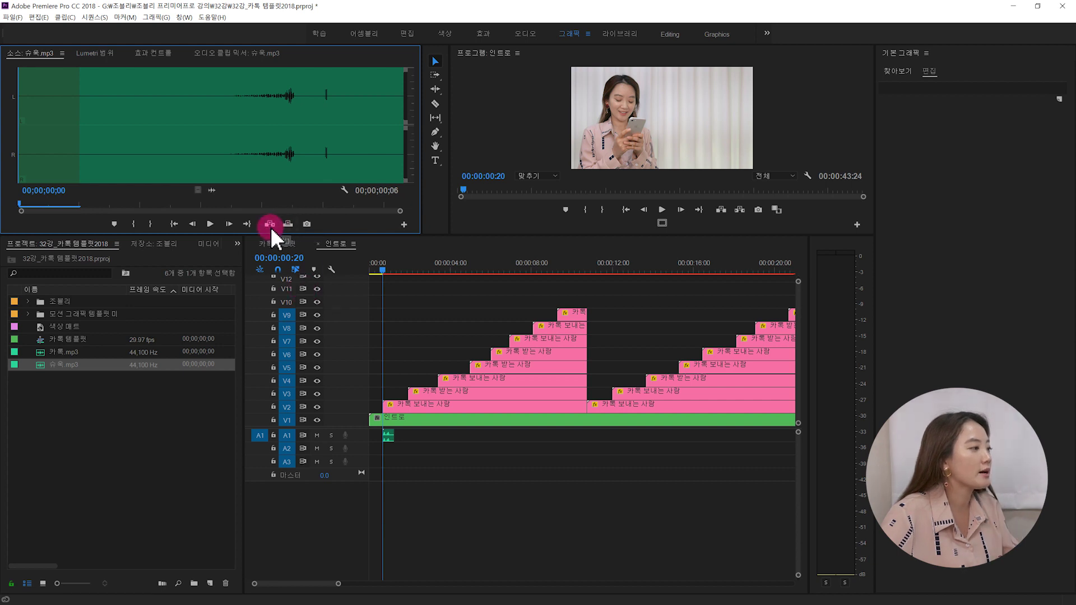
left_click_drag(271, 227, 262, 456)
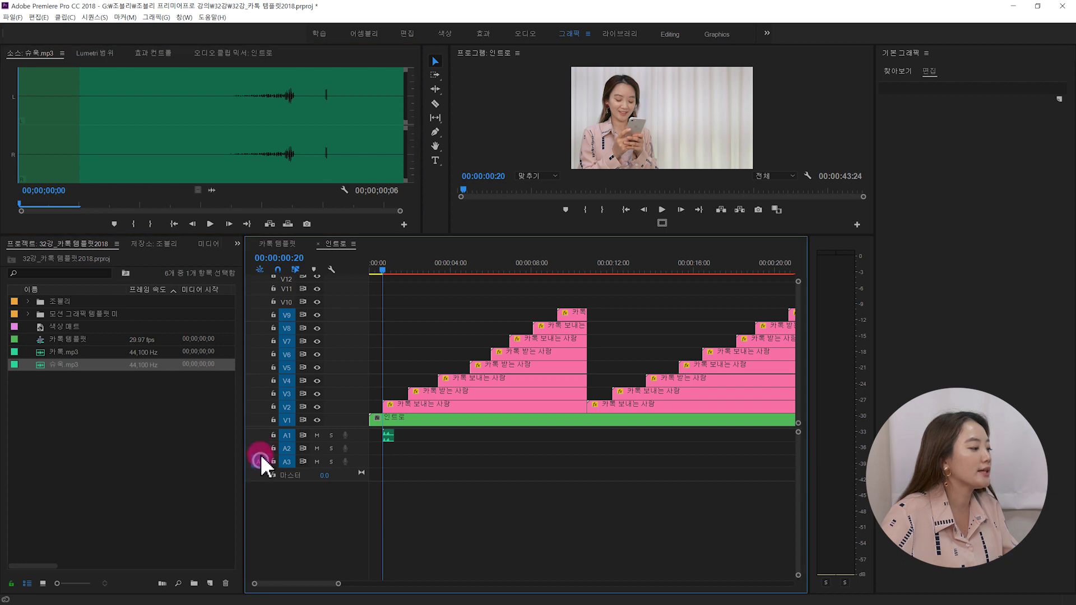
left_click_drag(264, 447, 260, 436)
left_click(383, 271)
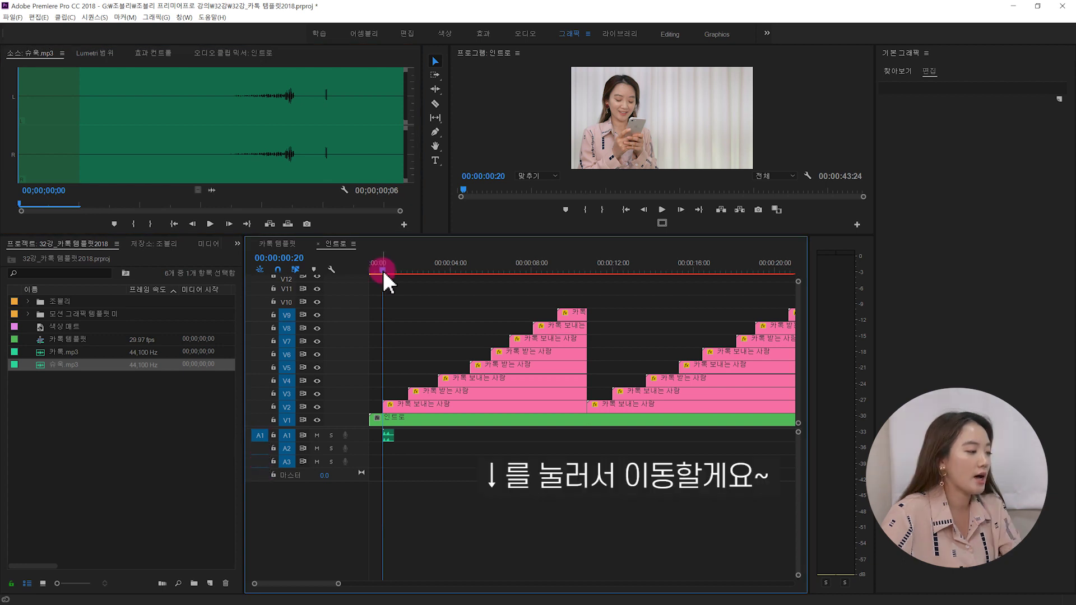
Overwrite the 슈욱.mp3 whoosh at the next bubble start, adjusting the A1/A2 patch and stray clips.
key("Down")
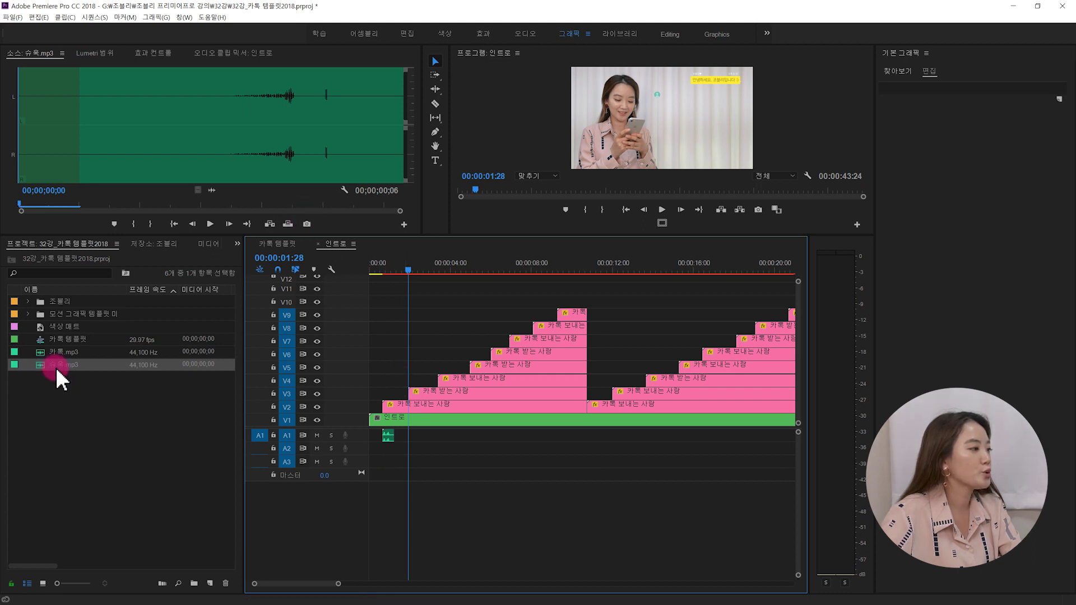
left_click(287, 224)
left_click(420, 431)
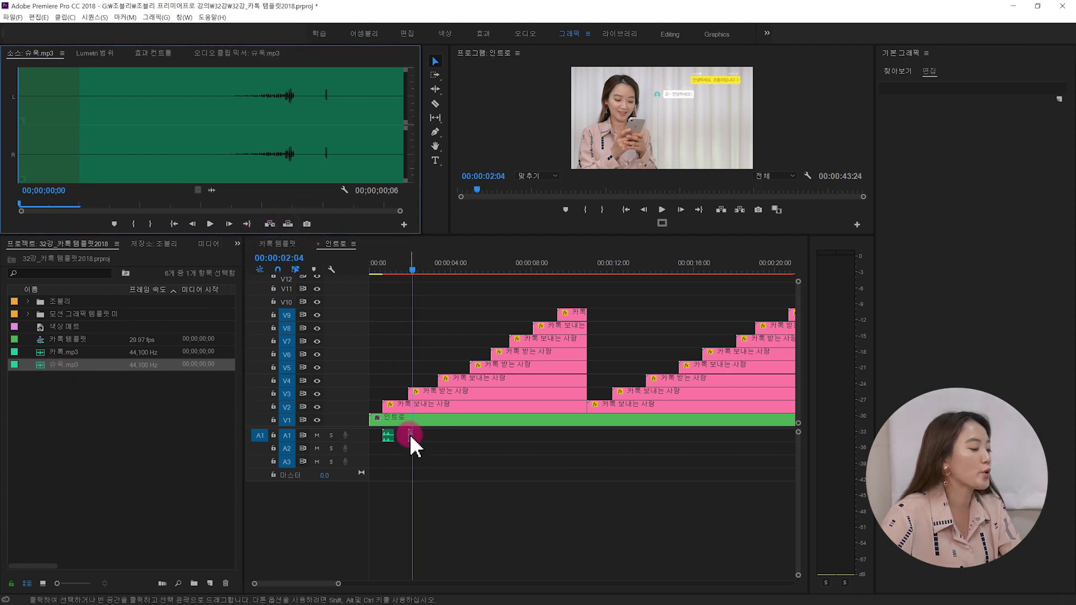
left_click(259, 435)
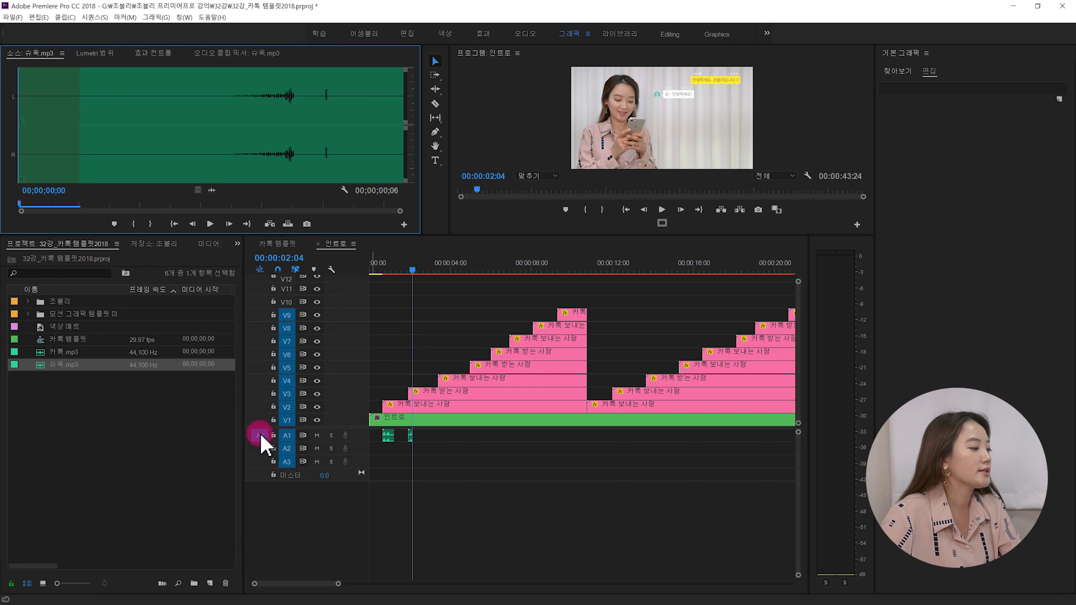
left_click(260, 449)
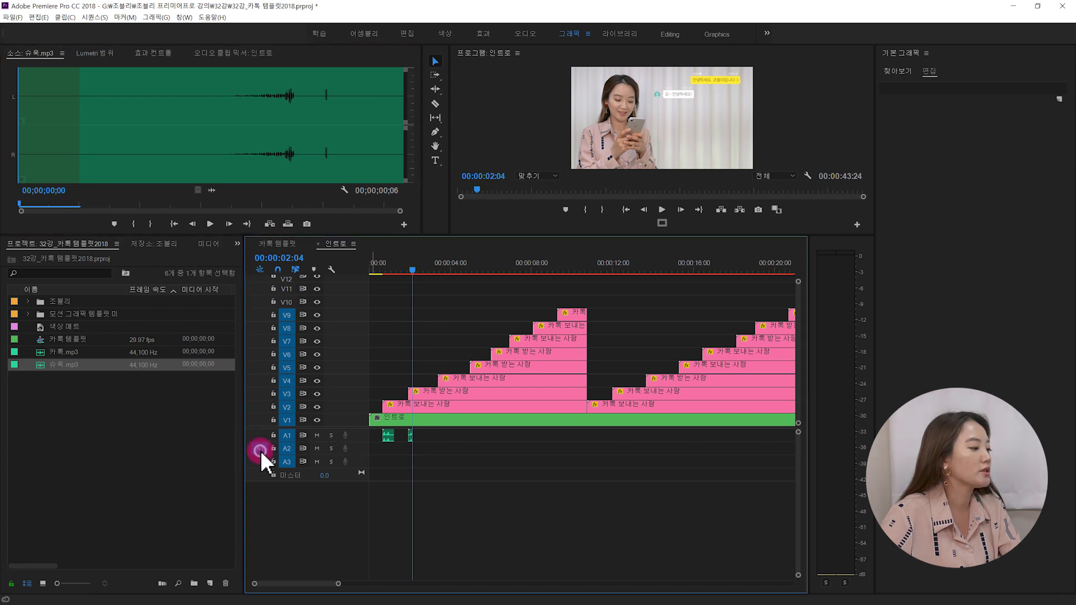
left_click(288, 224)
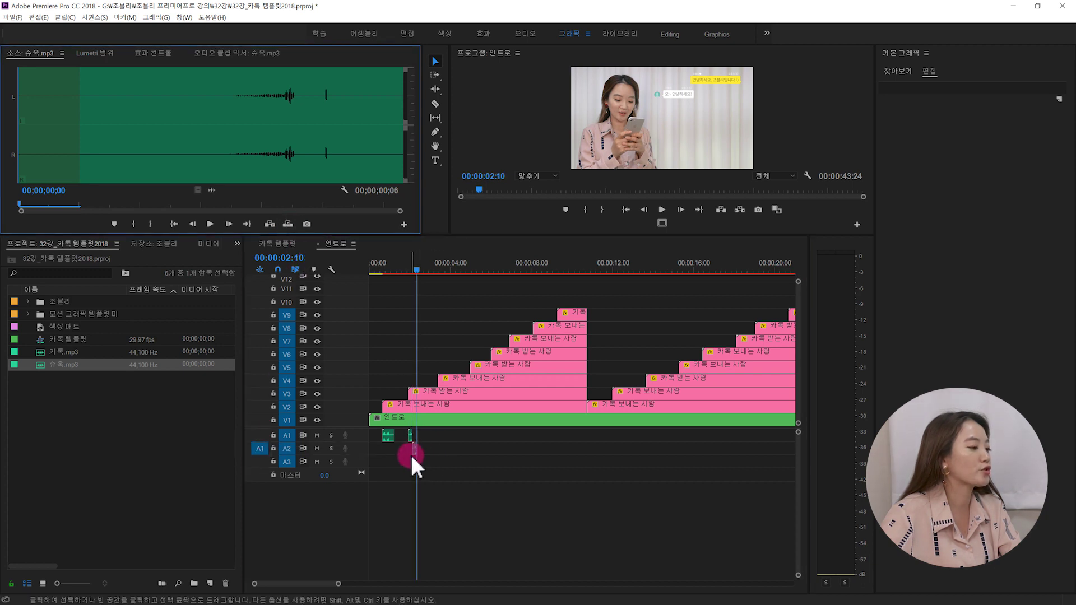
left_click(387, 435)
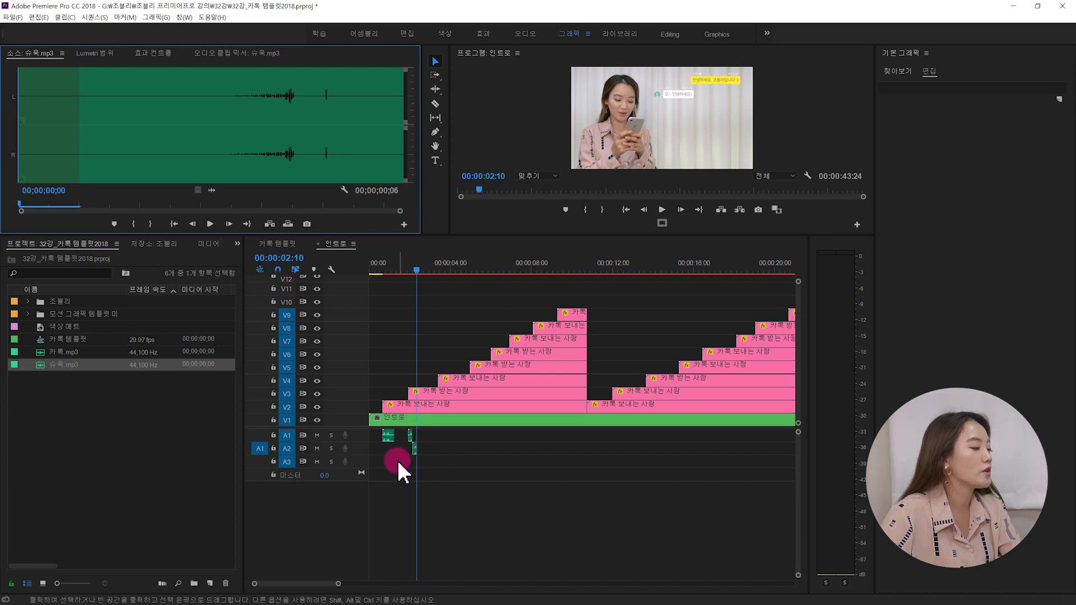
left_click_drag(401, 438, 260, 439)
left_click_drag(429, 446, 411, 455)
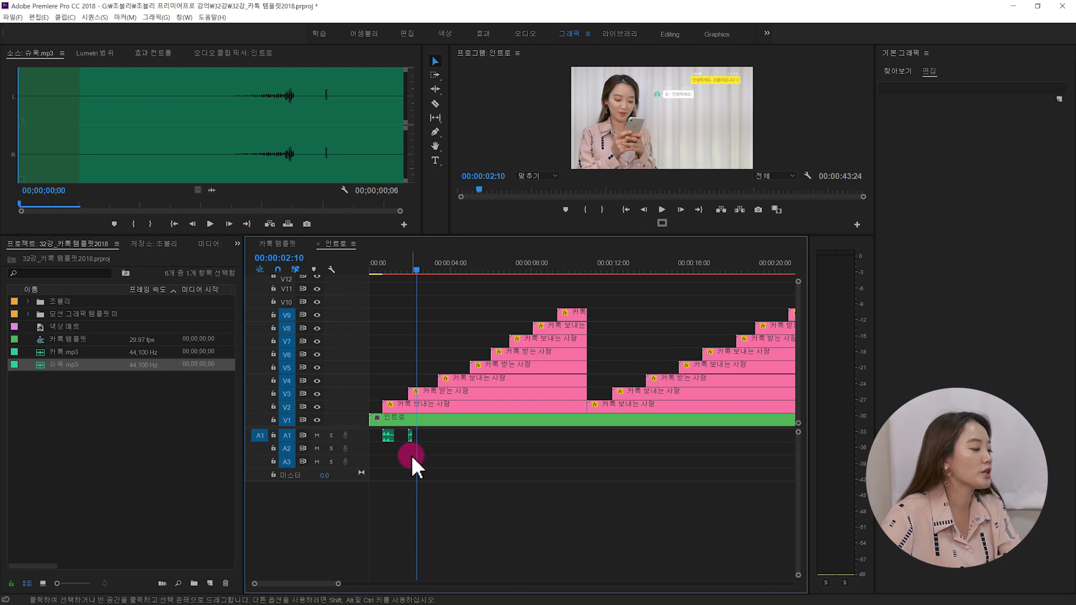
left_click(440, 382)
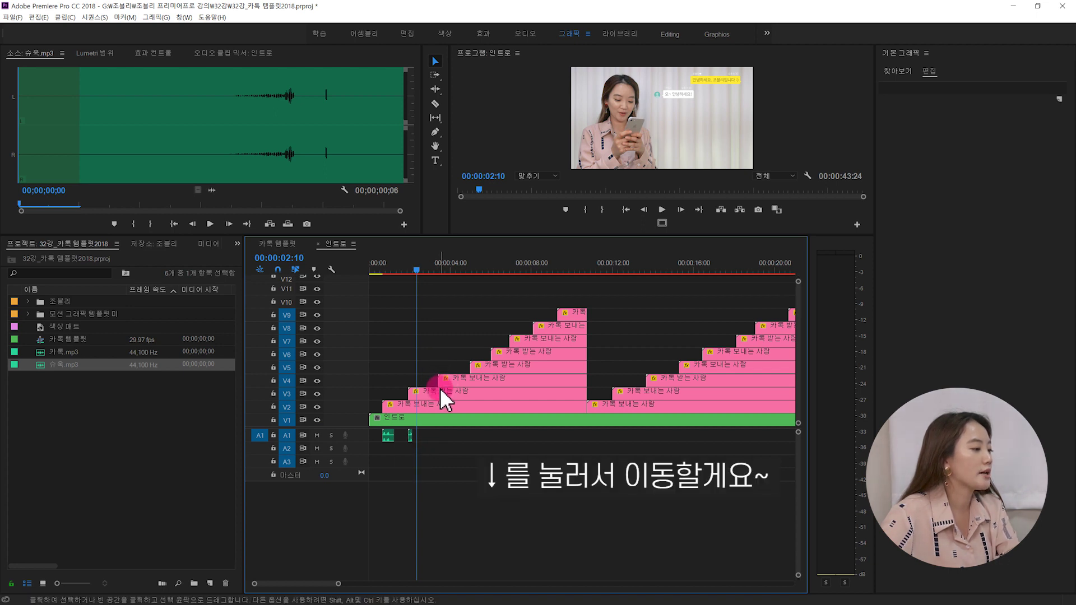
Drop another whoosh on A1 at 03:12 and zoom the timeline out.
key("Down")
left_click(44, 367)
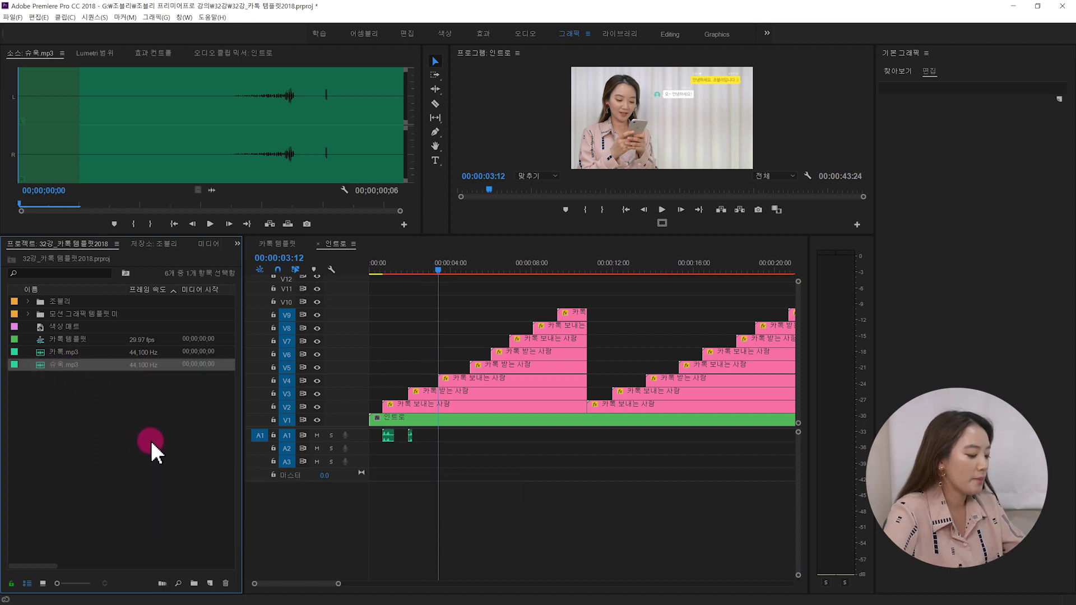
key("period")
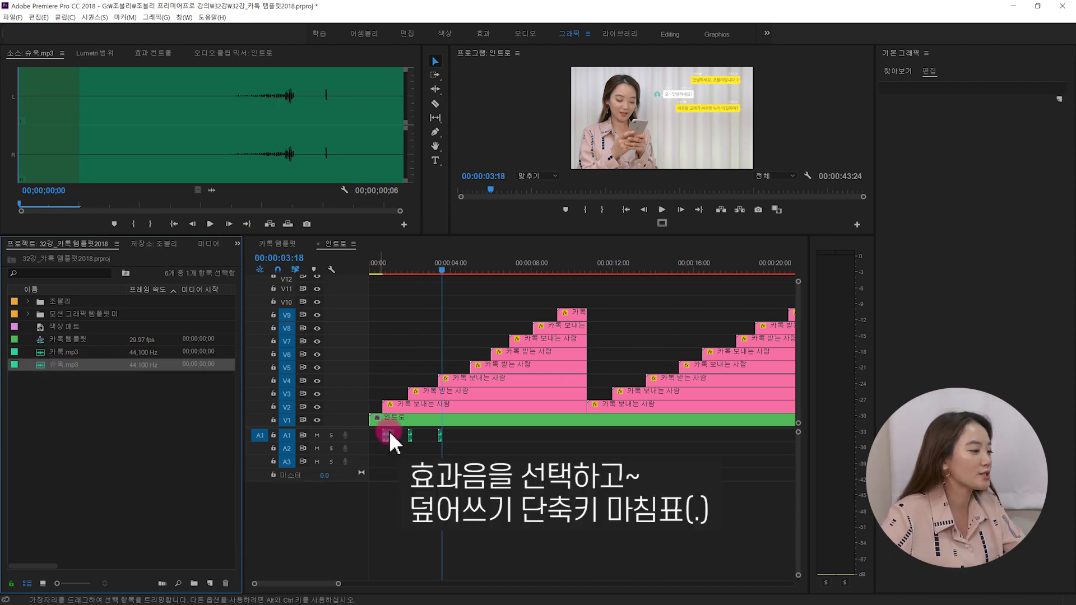
key("minus")
key("minus")
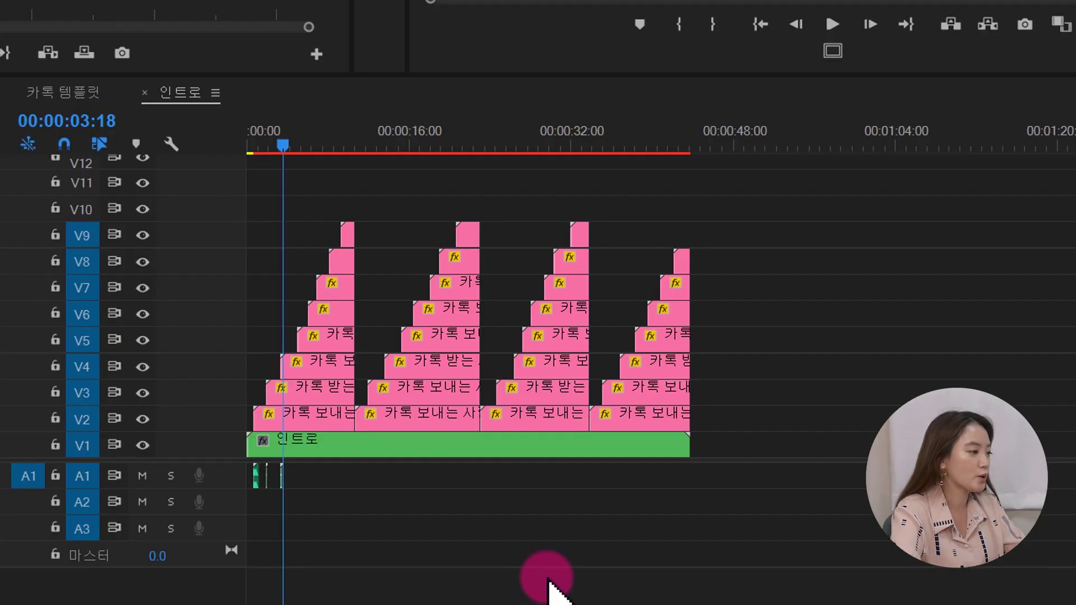
left_click(549, 585)
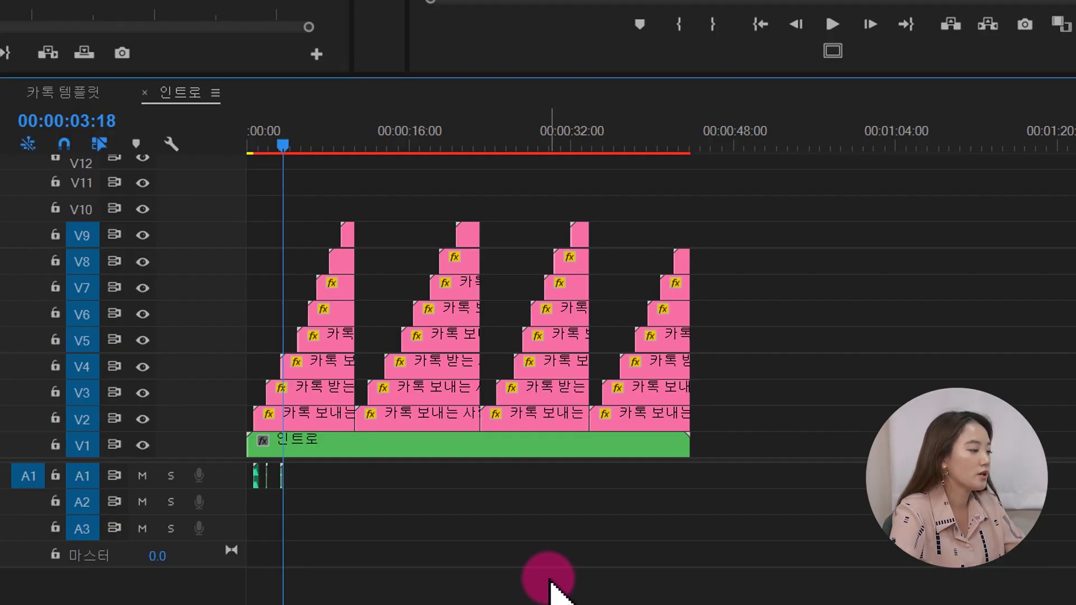
Overwrite whoosh clips onto A1 at 03:12, 05:00 and every later bubble start through about 42:11.
key("Down")
key("Down")
key("Up")
key("Up")
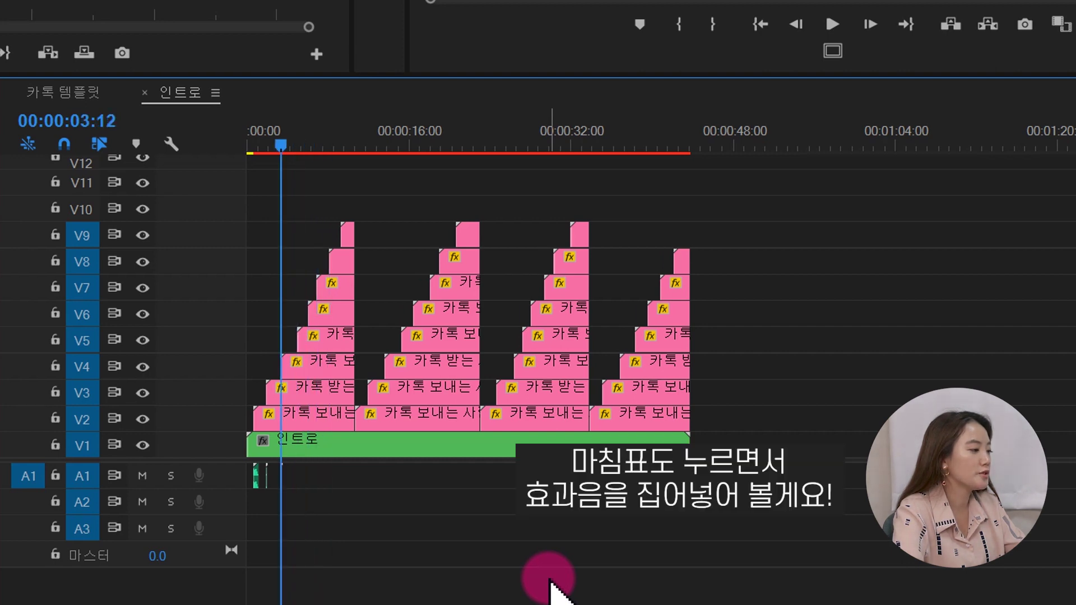
key("period")
key("Down")
key("period")
key("Down")
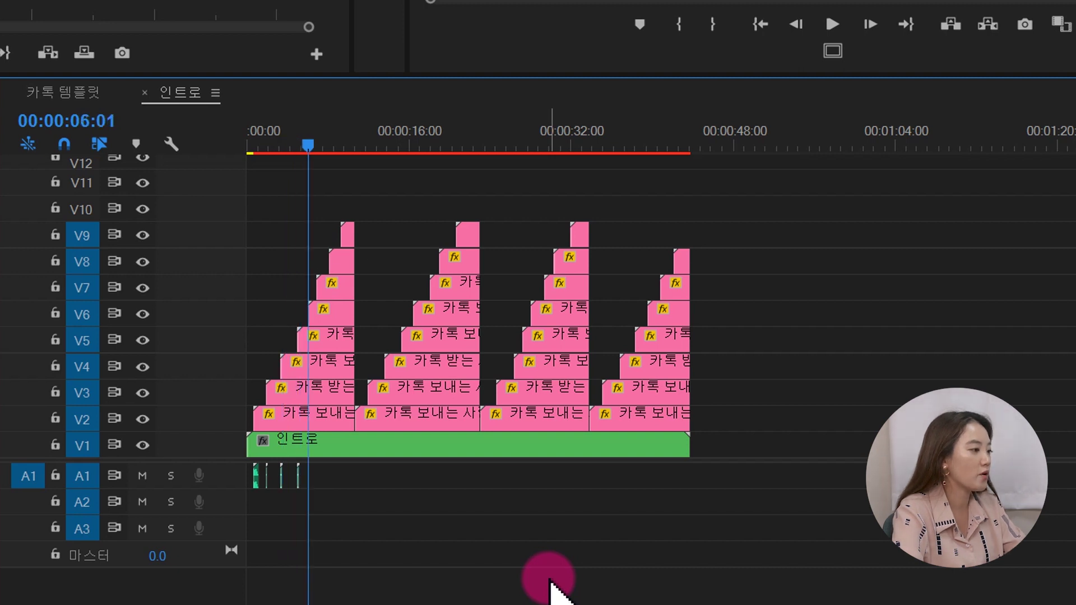
key("Down")
key("period")
key("Down")
key("period")
key("Down")
key("period")
key("Down")
key("period")
key("Down")
key("period")
key("Down")
key("period")
key("Down")
key("period")
key("Down")
key("period")
key("Down")
key("period")
key("Down")
key("period")
key("Down")
key("period")
key("Down")
key("period")
key("Down")
key("period")
key("Down")
key("period")
key("Down")
key("period")
key("Down")
key("period")
key("Down")
key("period")
key("Down")
key("period")
key("Down")
key("period")
key("Down")
key("period")
key("Down")
key("Down")
key("period")
key("Down")
key("period")
key("Down")
key("period")
key("Down")
key("Down")
key("Down")
key("period")
key("Down")
key("period")
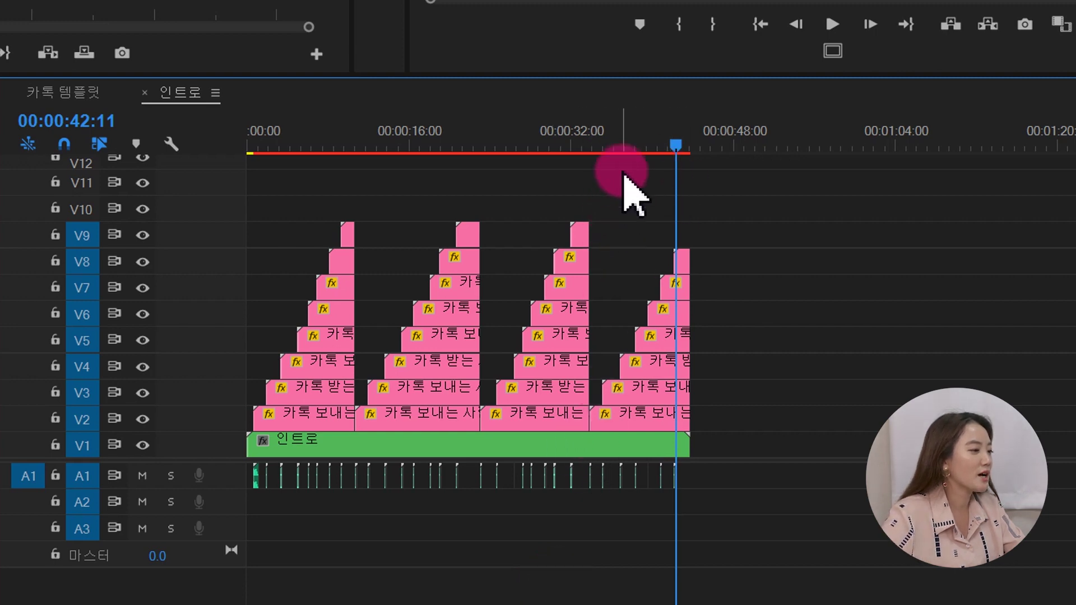
key("Home")
key("equal")
key("equal")
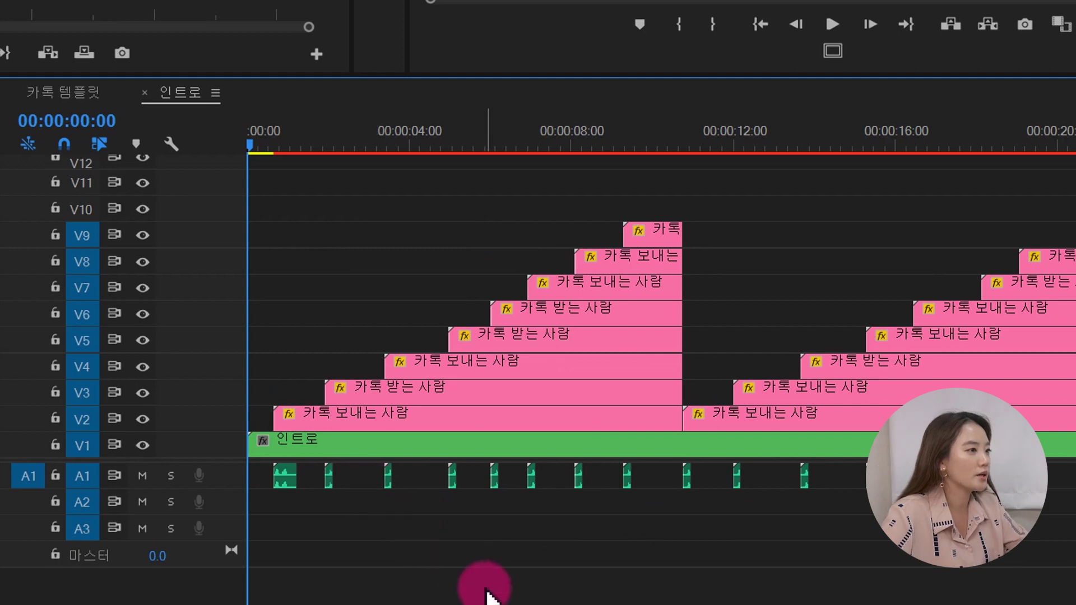
key("space")
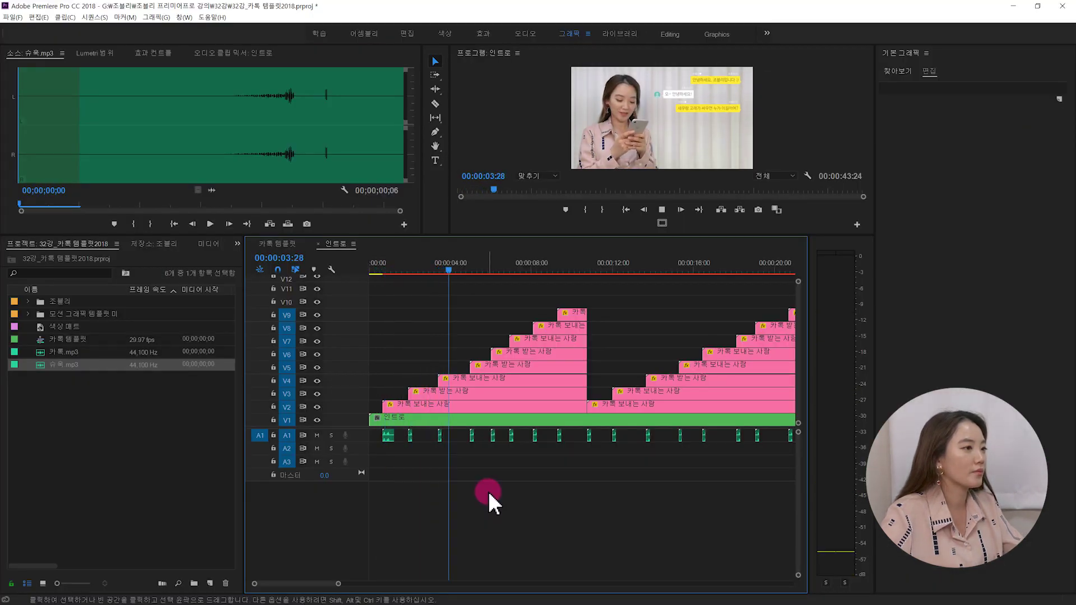
key("space")
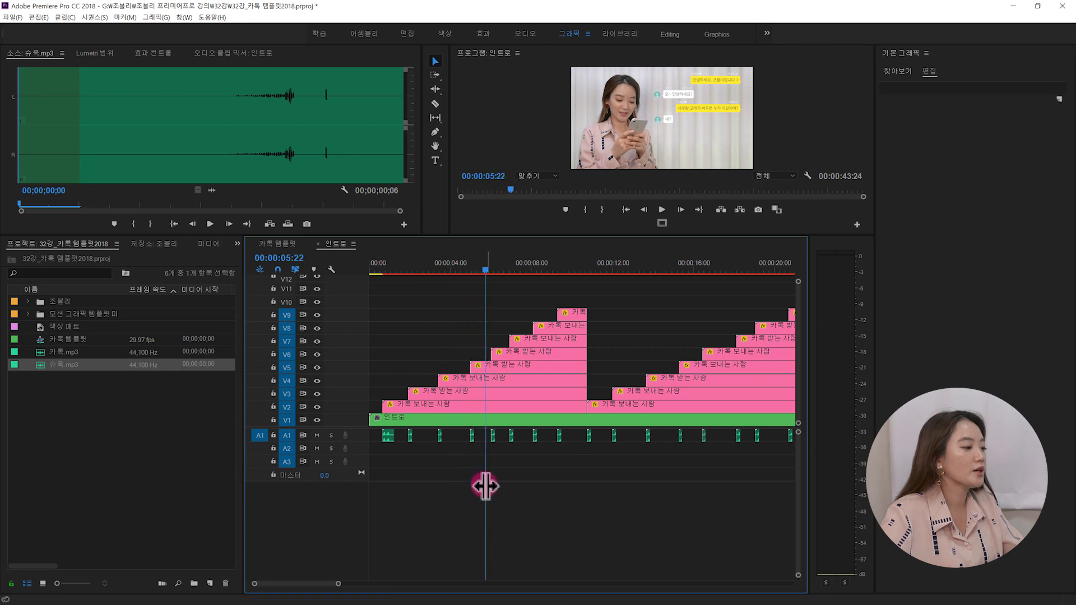